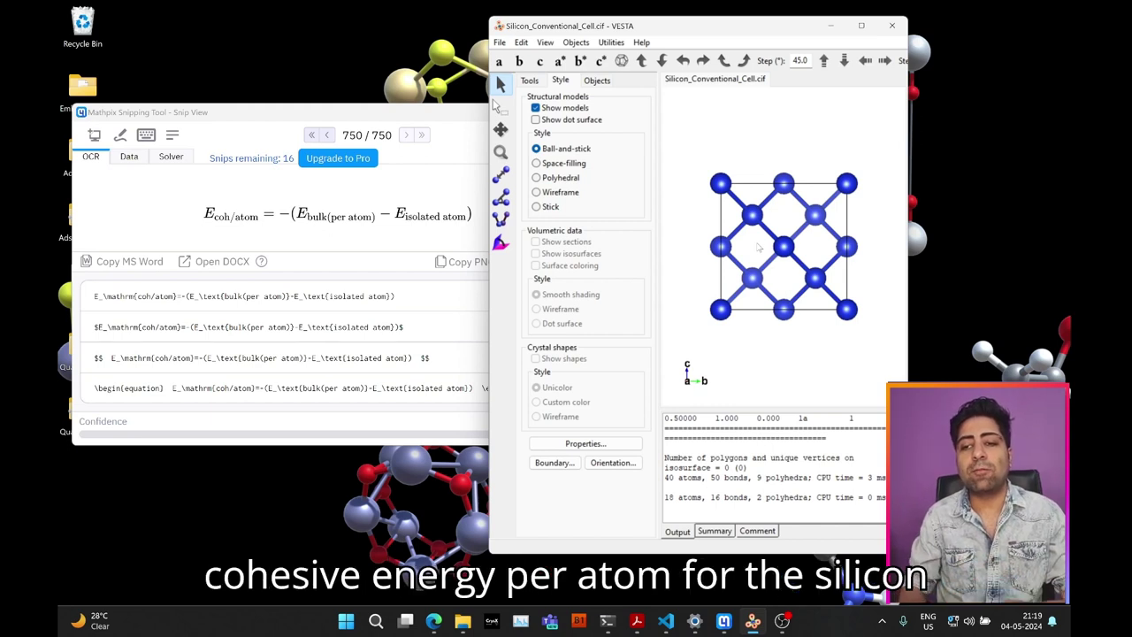
Tilt the silicon conventional cell in VESTA into an oblique 3-D view, with the cohesive energy formula snip alongside.
left_click_drag(727, 142, 736, 148)
left_click(430, 116)
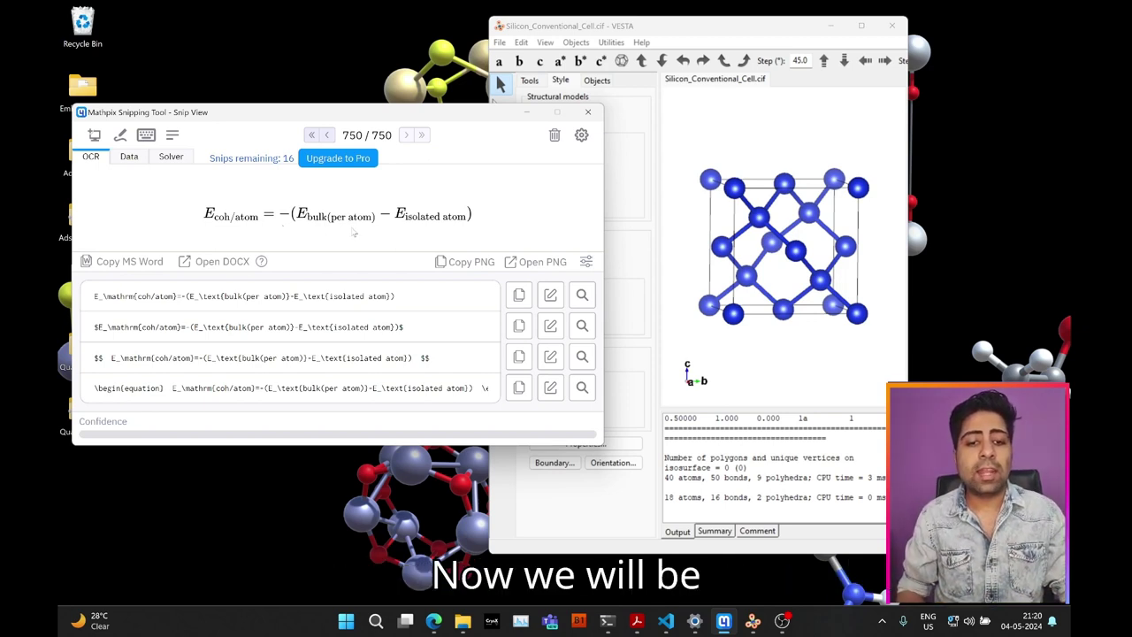
Highlight the experimental Si lattice constant 5.429 Å in the paper's Table II, then go to RIPER Tools.
left_click(435, 623)
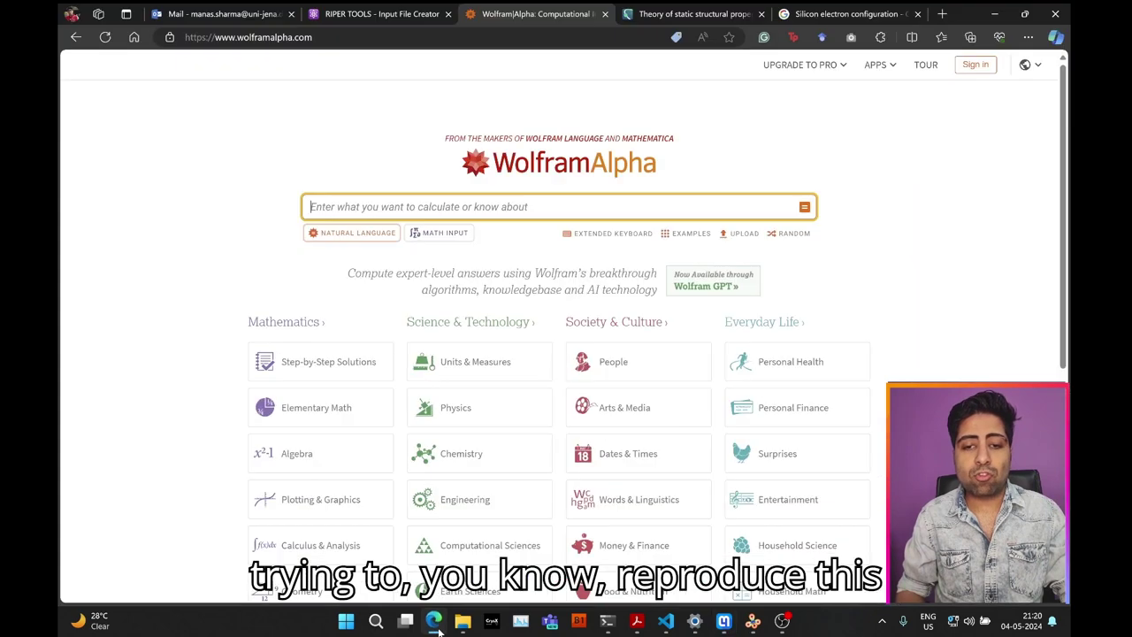
left_click(646, 15)
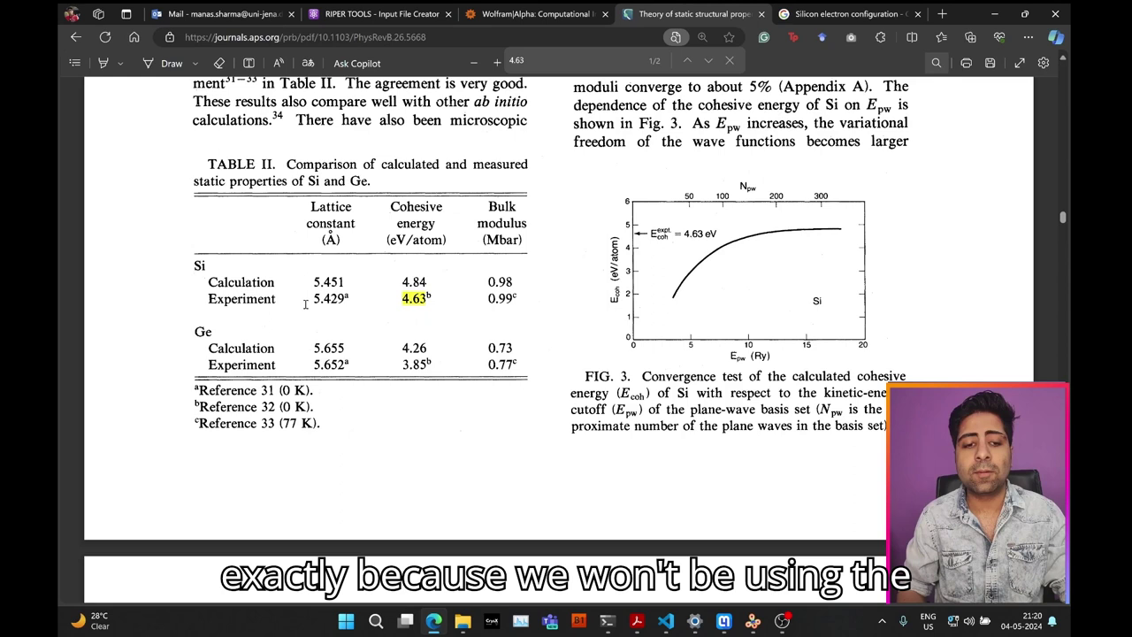
left_click_drag(313, 302, 339, 305)
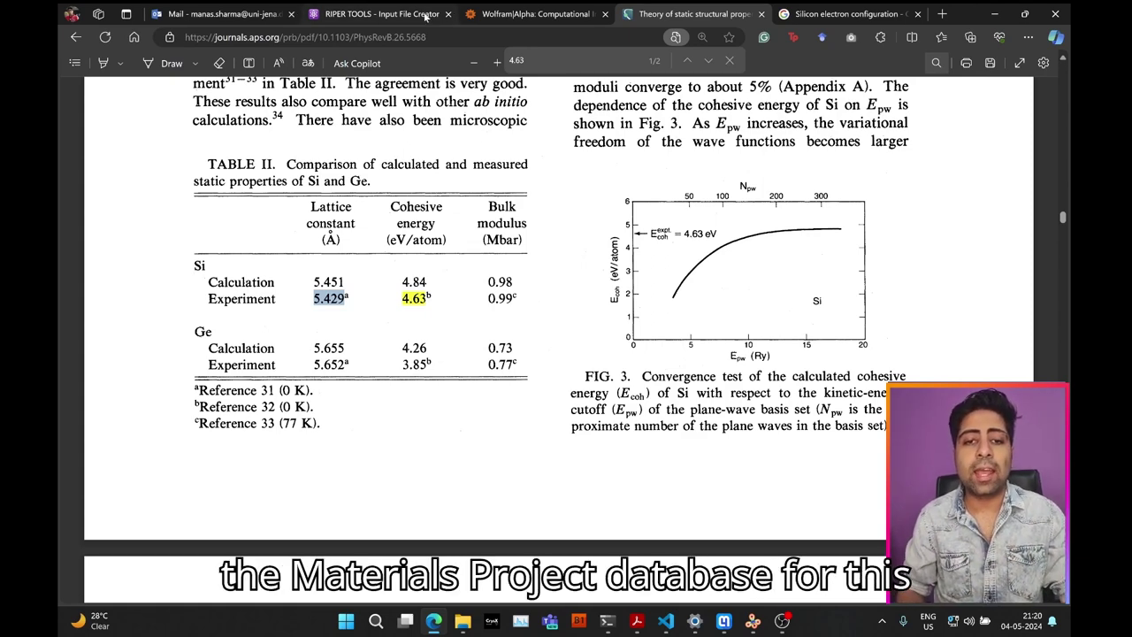
left_click(387, 14)
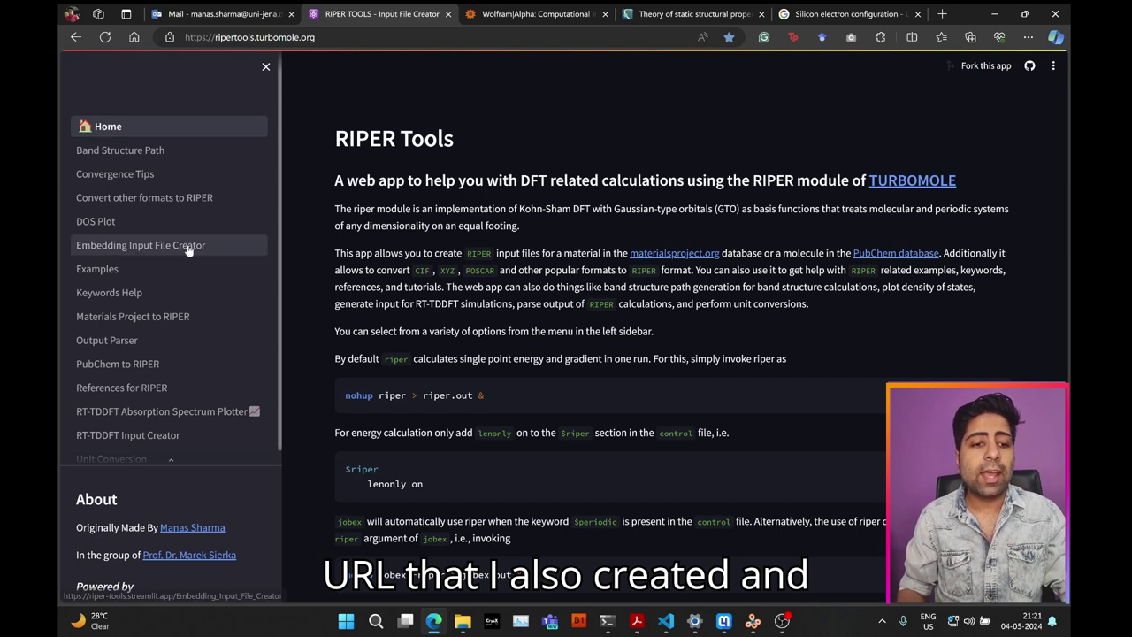
Search Materials Project to RIPER for the formula Si.
left_click(139, 318)
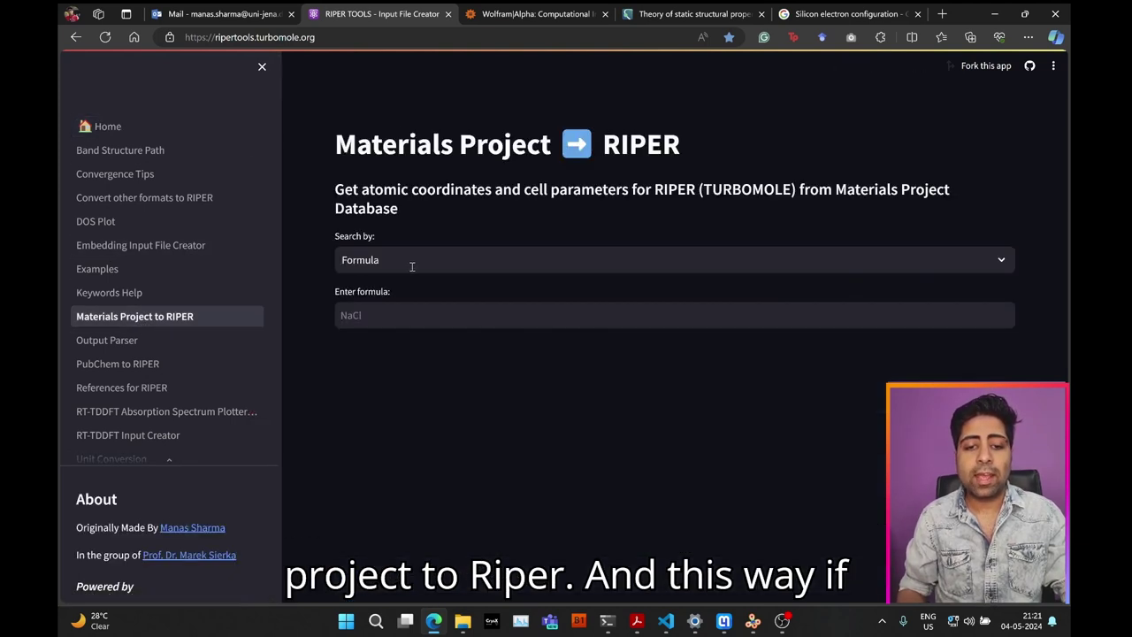
left_click(378, 313)
type("Si")
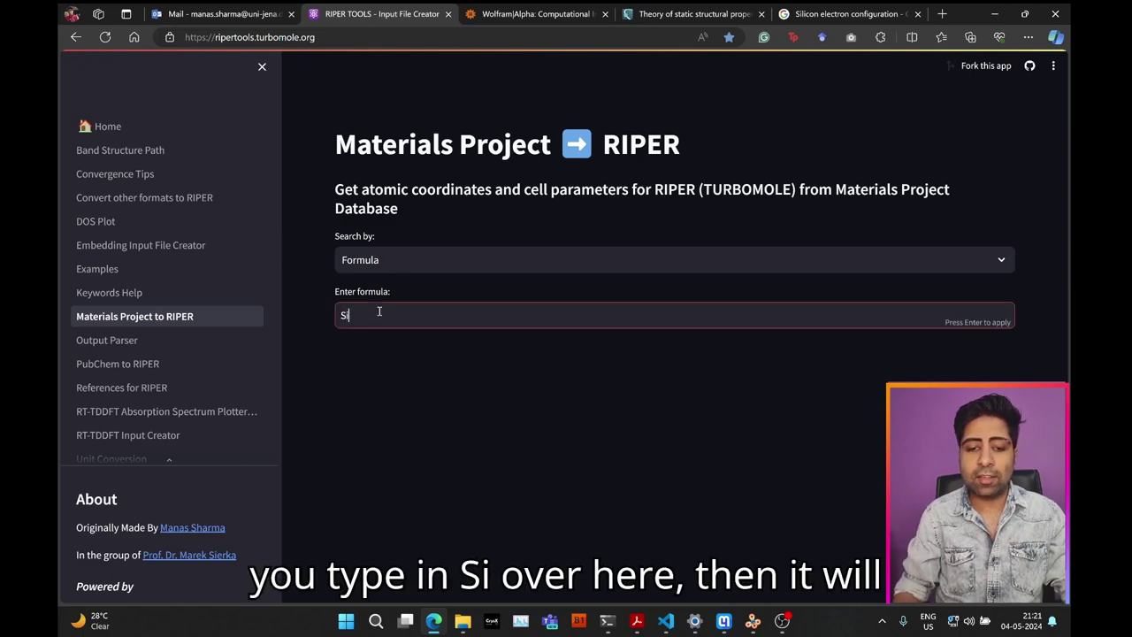
key("Return")
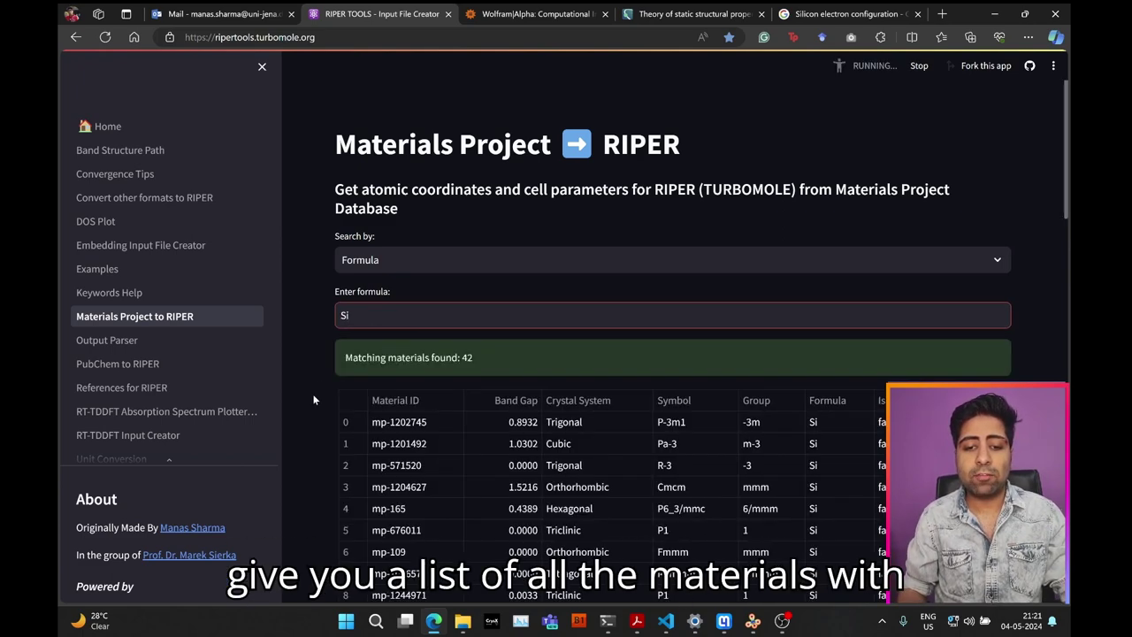
Scroll the 42 silicon results and single out mp-149 as the only stable phase.
scroll(313, 393, "down", 1)
scroll(313, 394, "down", 2)
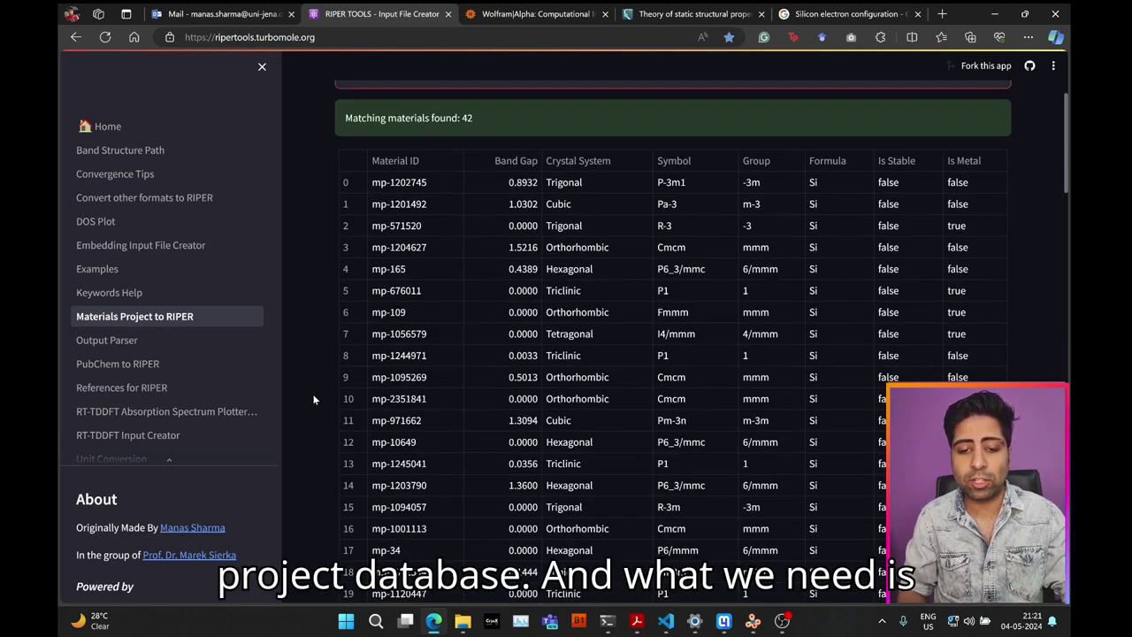
scroll(312, 400, "down", 1)
scroll(312, 399, "down", 4)
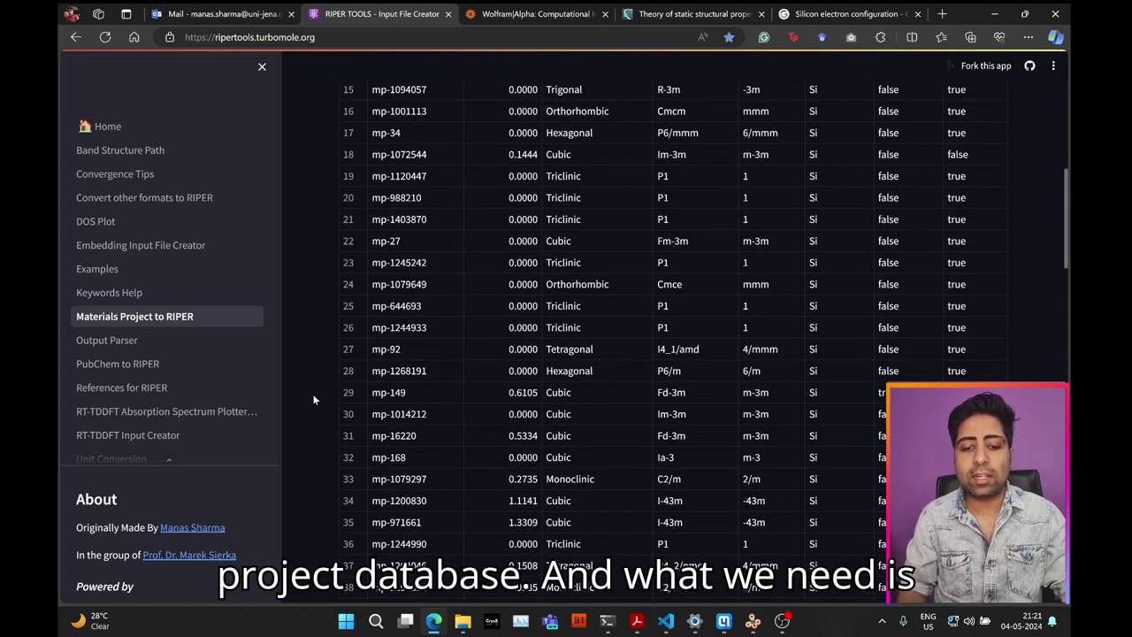
left_click_drag(371, 351, 598, 340)
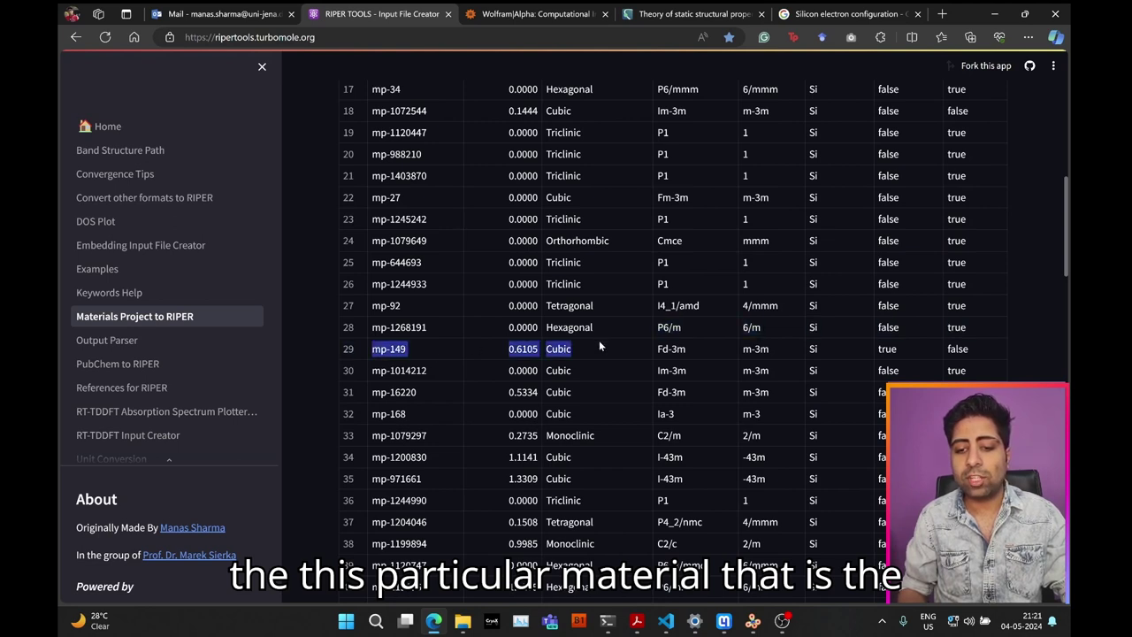
left_click(908, 354)
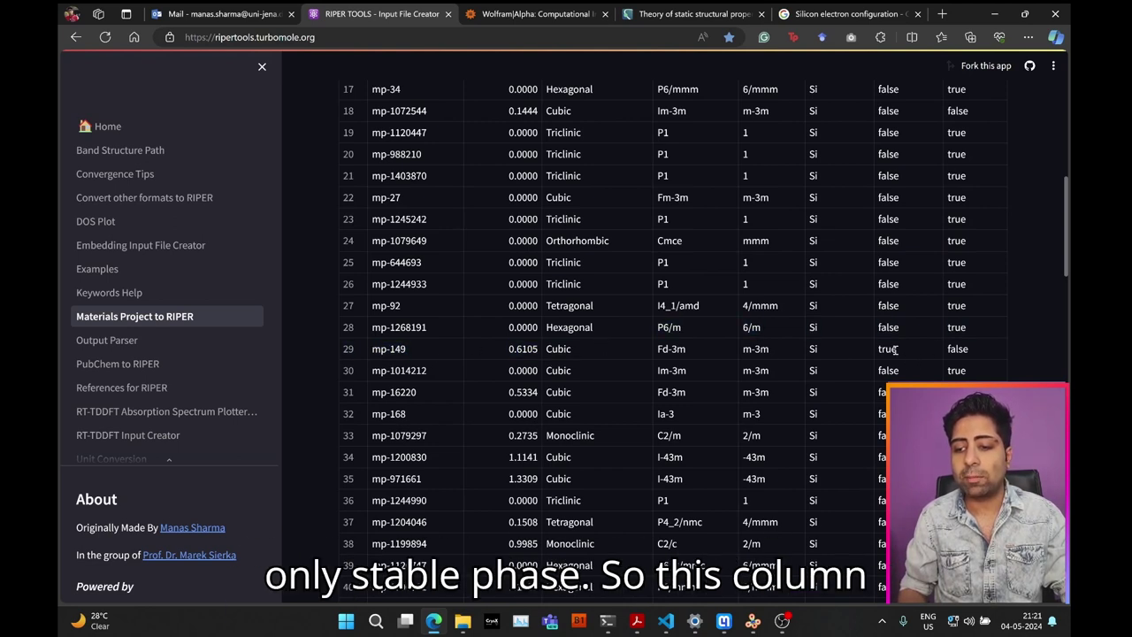
scroll(889, 345, "up", 3)
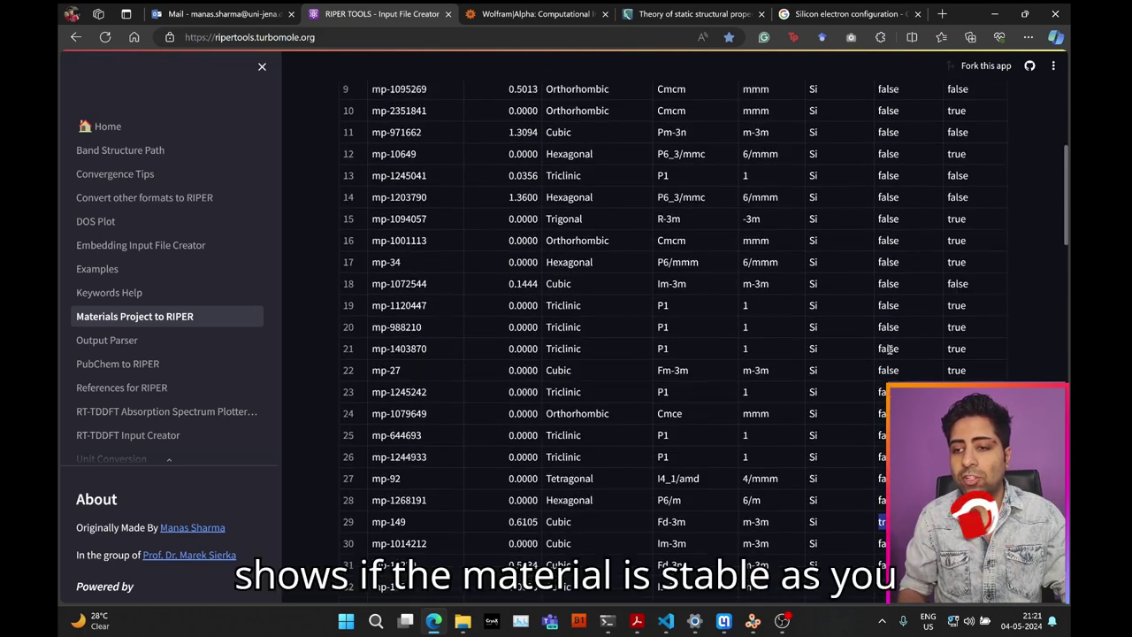
scroll(892, 336, "up", 2)
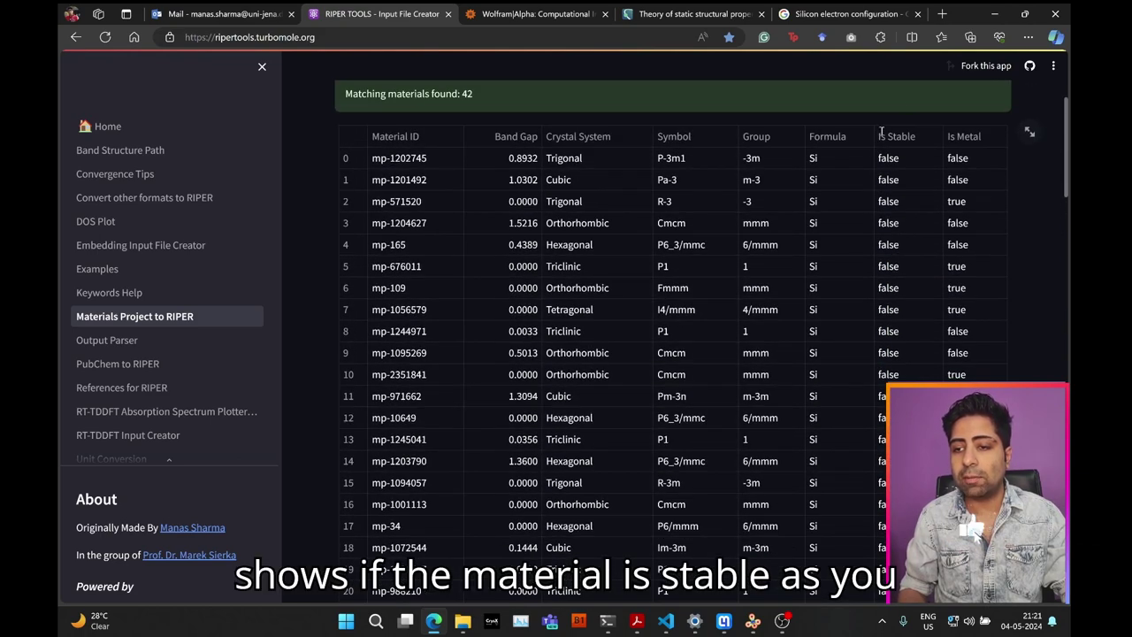
scroll(892, 221, "down", 5)
double_click(887, 361)
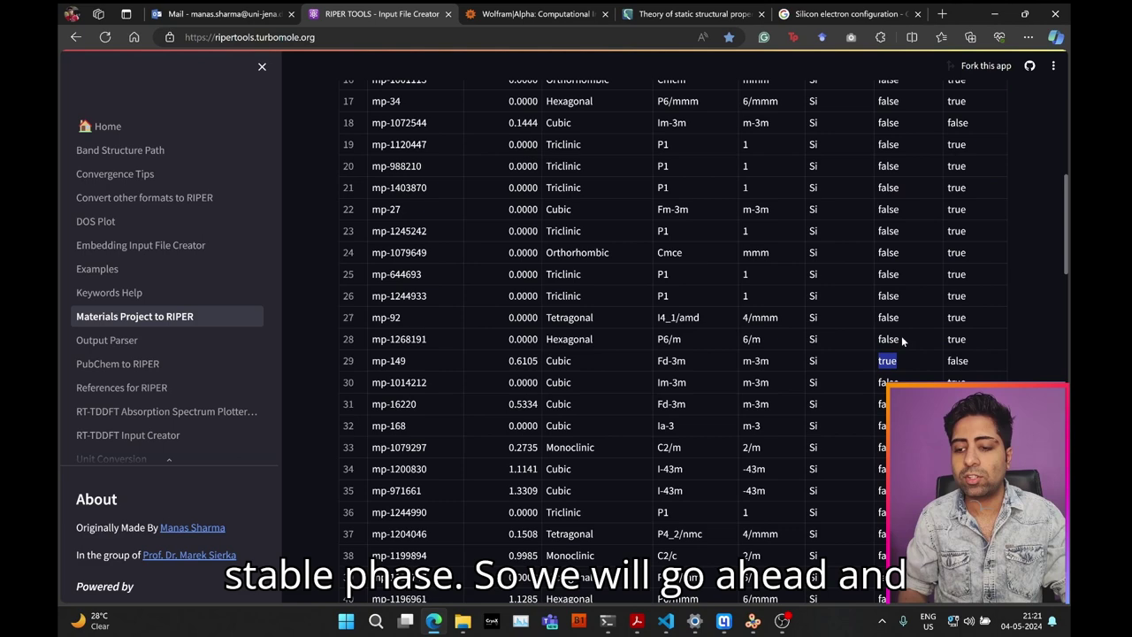
scroll(394, 367, "down", 6)
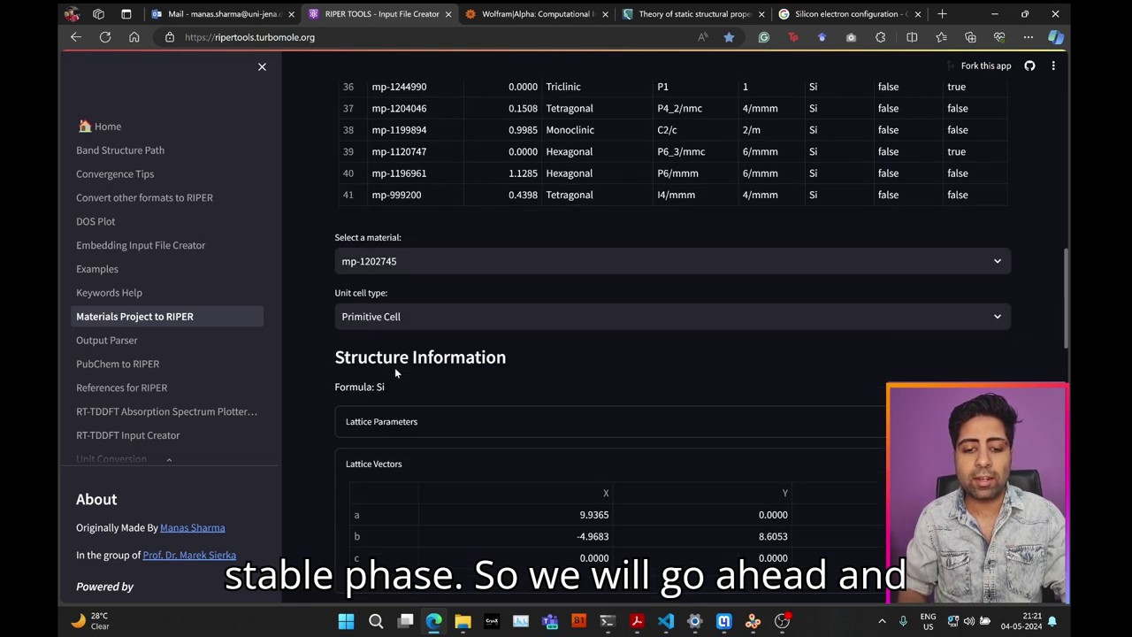
scroll(394, 367, "up", 1)
Select material mp-149 and set the unit cell type to Conventional Unit Cell.
left_click(397, 193)
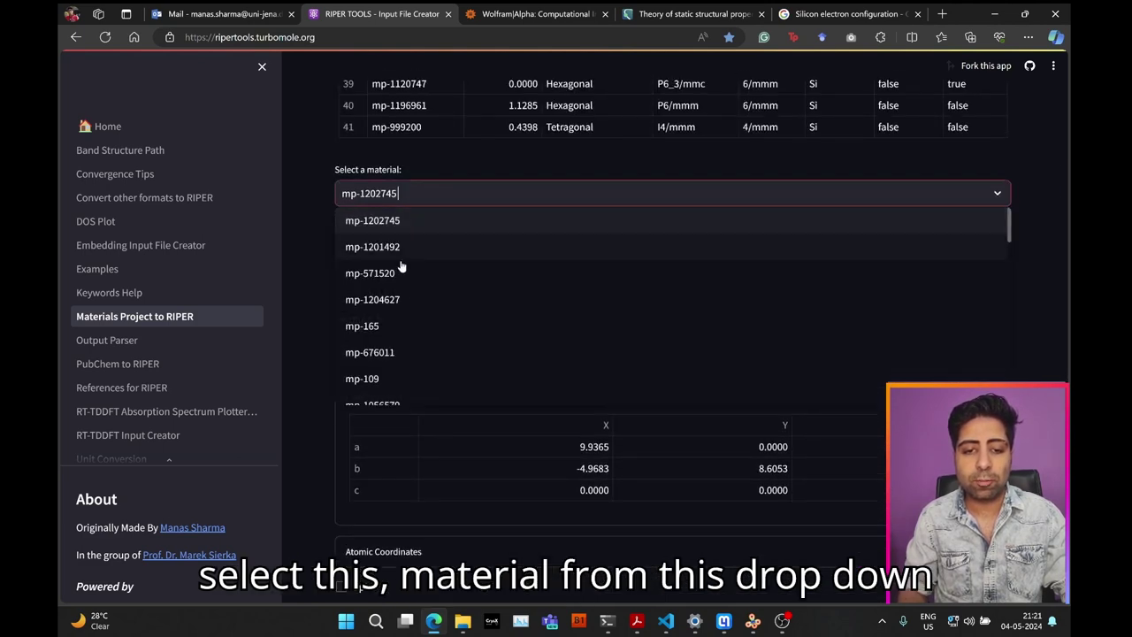
scroll(405, 334, "down", 8)
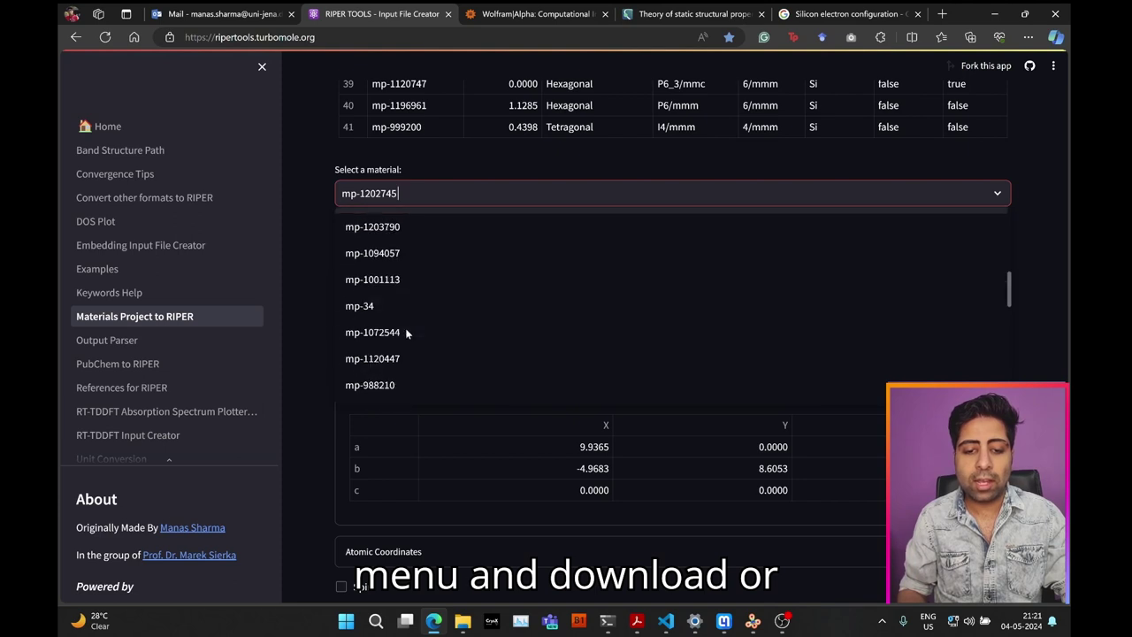
scroll(405, 334, "down", 6)
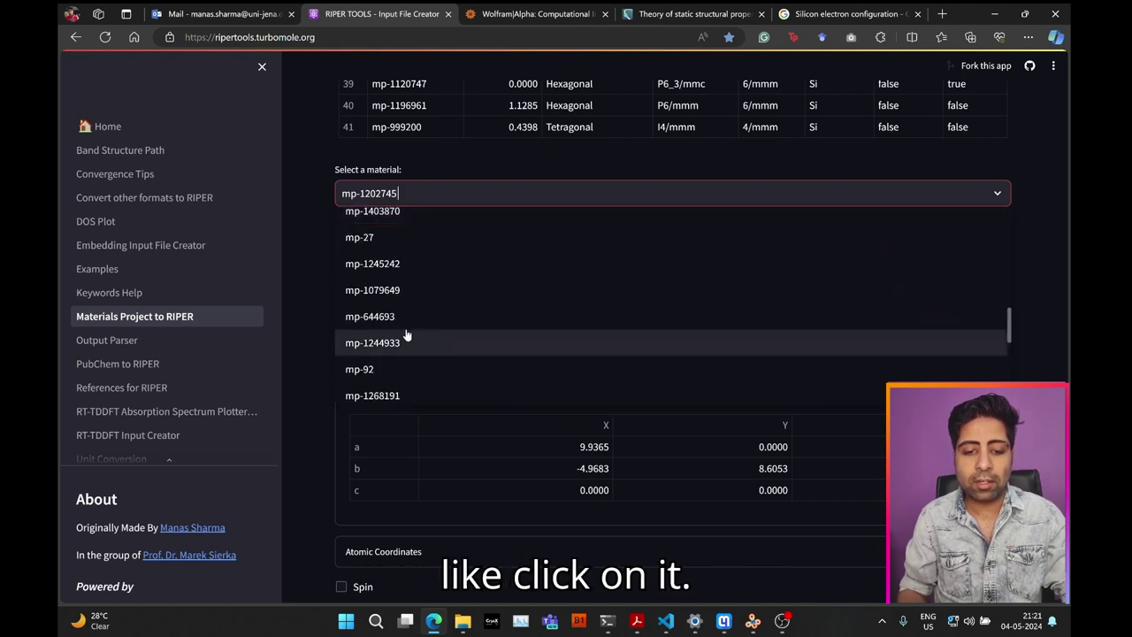
scroll(406, 334, "down", 3)
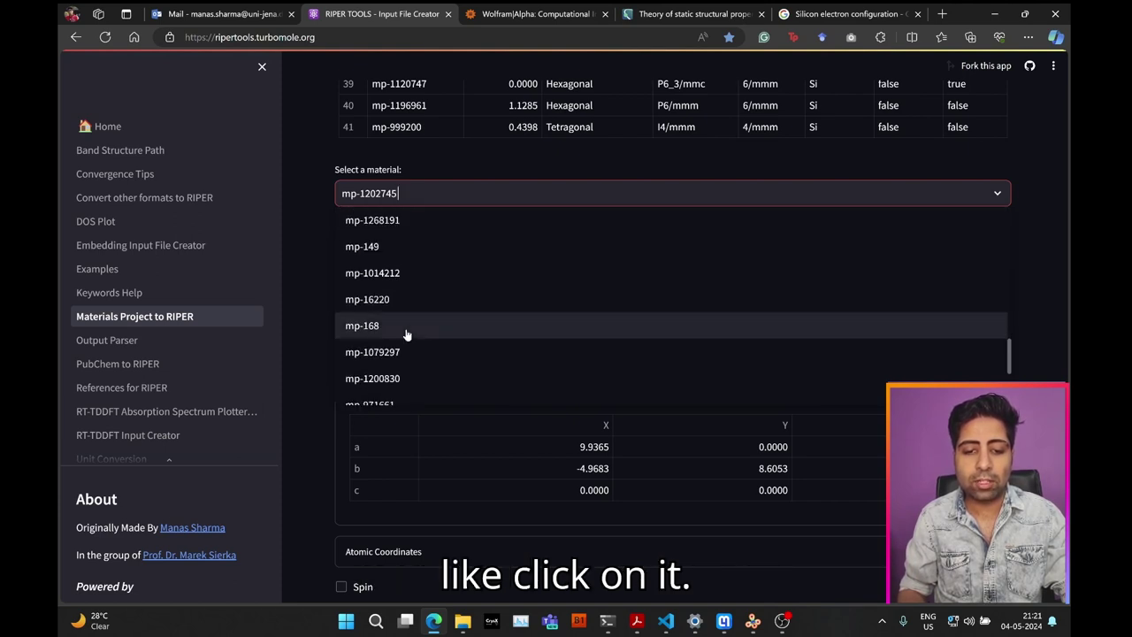
left_click(380, 244)
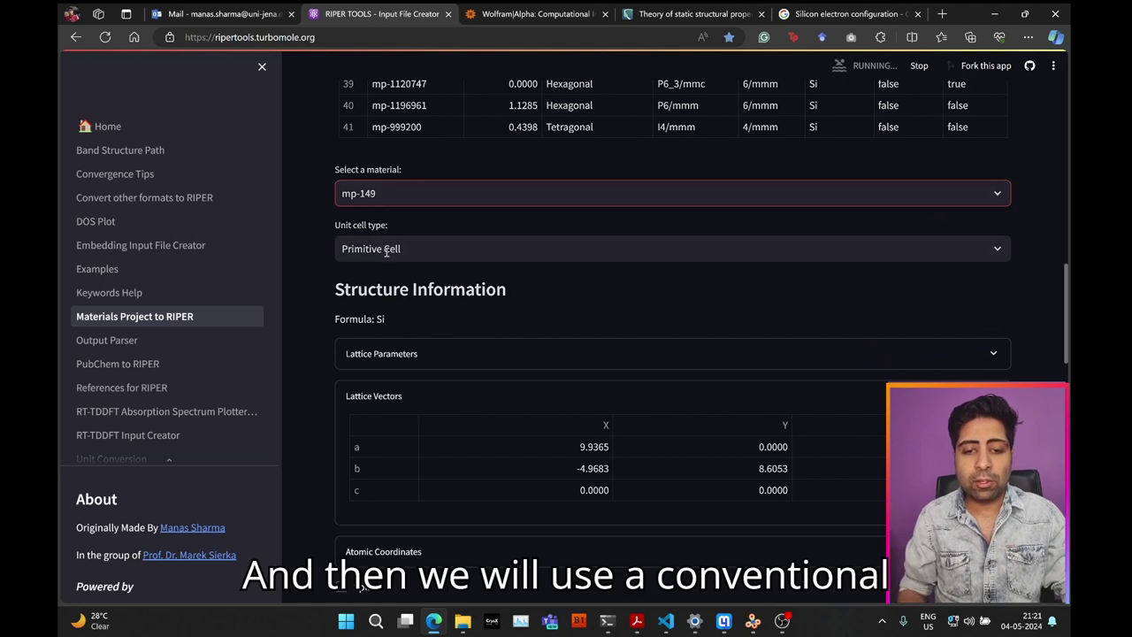
left_click(406, 248)
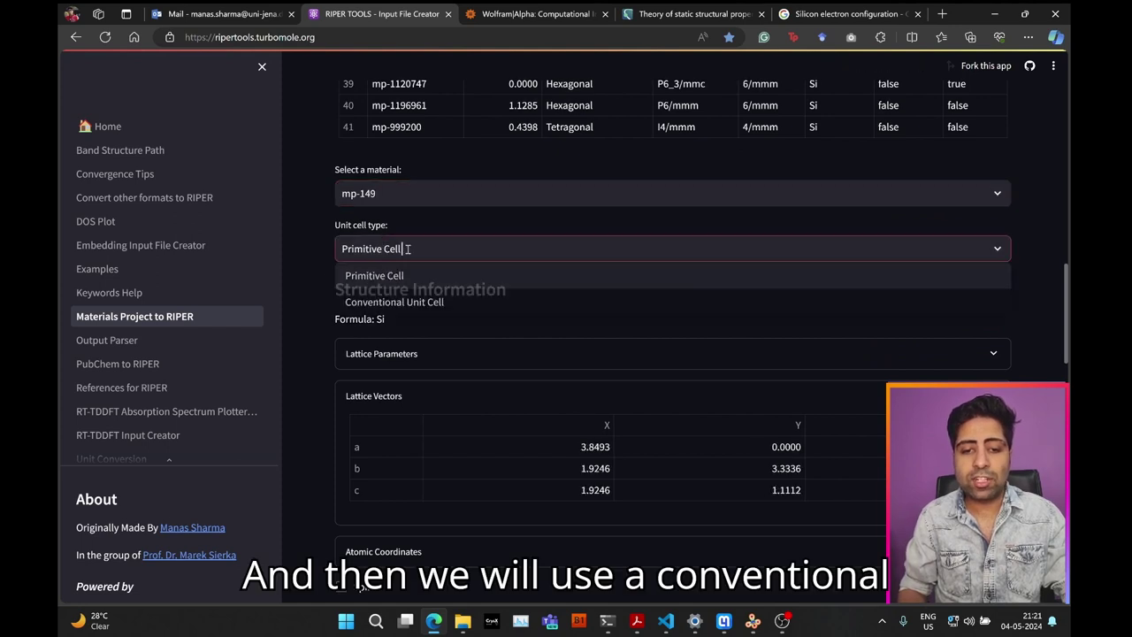
left_click(424, 302)
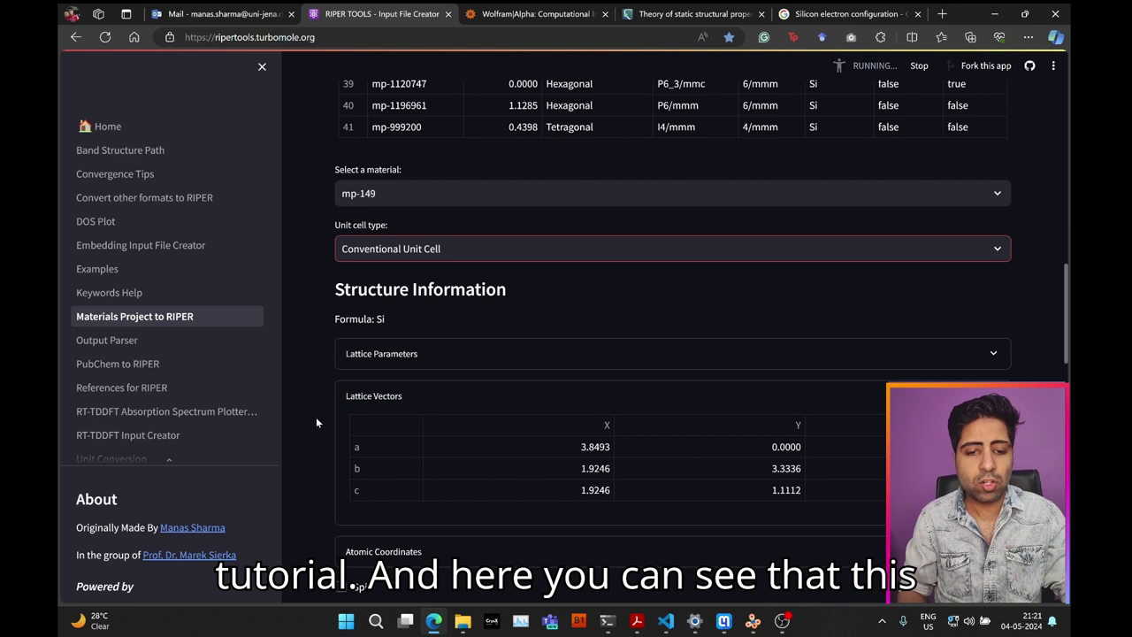
Review the 3-D preview, generated coord file and cell/periodic/kpoints lines, then switch to the terminal.
scroll(316, 421, "down", 4)
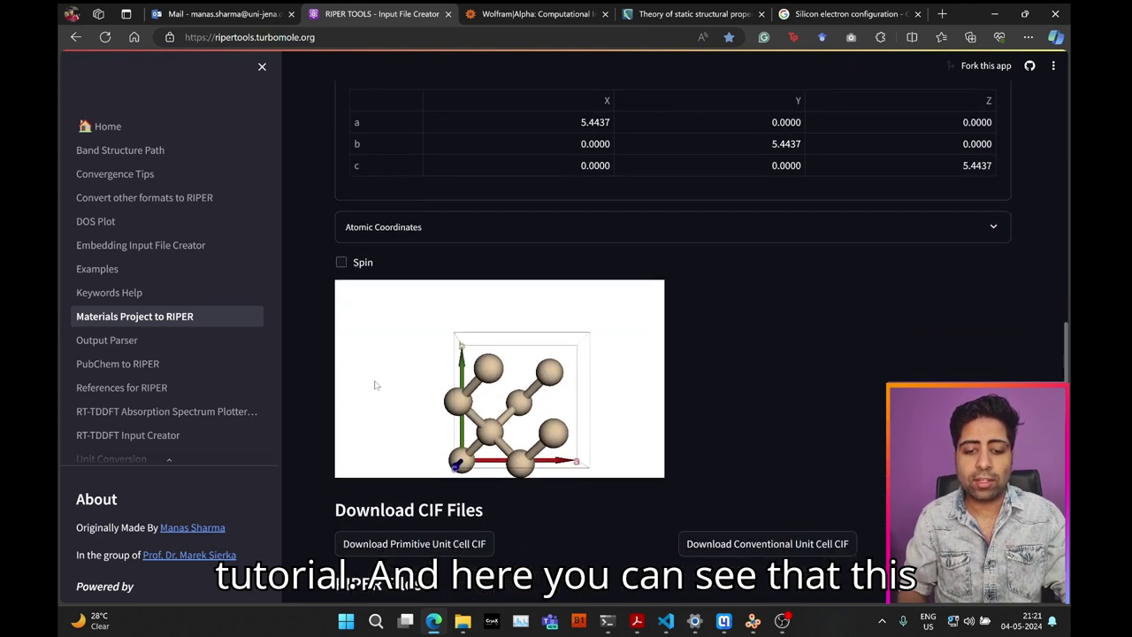
mouse_move(429, 402)
left_mouse_down()
mouse_move(411, 393)
mouse_move(431, 381)
left_mouse_up()
scroll(765, 358, "down", 4)
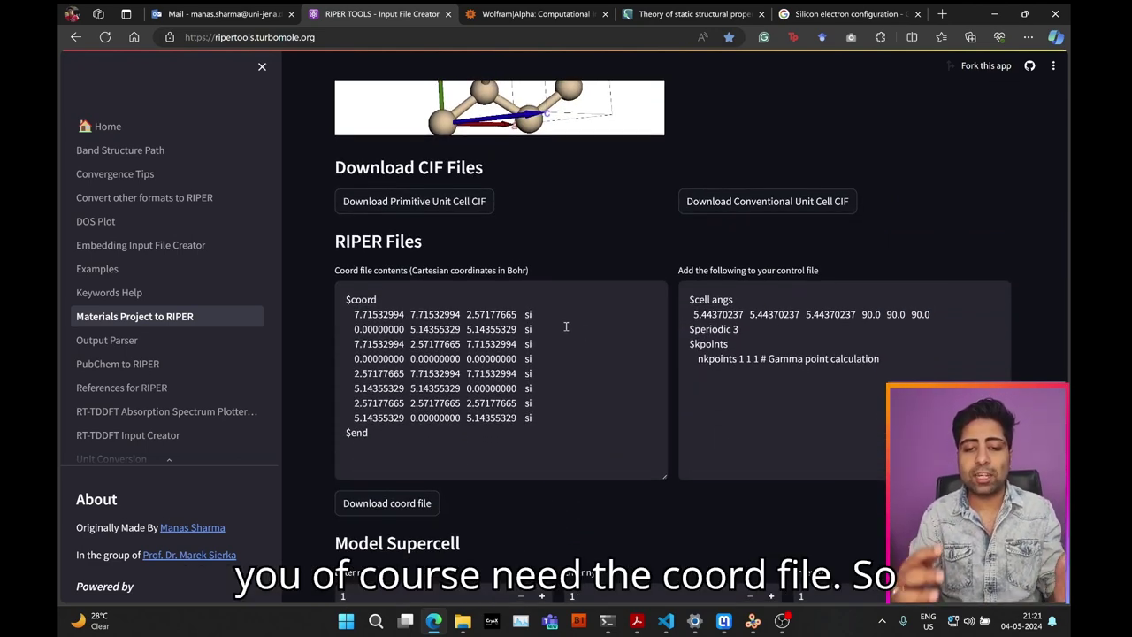
left_click(394, 329)
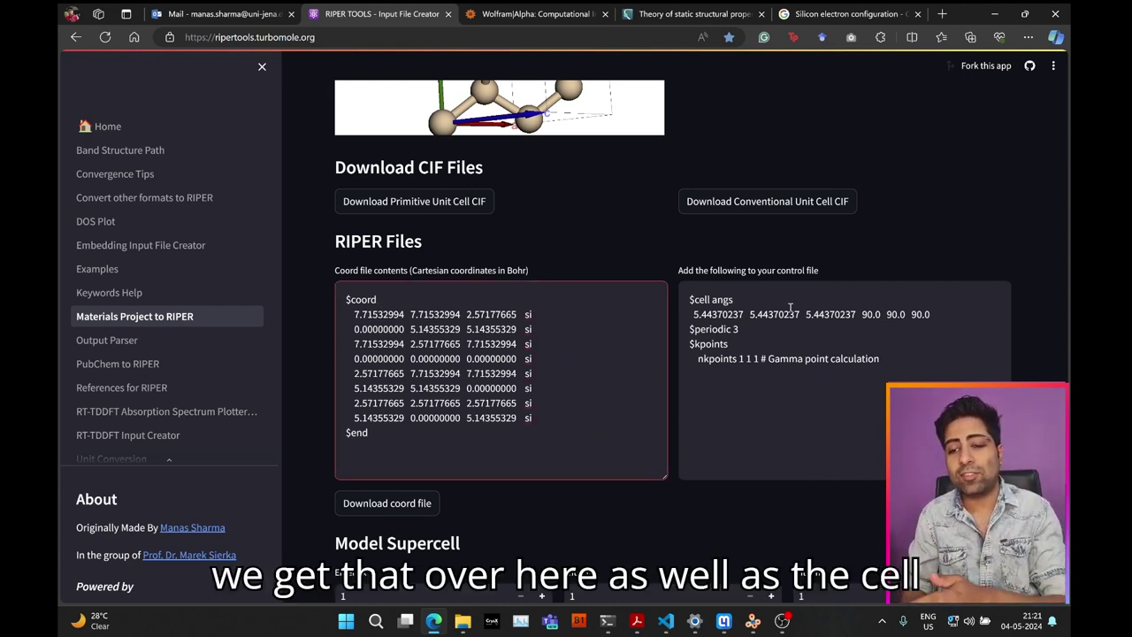
left_click_drag(790, 307, 790, 359)
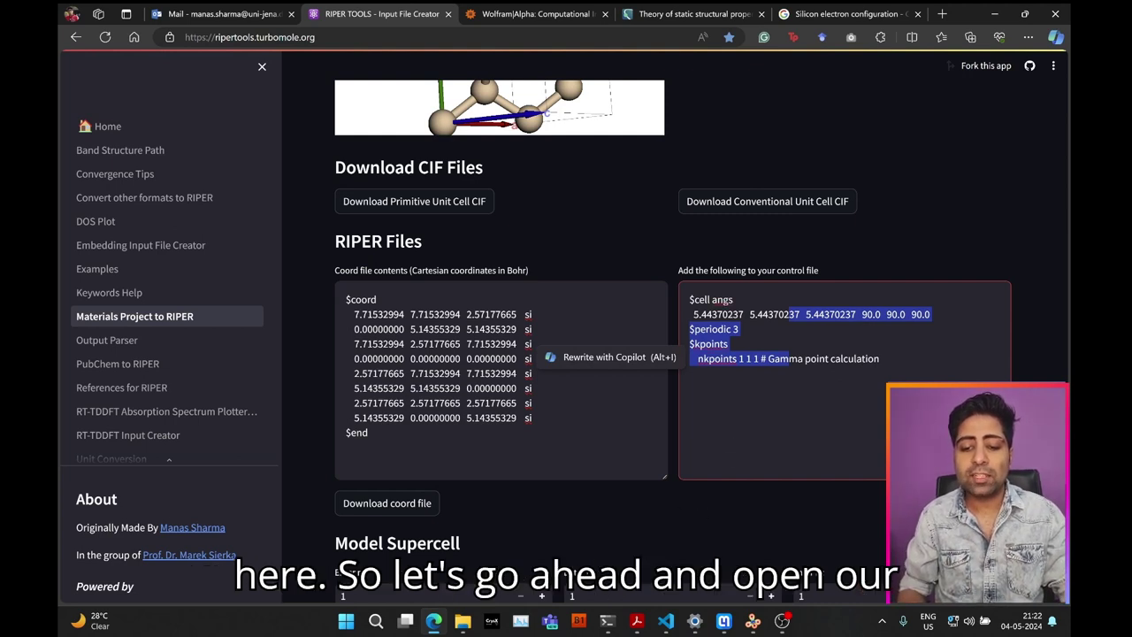
left_click(607, 621)
left_click(658, 561)
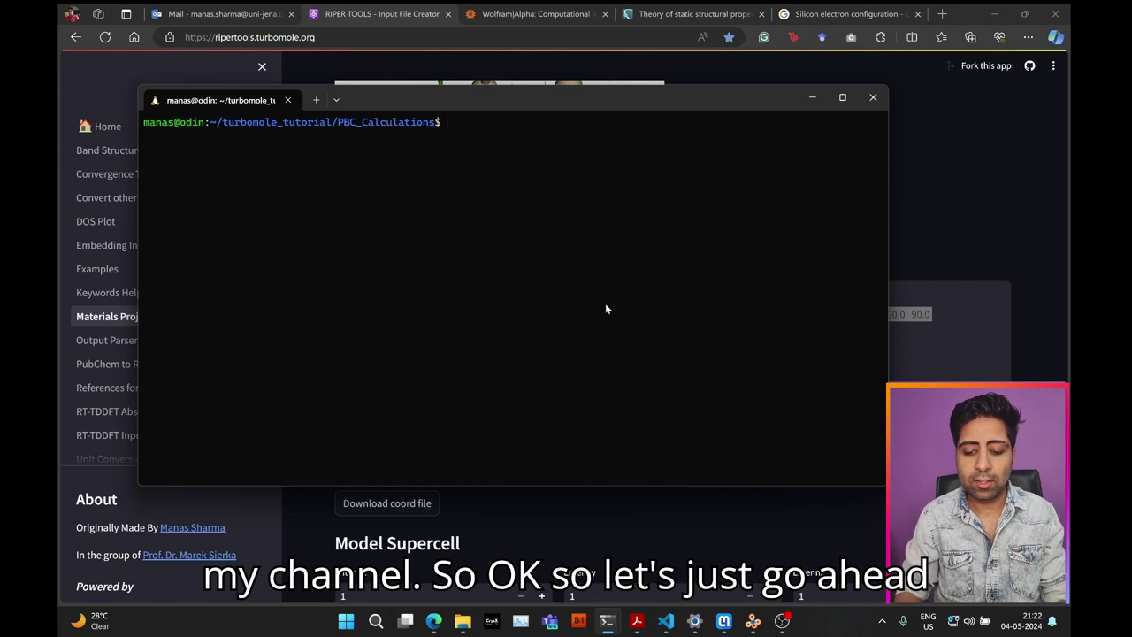
Create Adsorption and Cohesive directories, then a bulk folder inside Cohesive.
type("mkd")
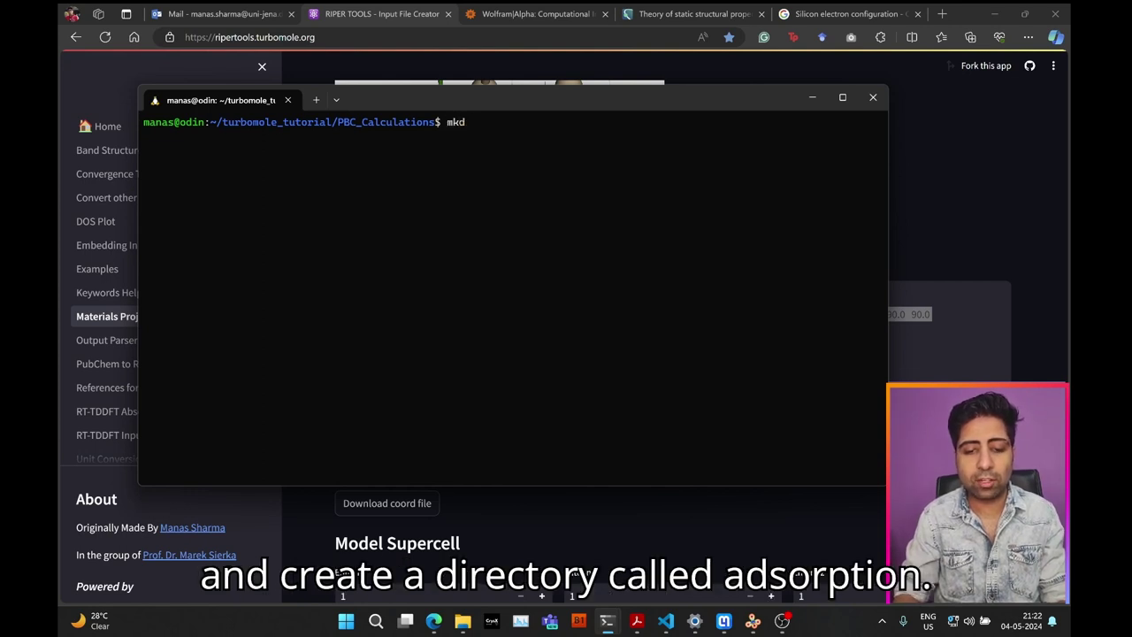
type("ir Adsorption")
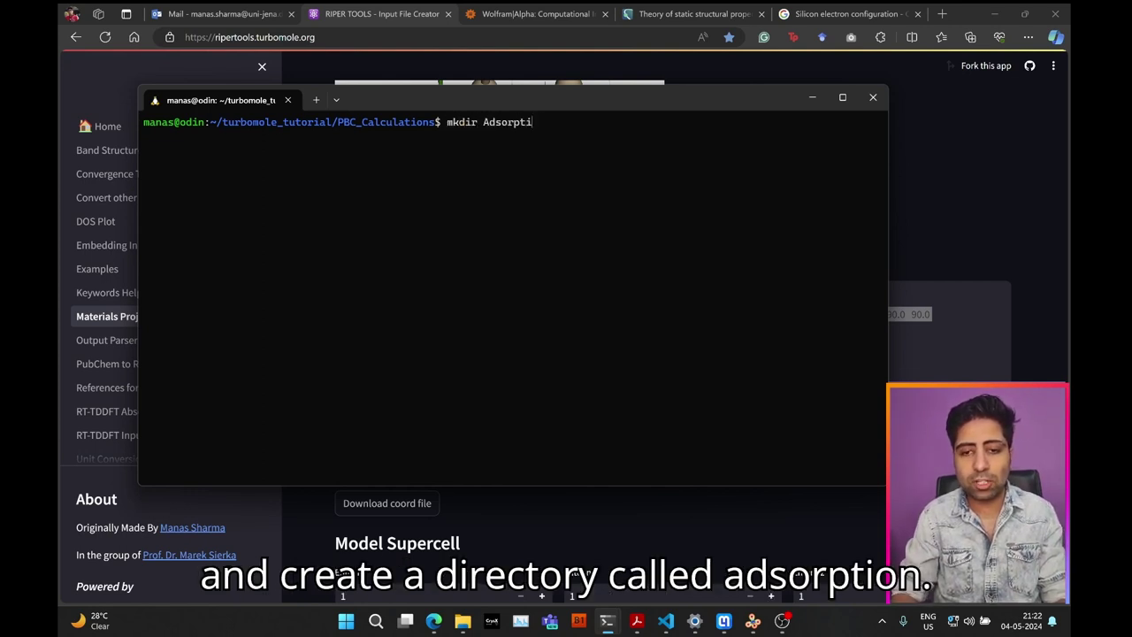
key("Return")
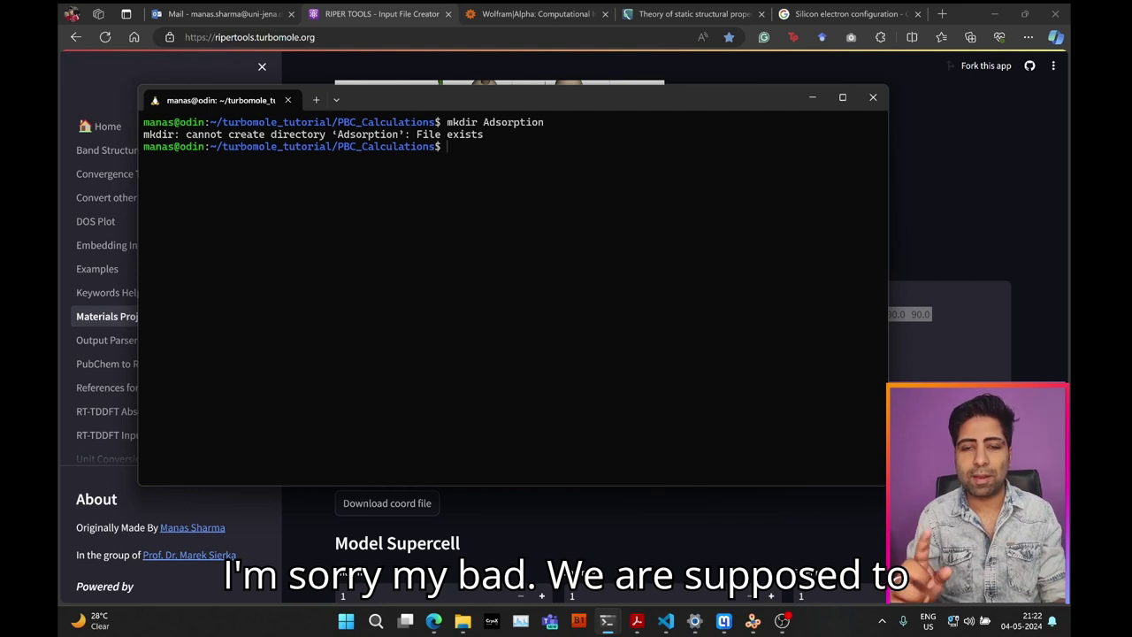
type("mkd")
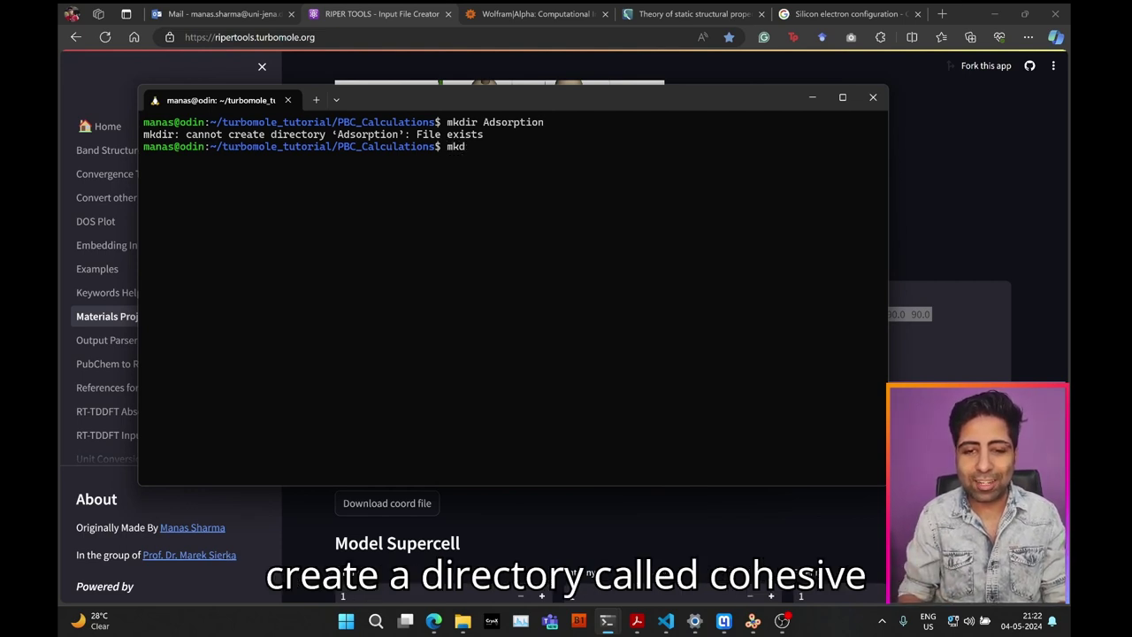
type("ir ")
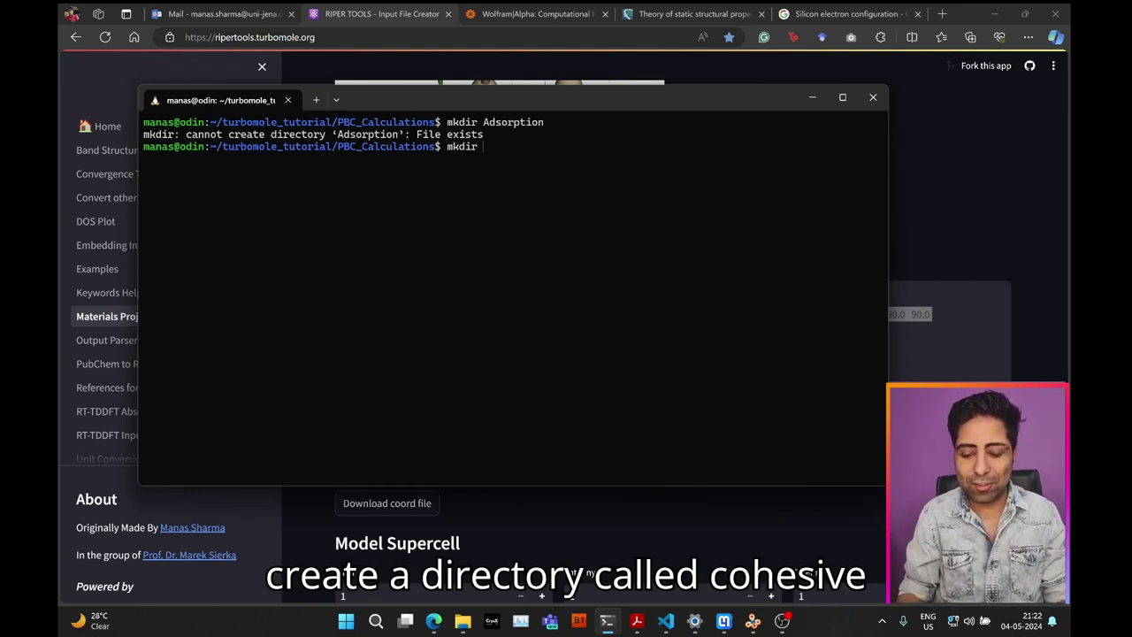
type("Cohesive")
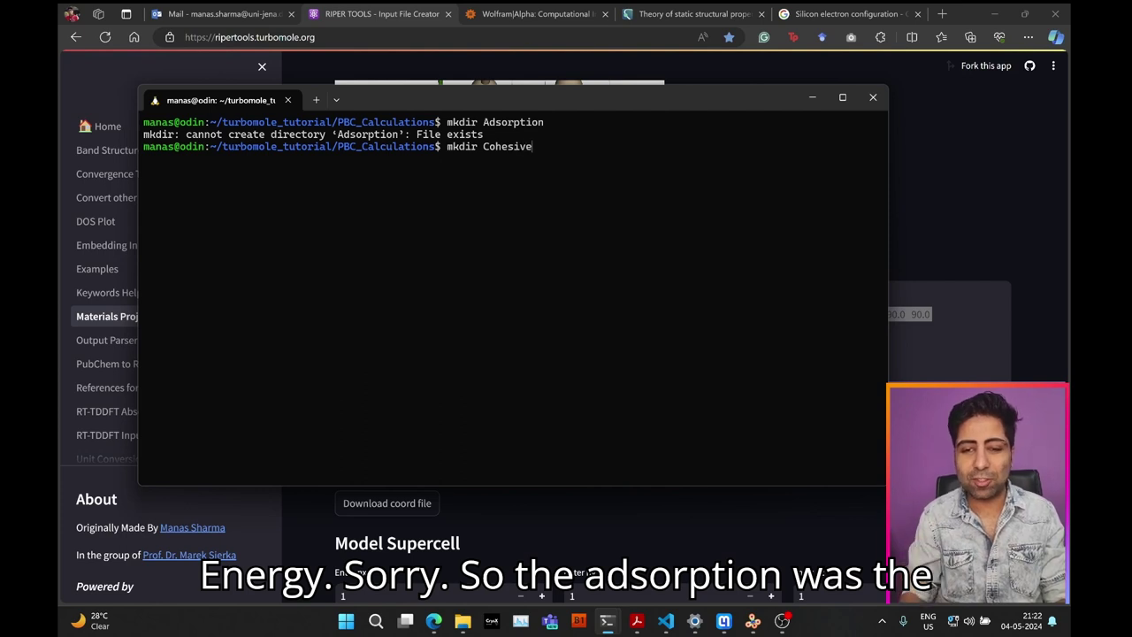
key("Return")
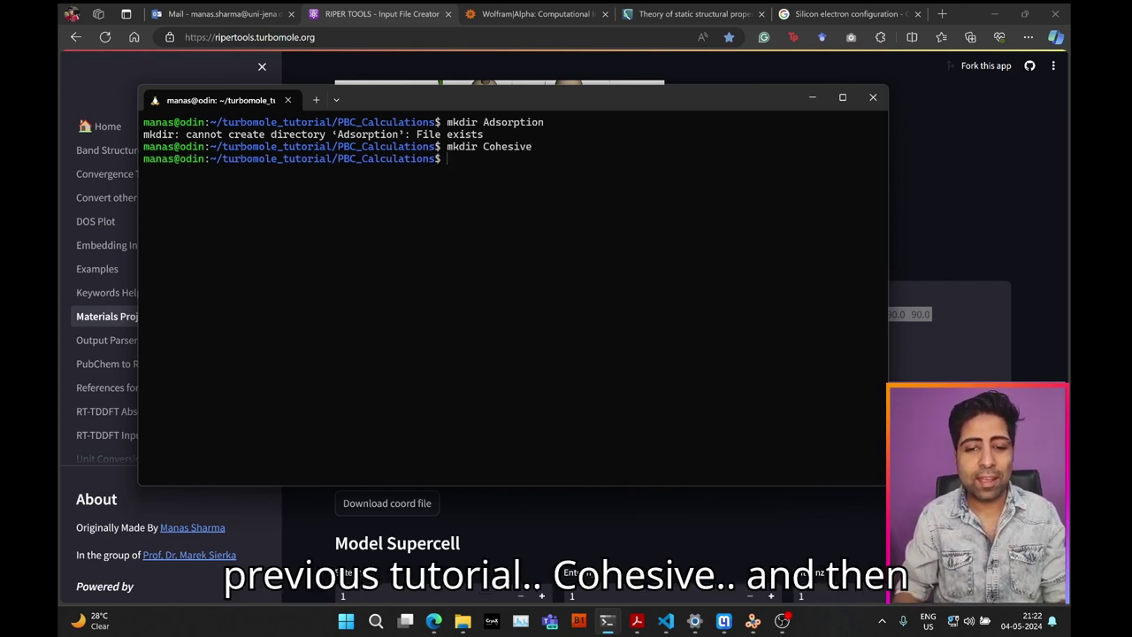
type("cd Co")
key("Tab")
key("Return")
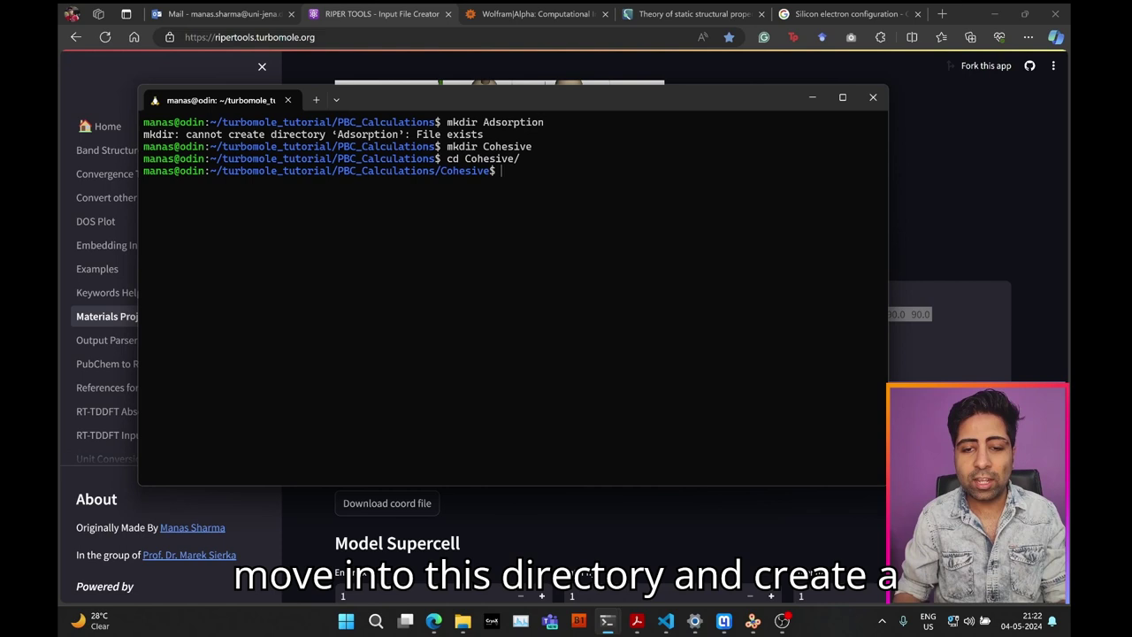
type("mkdir bulk")
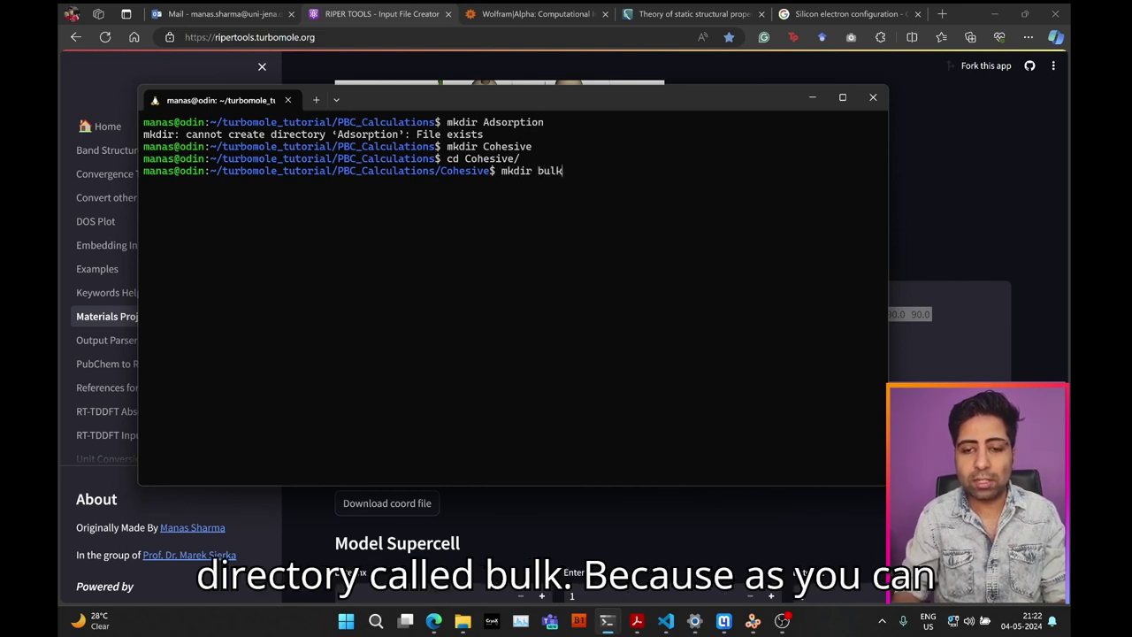
key("Return")
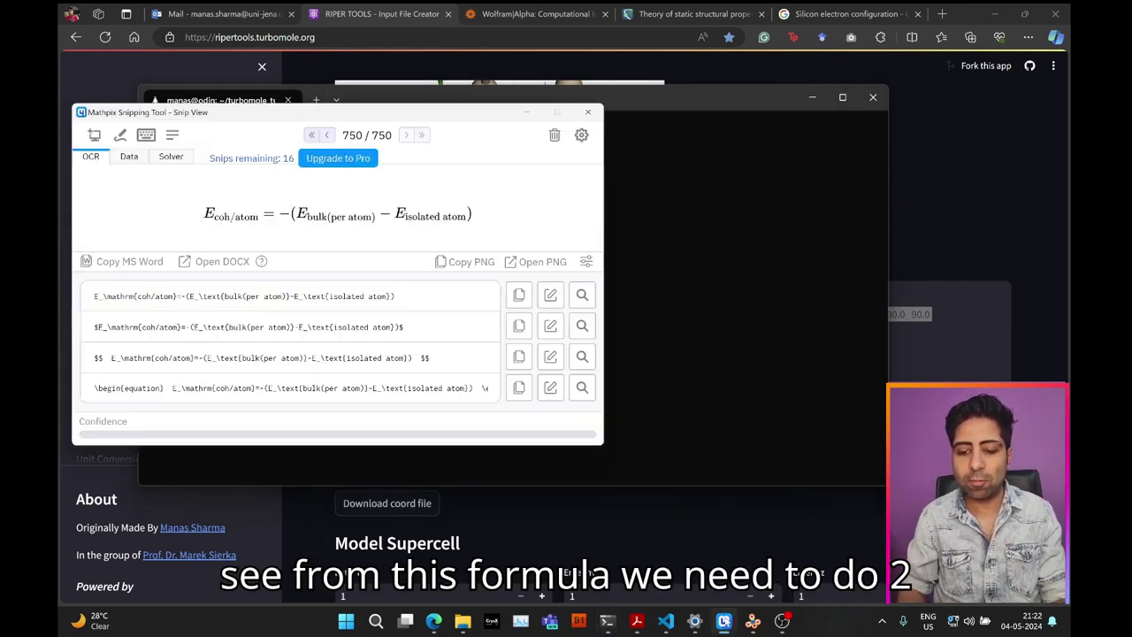
Check the cohesive energy formula, create the atom folder, and move into bulk.
left_click(724, 621)
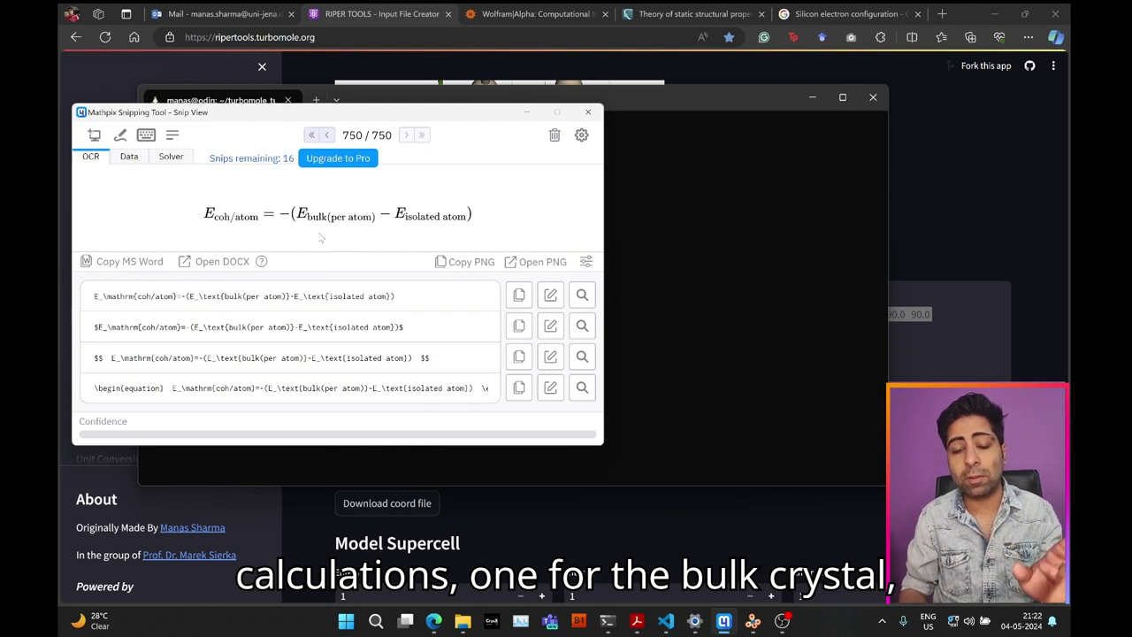
left_click(623, 232)
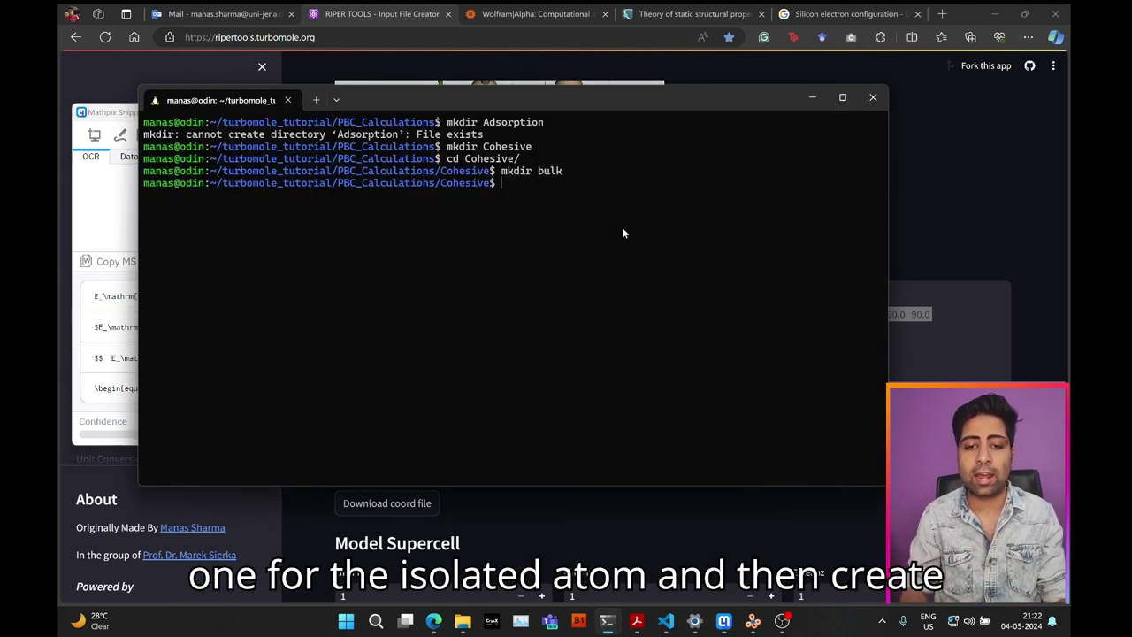
type("mkdir ")
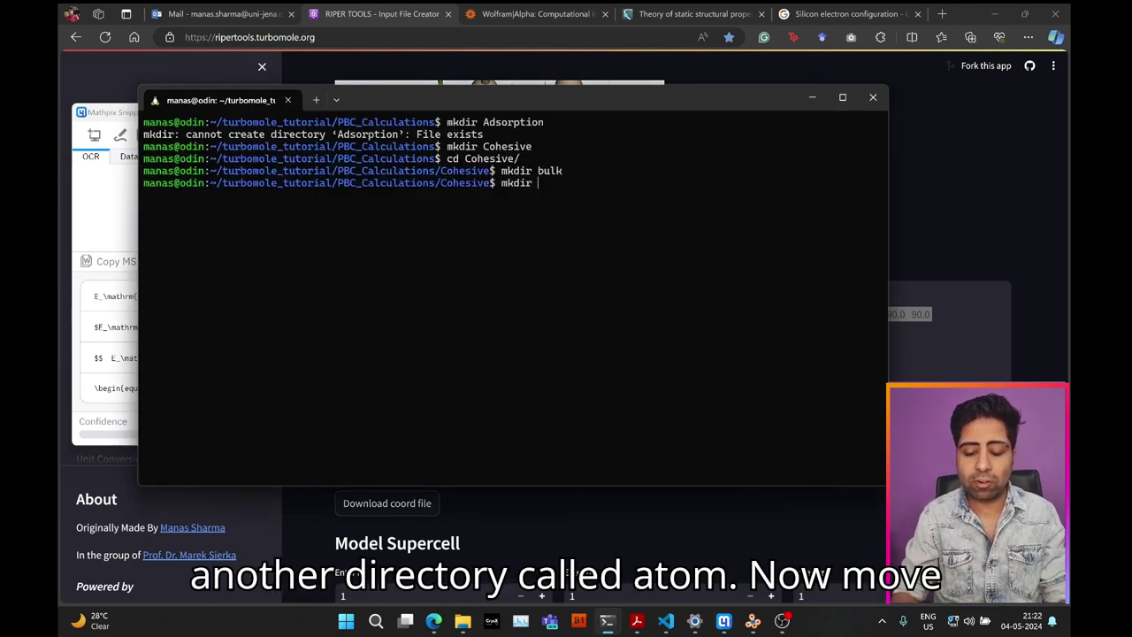
type("atom")
key("Return")
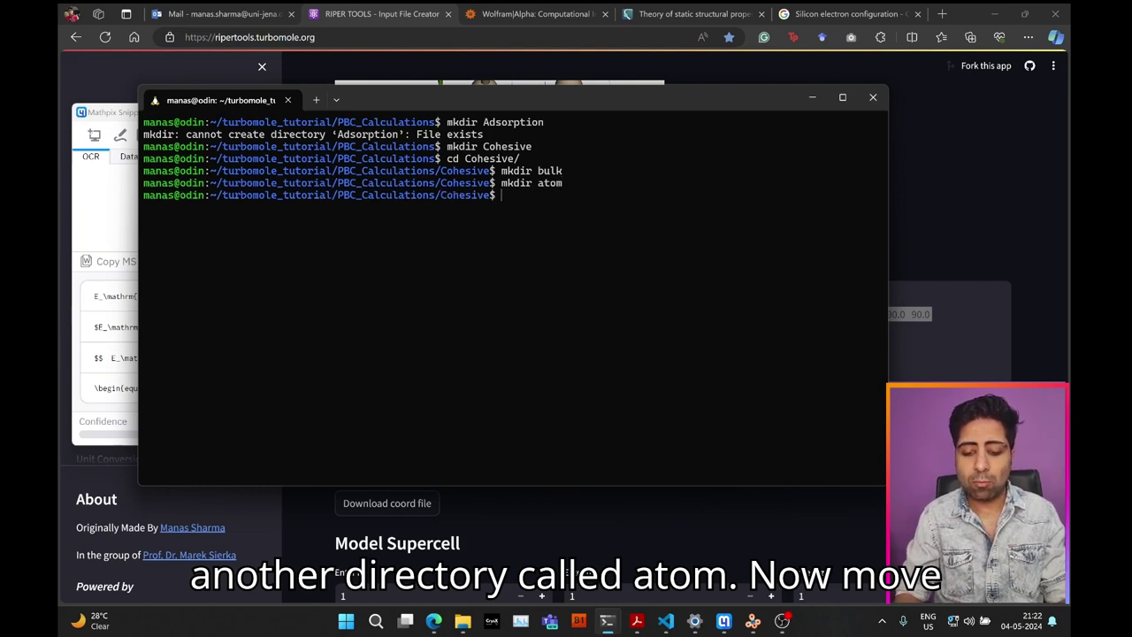
type("cd bulk/")
key("Return")
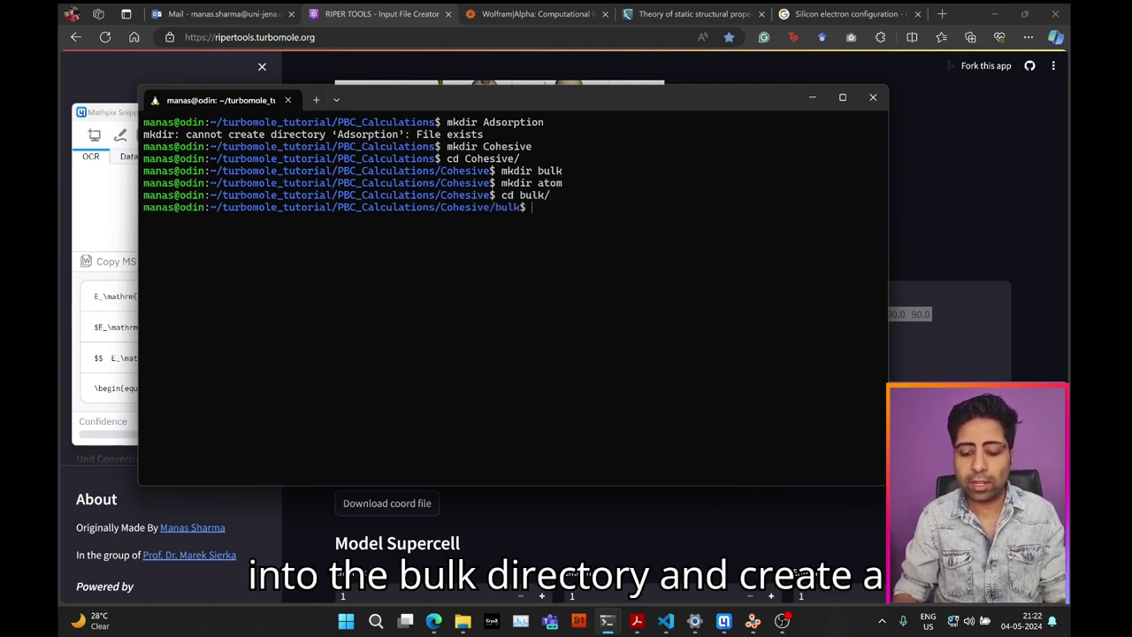
Paste the RIPER Tools silicon coordinates into a new coord file, save it, and list bulk.
type("nano coor")
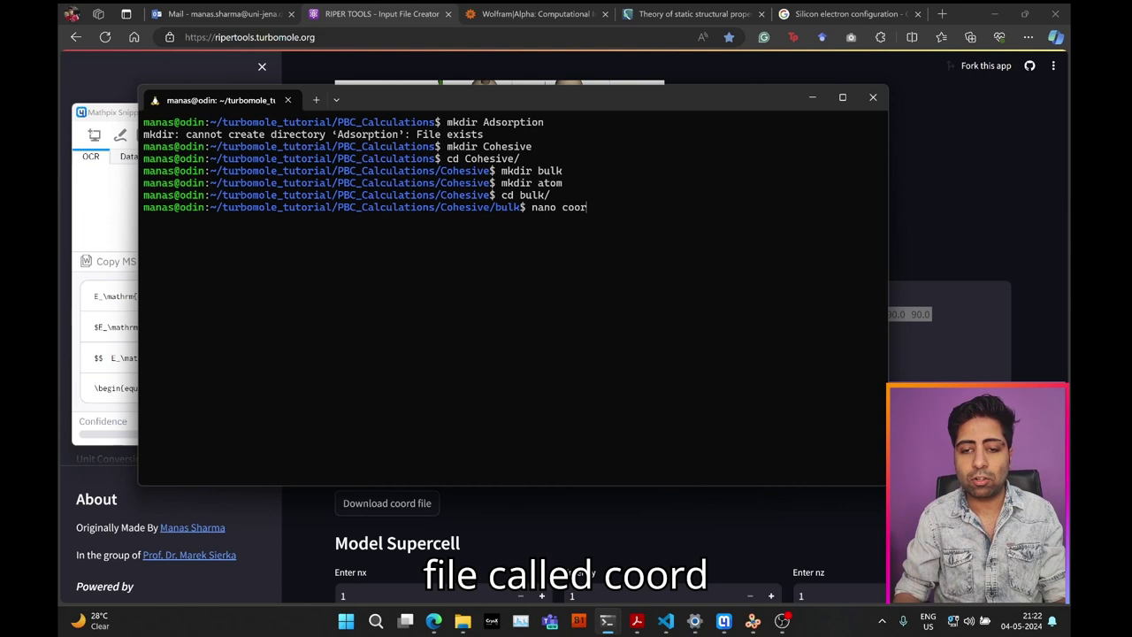
type("d")
key("Return")
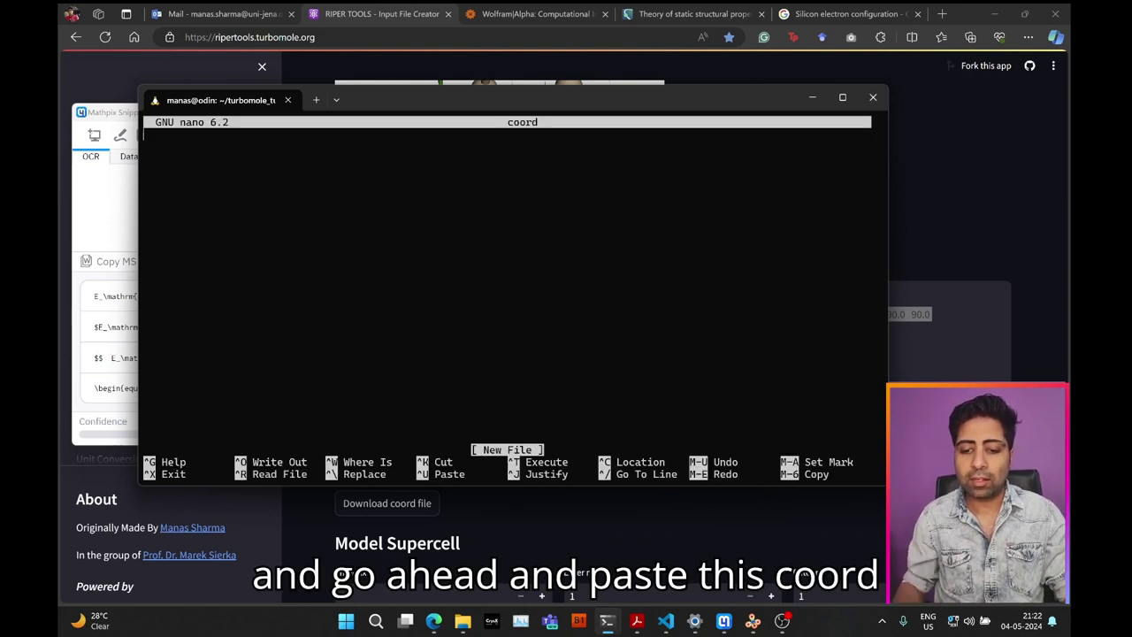
left_click(964, 108)
key("ctrl+a")
key("ctrl+c")
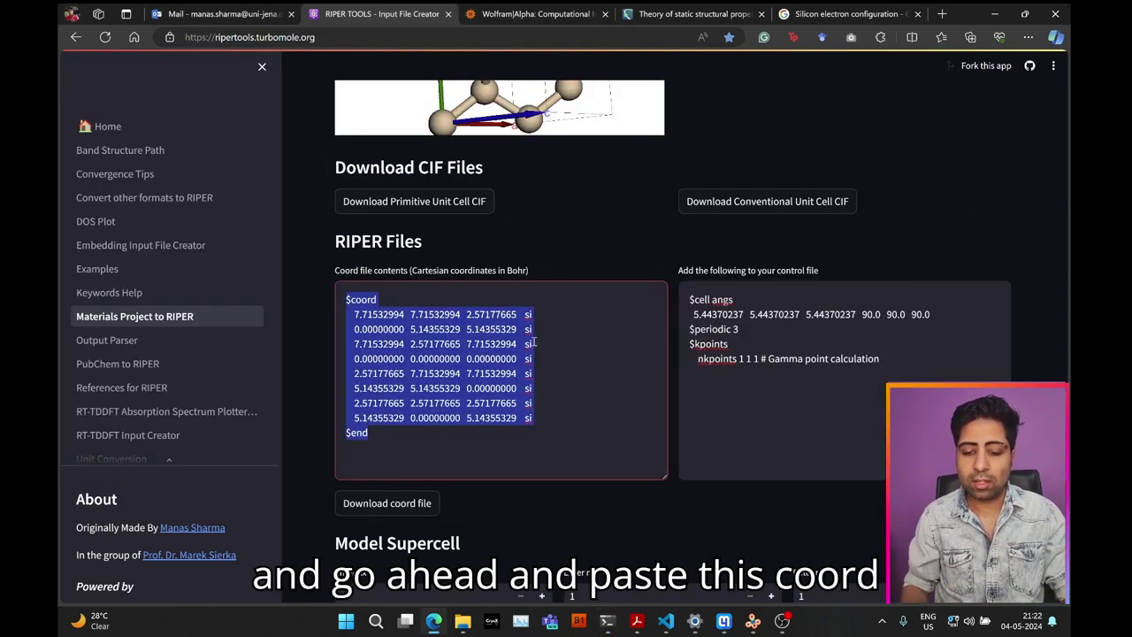
mouse_move(606, 621)
left_click(653, 566)
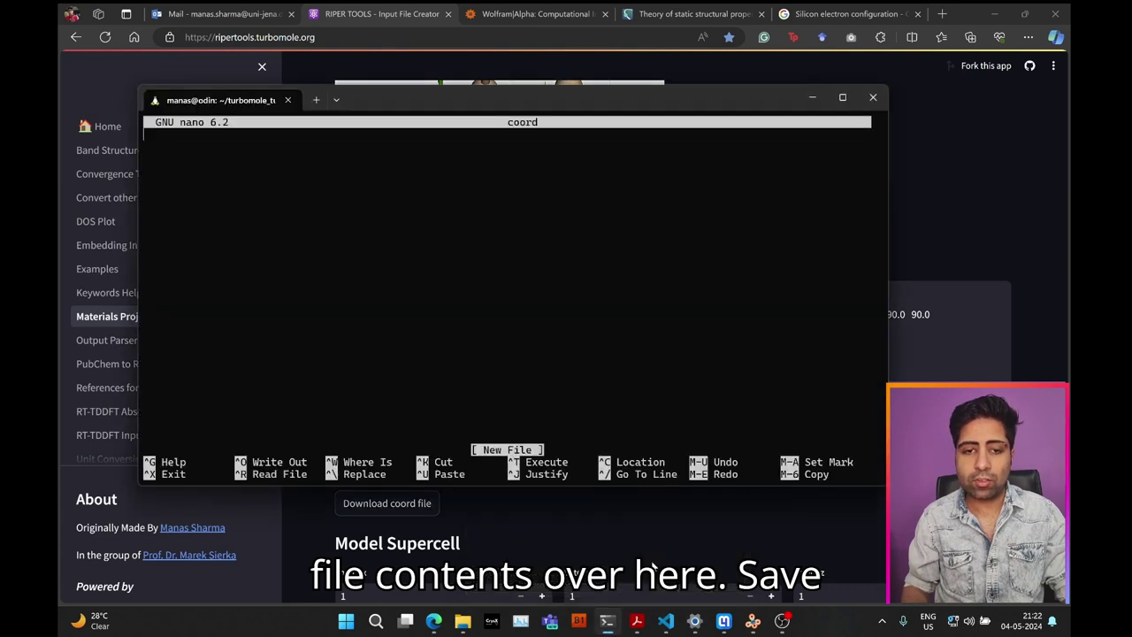
key("ctrl+v")
key("ctrl+o")
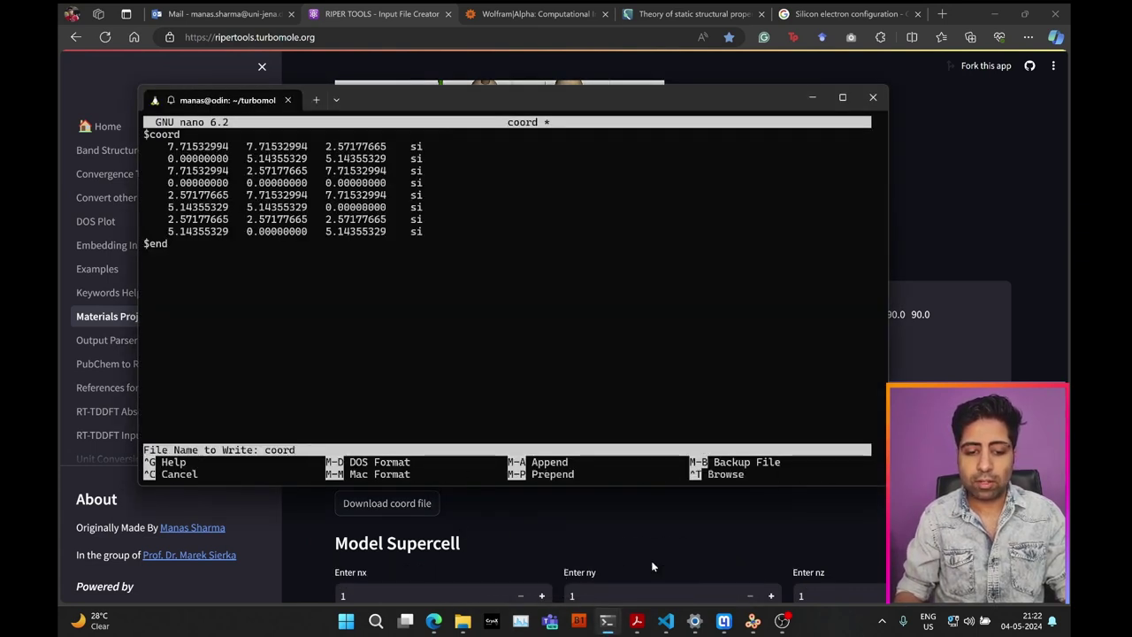
key("Return")
key("ctrl+x")
type("ls")
key("Return")
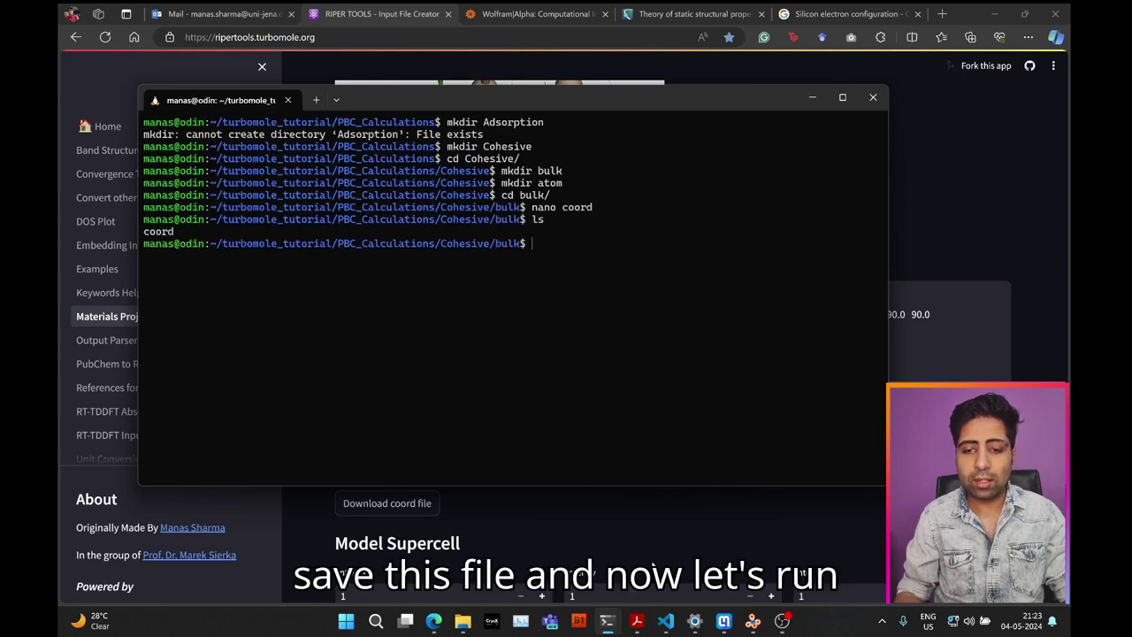
Start define and load the geometry from coord without internal coordinates.
type("define")
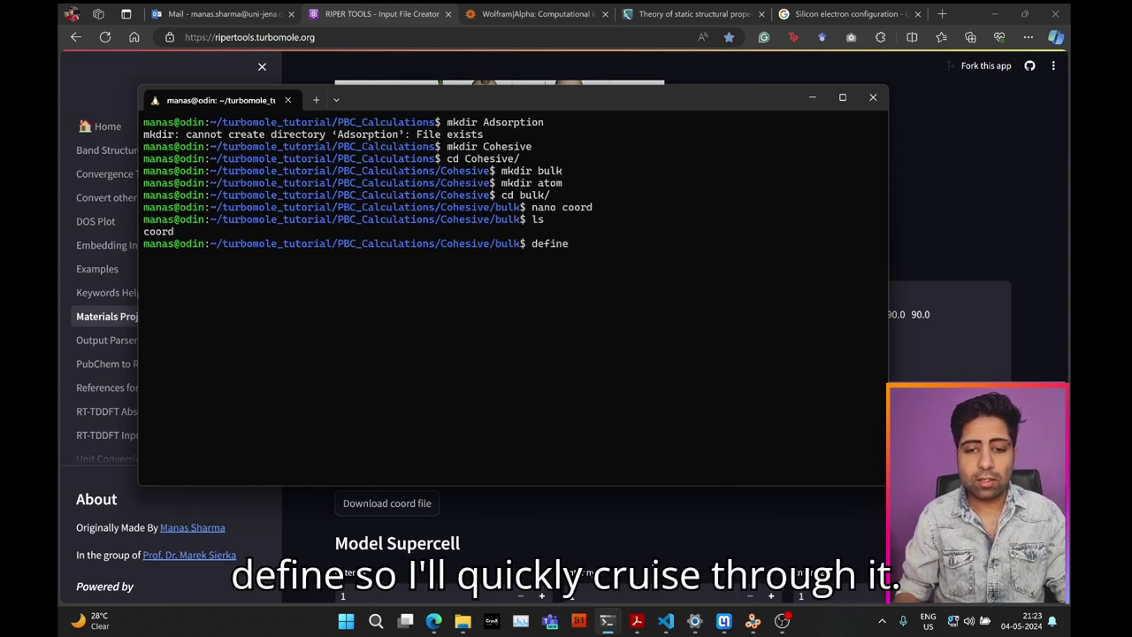
key("Return")
key("Return")
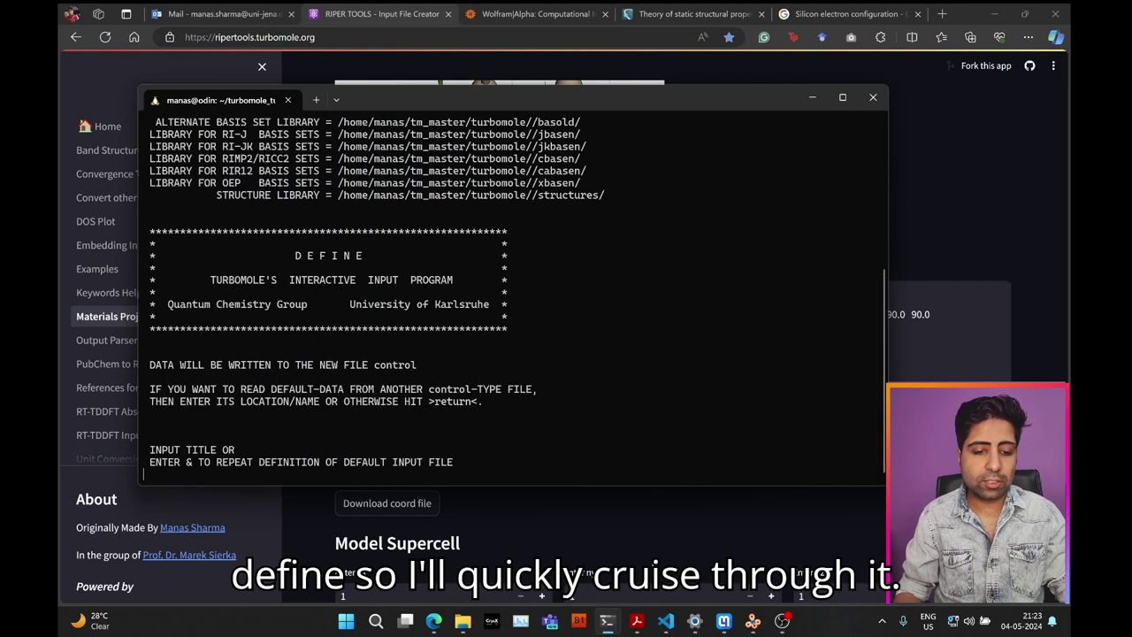
key("Return")
type("a coord")
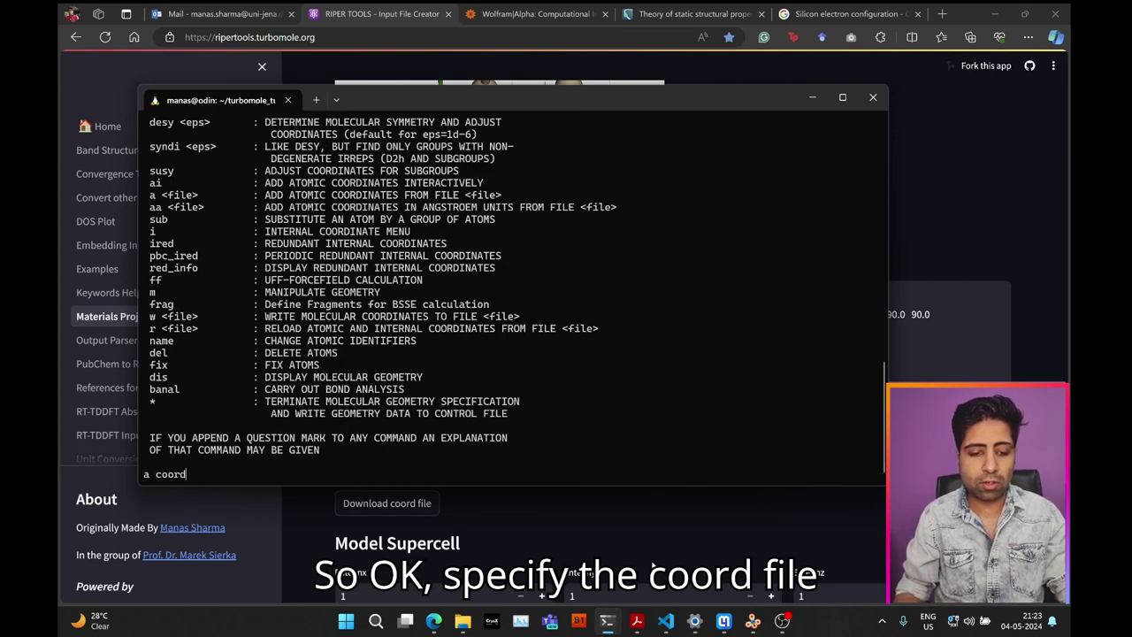
key("Return")
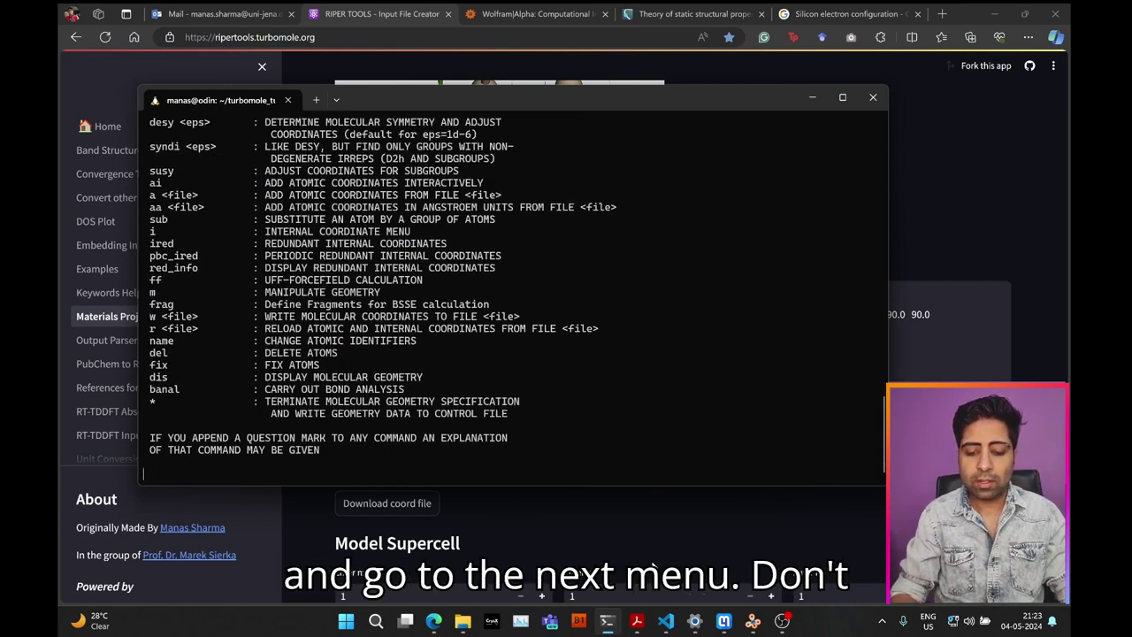
type("*")
key("Return")
type("no")
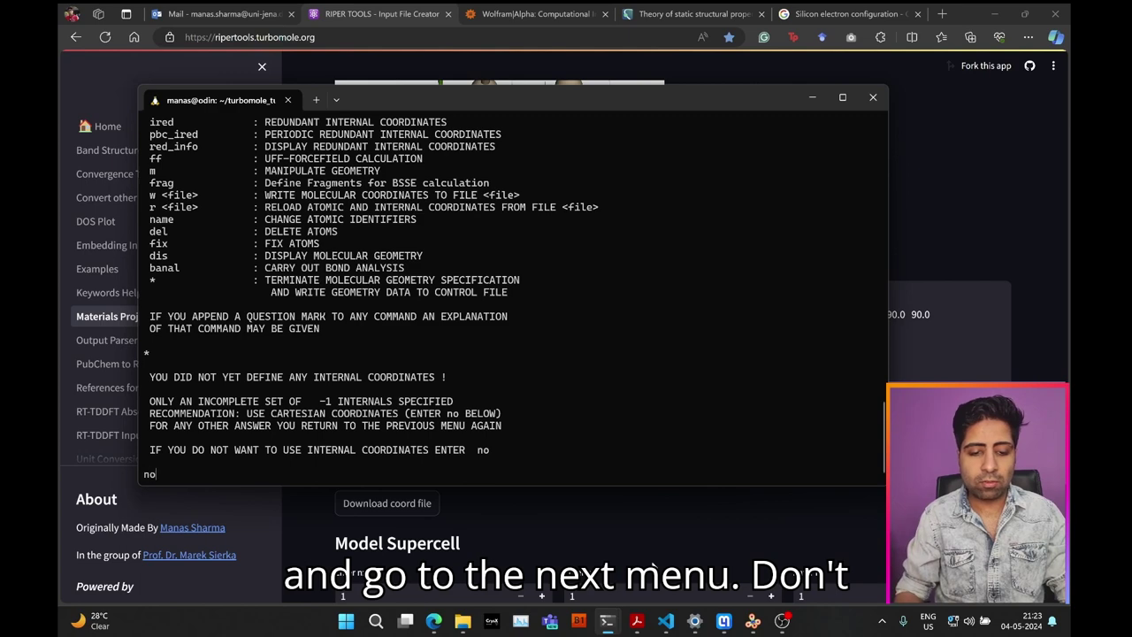
key("Return")
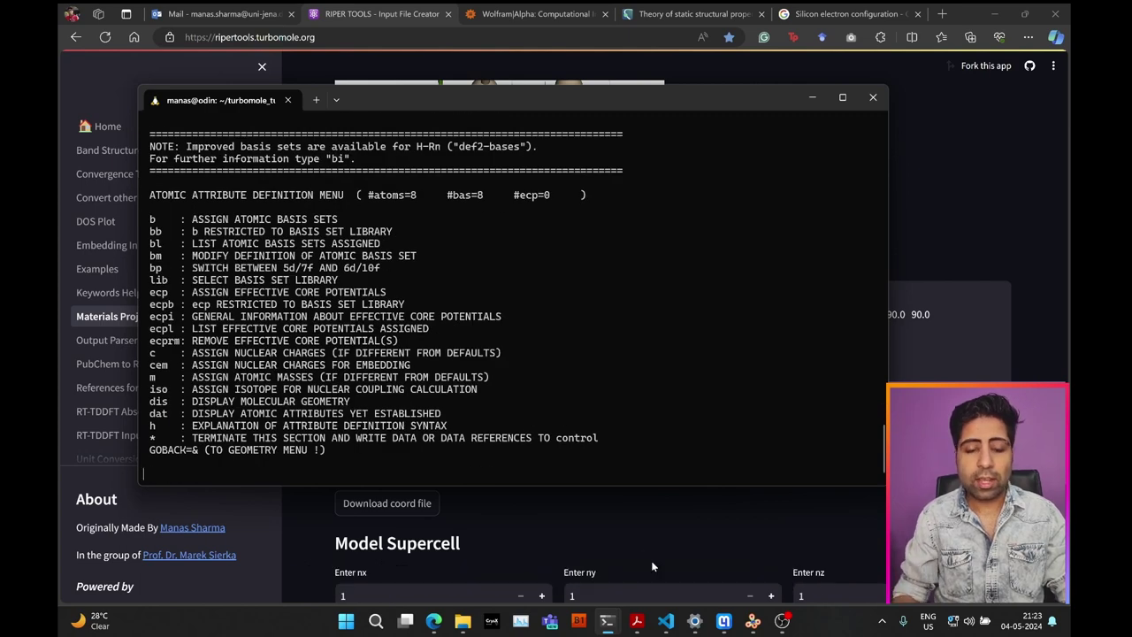
Assign the def2-TZVP basis set to all atoms.
type("b all def2")
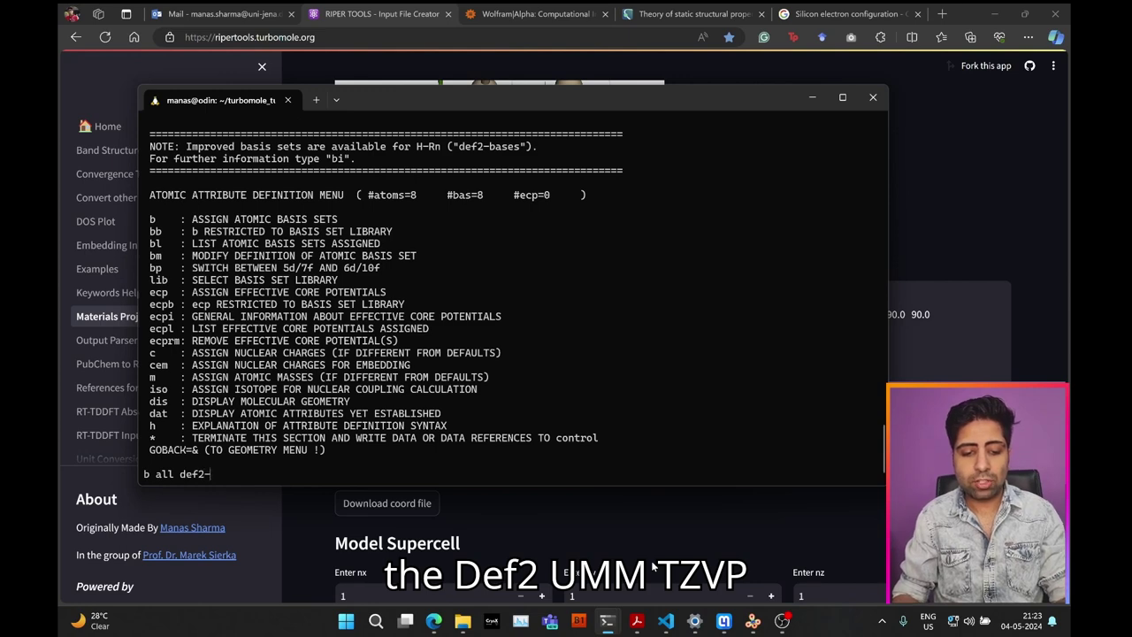
type("-TZVP")
key("Return")
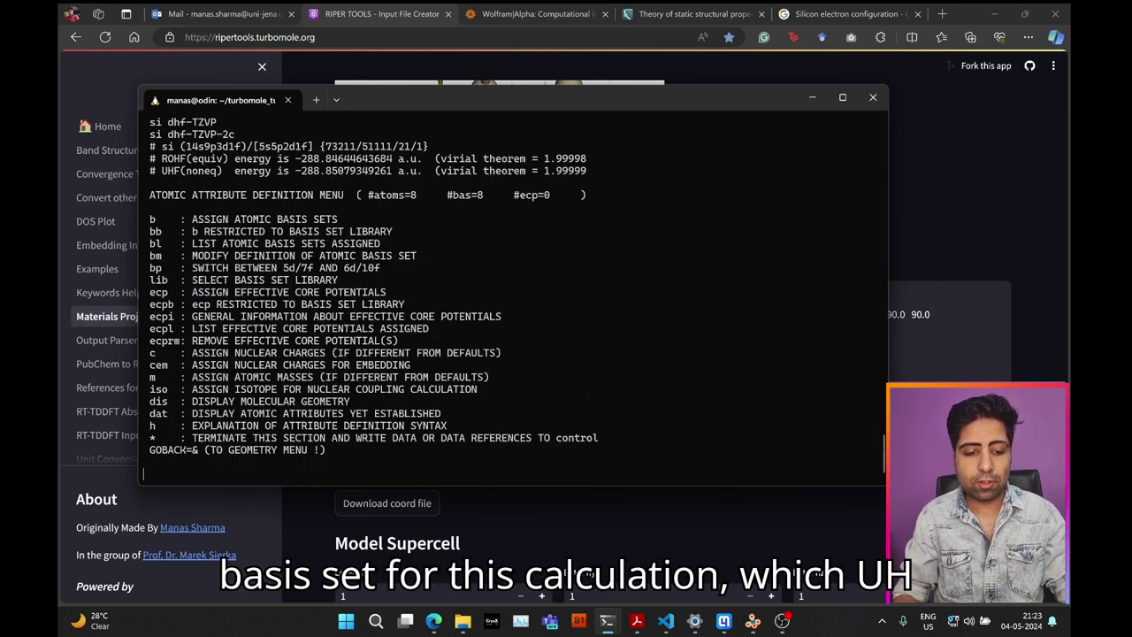
type("*")
key("Return")
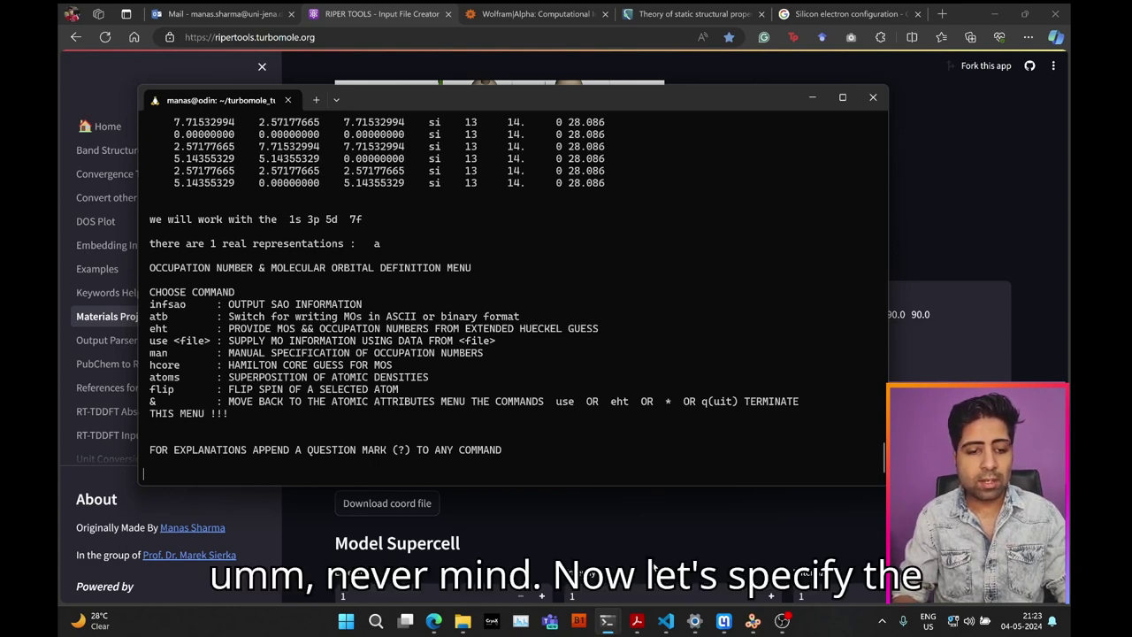
Generate an extended Hückel initial guess with charge 0 and the proposed occupation.
type("eht")
key("Return")
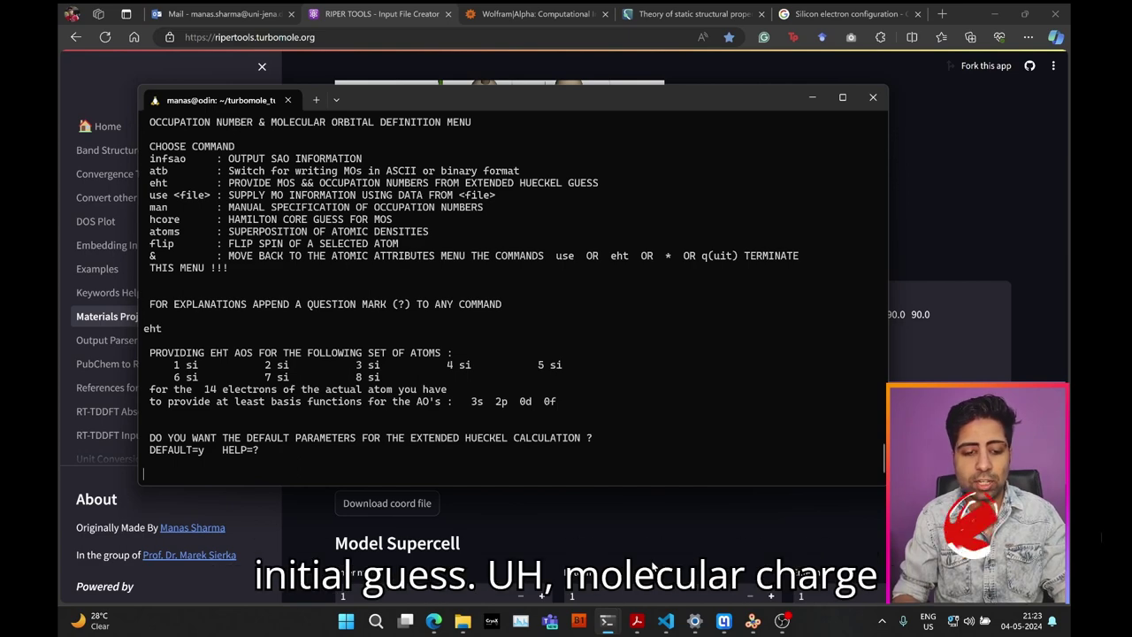
type("y")
key("Return")
type("0")
key("Return")
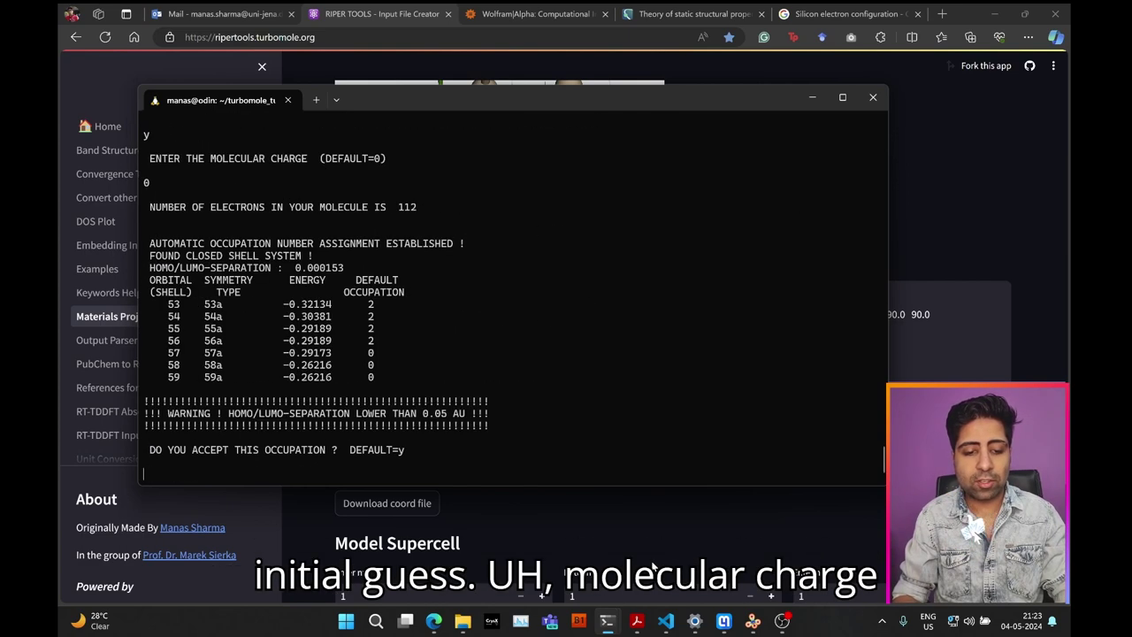
type("y")
key("Return")
Switch DFT on with the PBE functional.
type("dft")
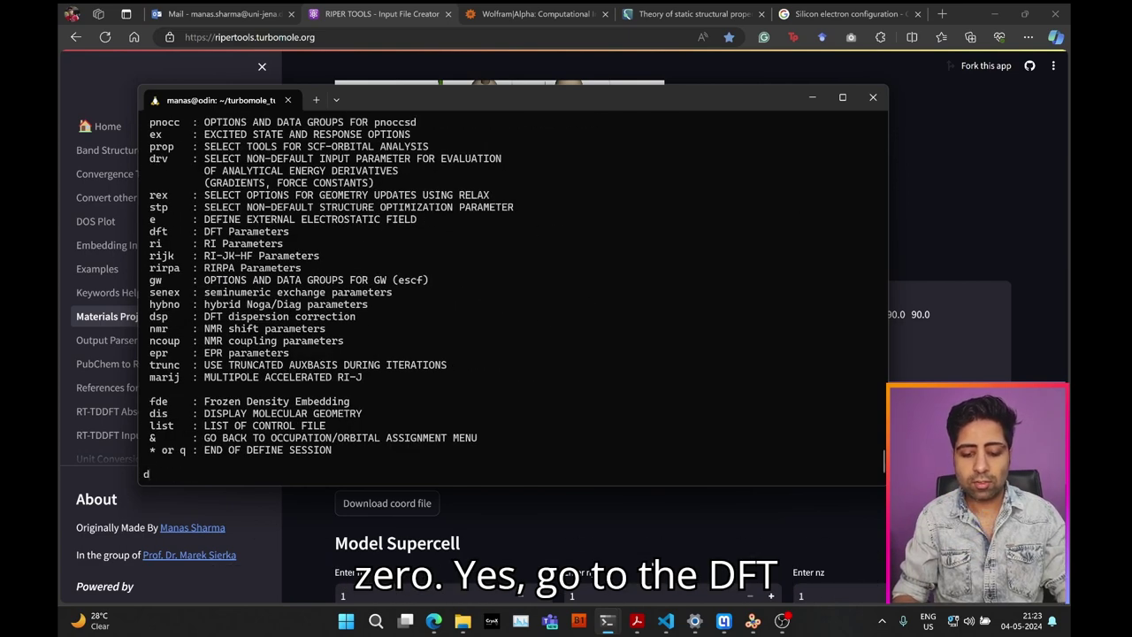
key("Return")
type("on")
key("Return")
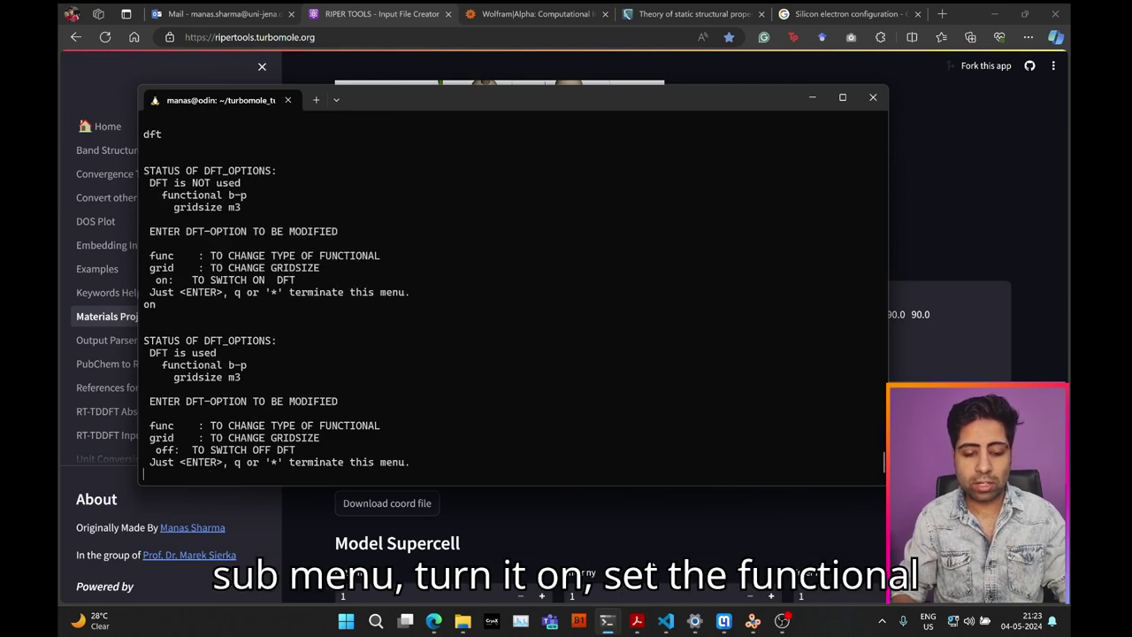
type("func pbe")
key("Return")
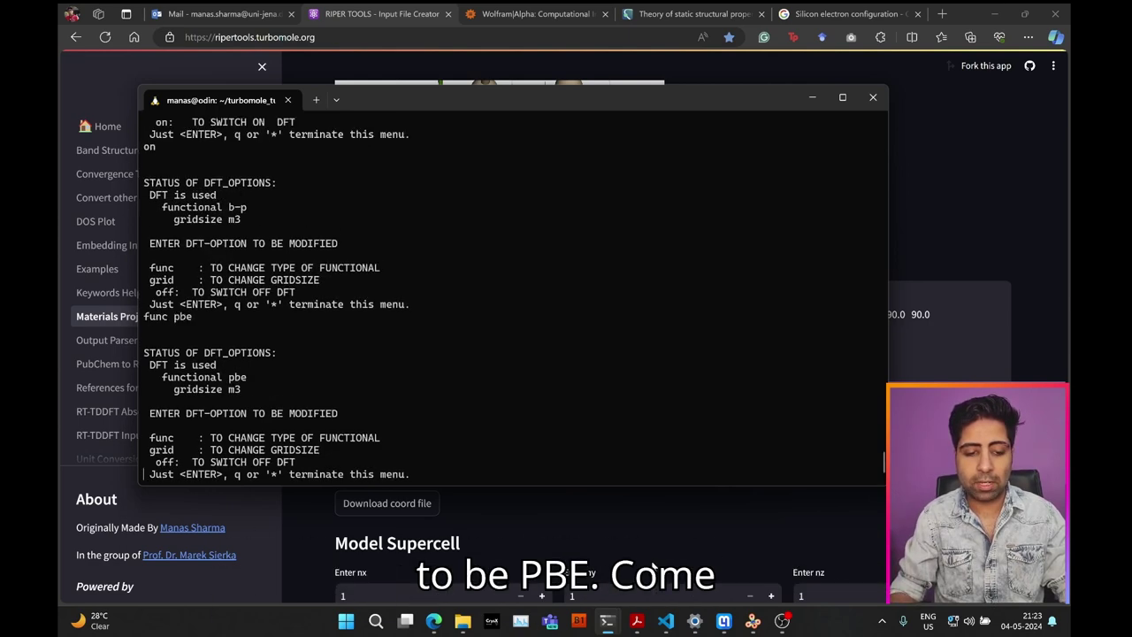
key("Return")
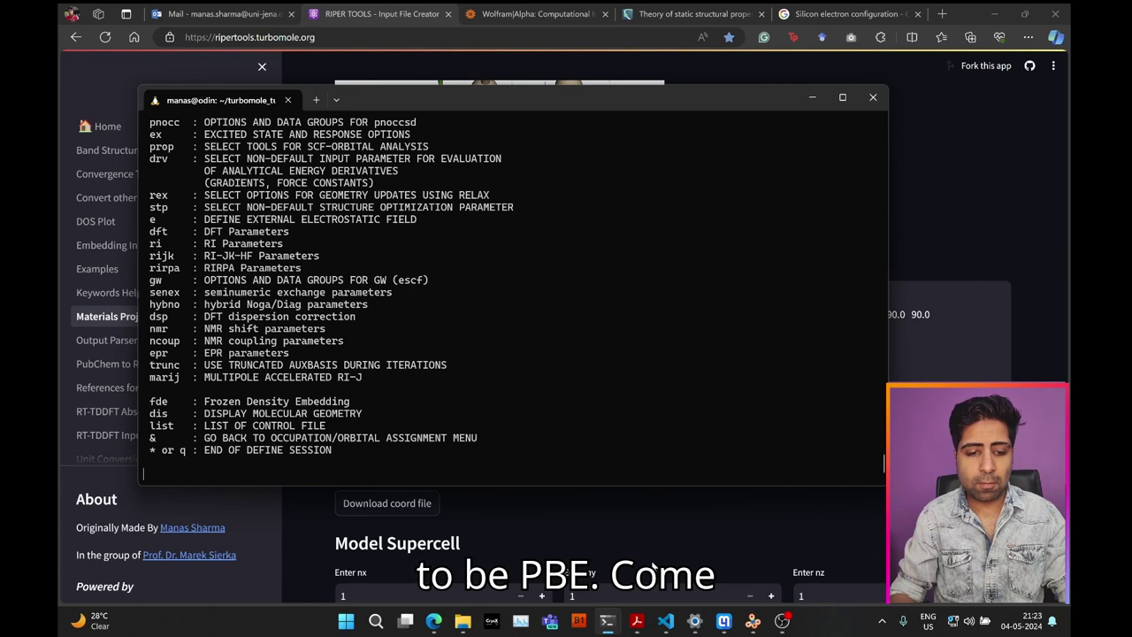
Enable RI with the universal auxiliary basis on all atoms and end define.
type("ri")
key("Return")
type("on")
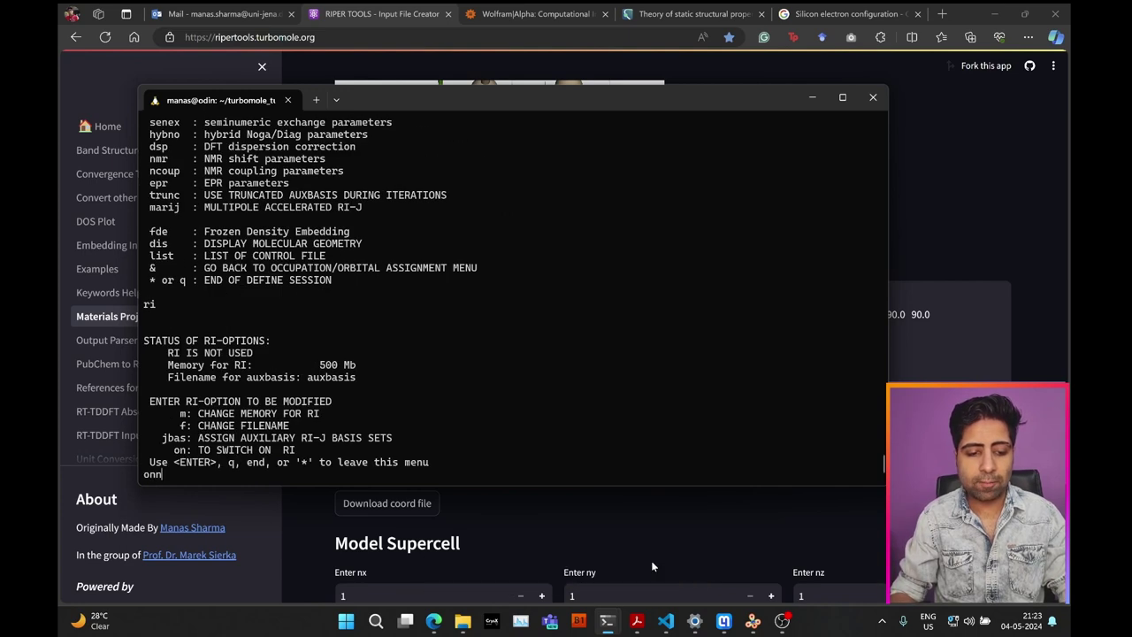
key("Return")
type("jbas")
key("Return")
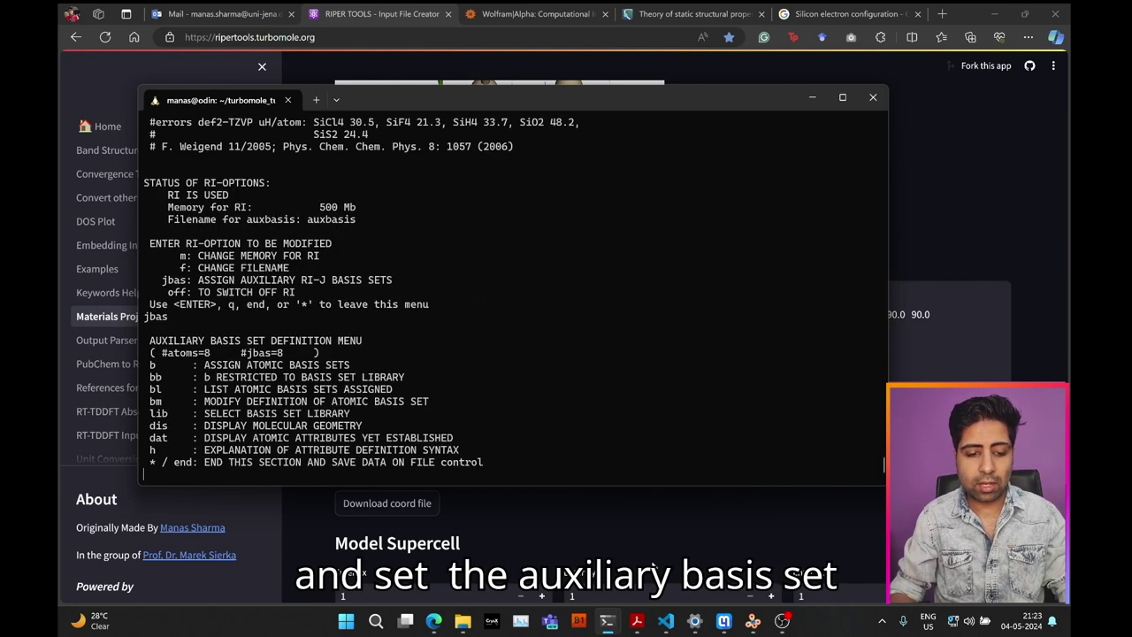
type("b all univ")
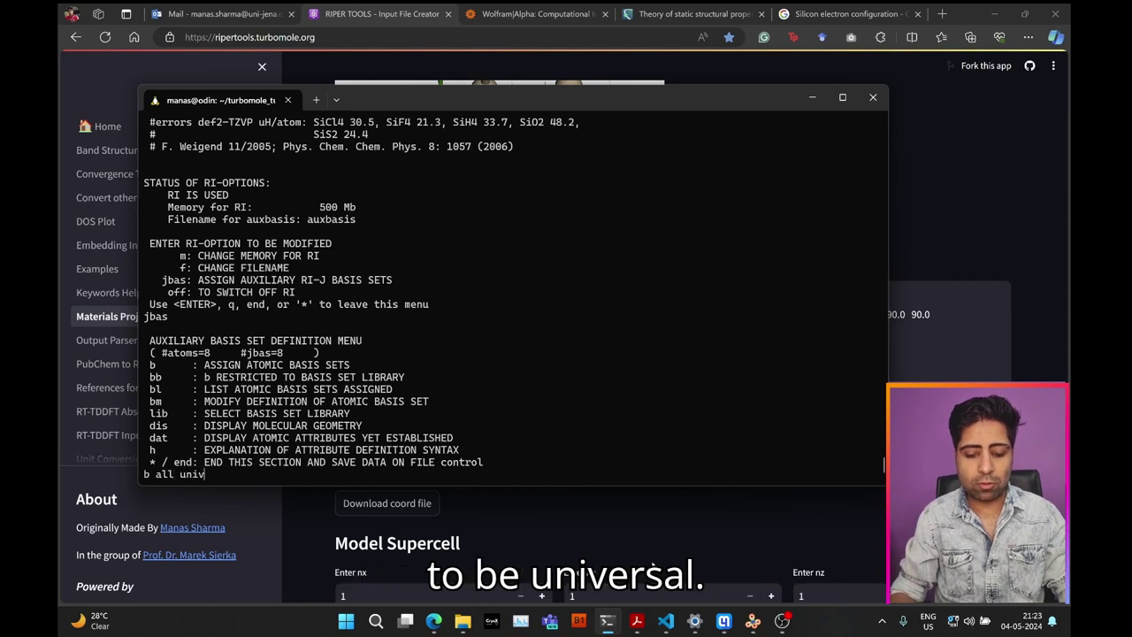
type("ersal")
key("Return")
type("*")
key("Return")
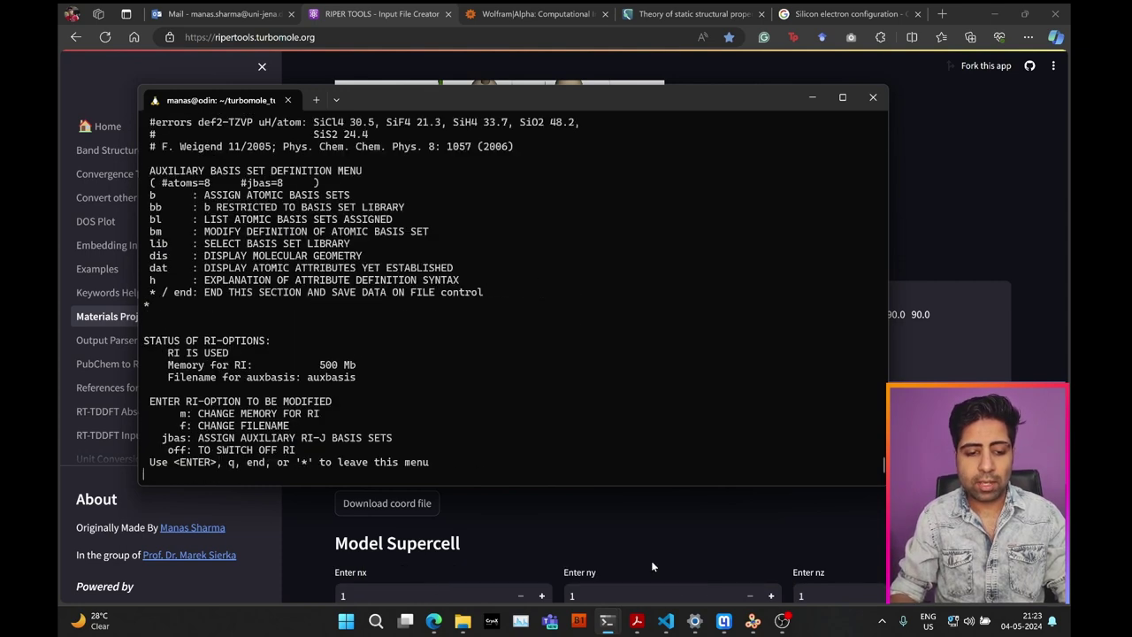
key("Return")
type("*")
key("Return")
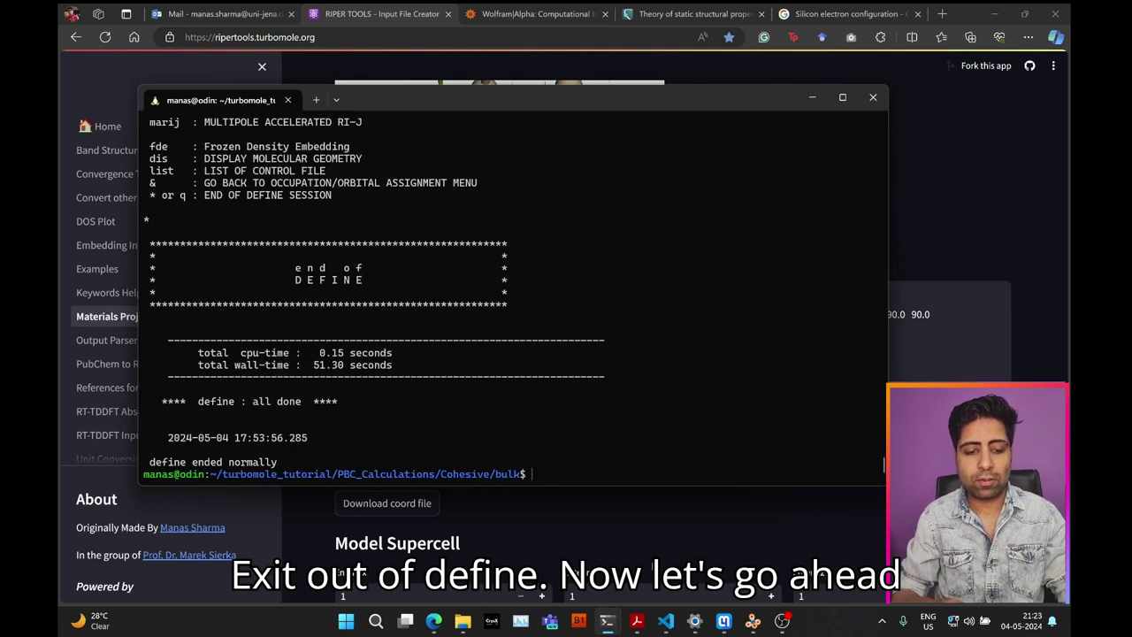
Paste the RIPER Tools cell, periodic and kpoints lines into control below $rij.
type("nano control")
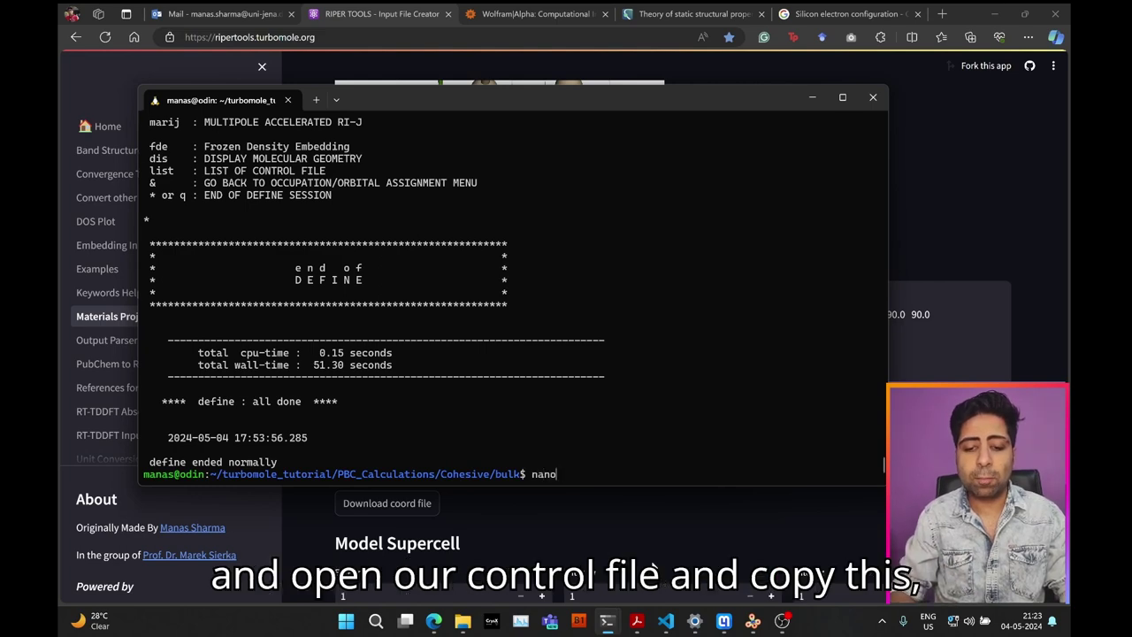
key("Return")
left_click(938, 407)
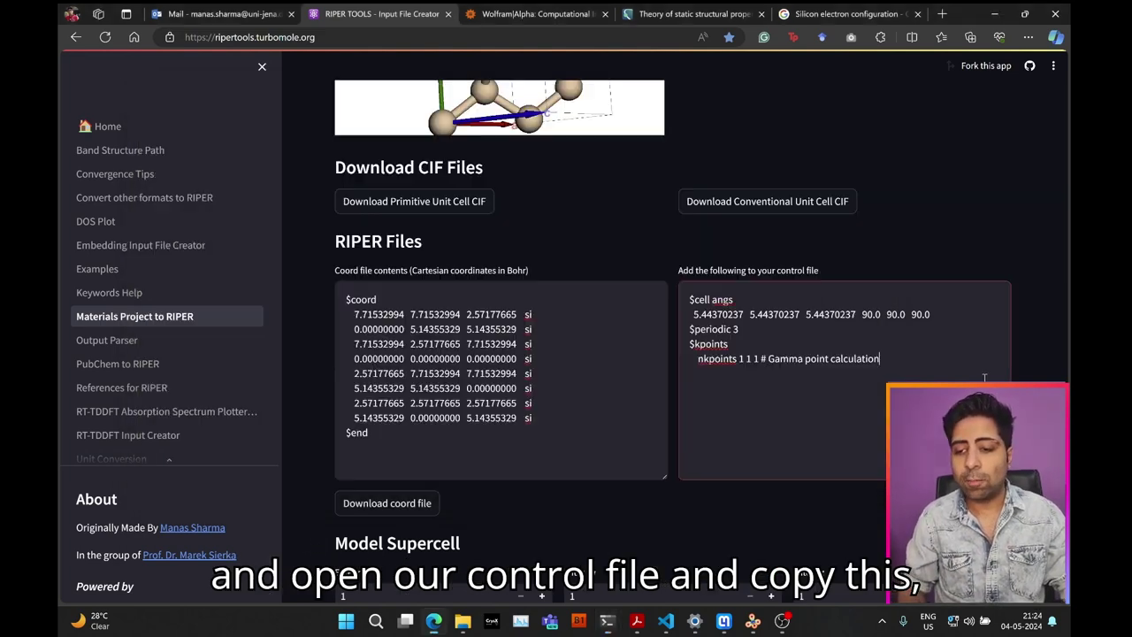
key("ctrl+a")
mouse_move(607, 622)
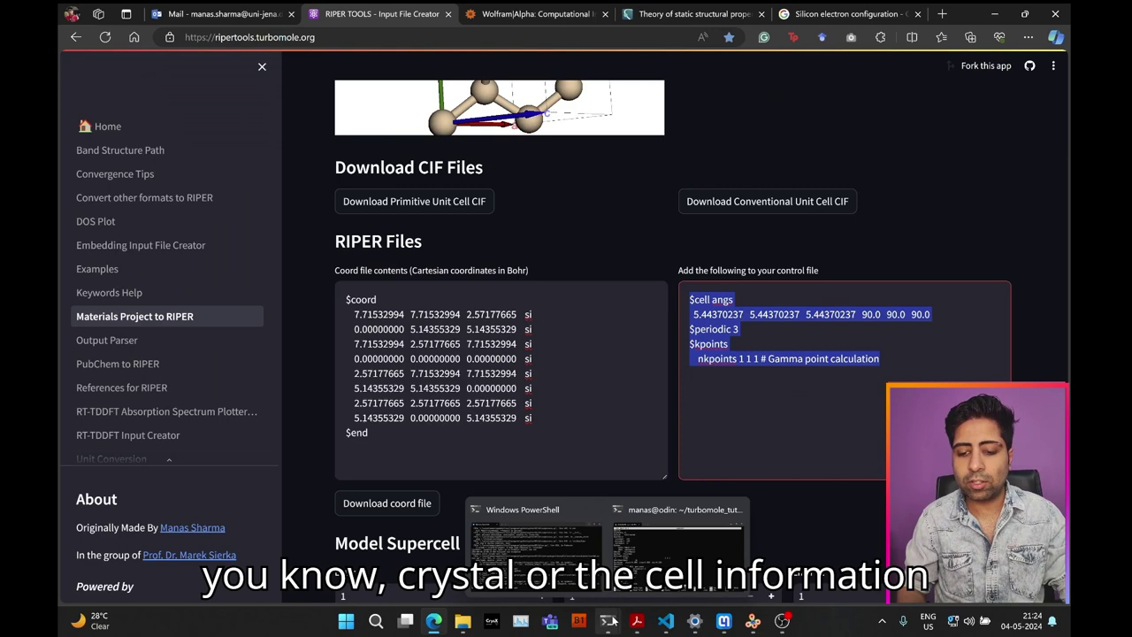
left_click(659, 553)
key("Down")
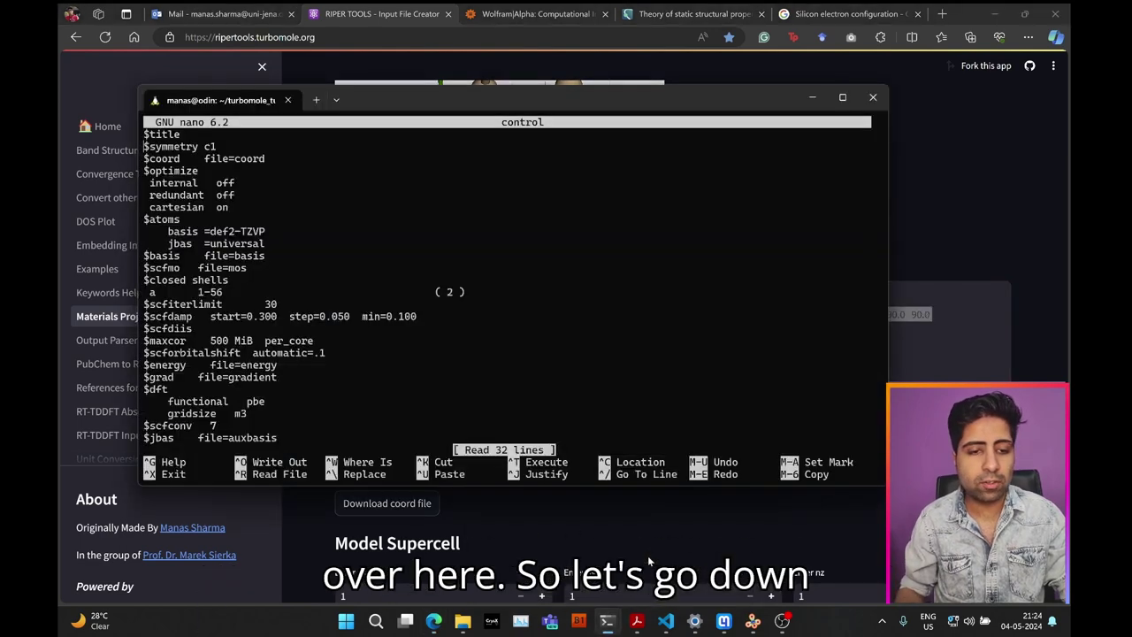
key("Down")
key("Down")
key("Down")
key("Down")
key("Down")
key("Down")
key("Down")
key("Down")
key("Down")
key("Down")
key("Down")
key("Down")
key("Down")
key("Down")
key("Down")
key("Down")
key("Down")
key("Down")
key("Down")
key("Down")
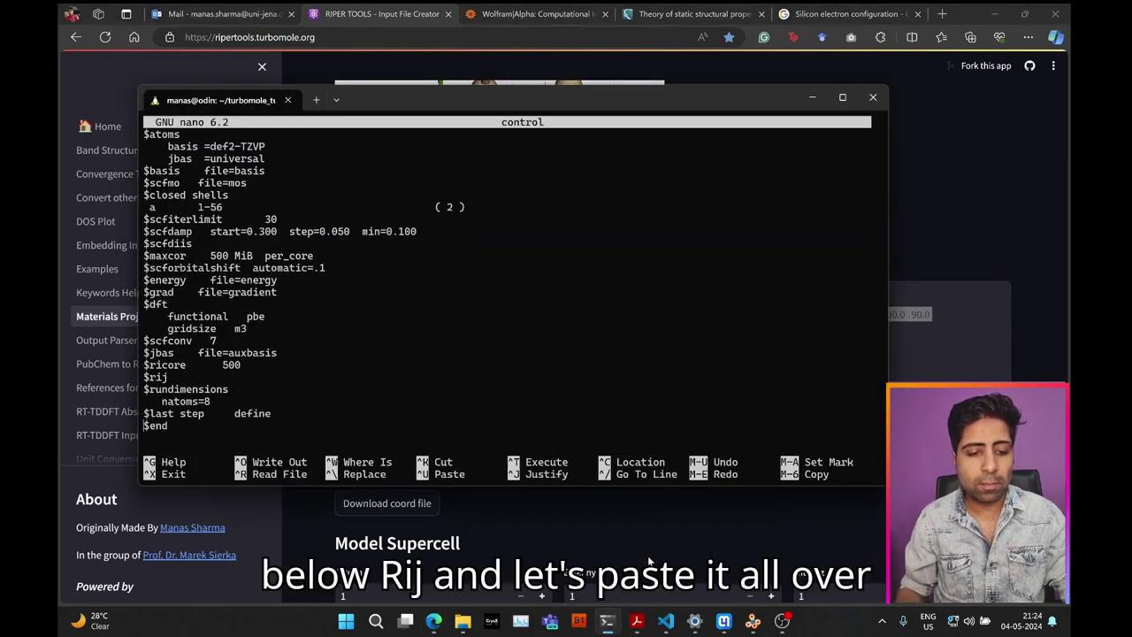
key("Up")
key("Up")
key("Up")
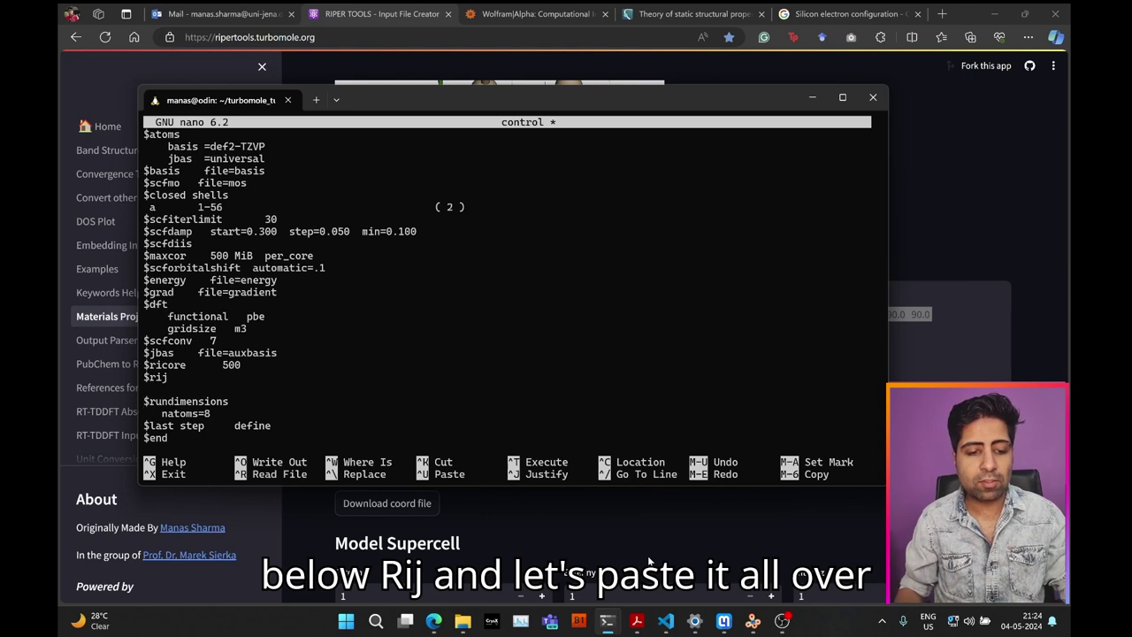
type("$cell angs   5.44370237   5.44370237   5.44370237   90.0   90.0   90.0 $periodic 3 $kpoints     nkpoints 1 1 1 # Gamma point calculation")
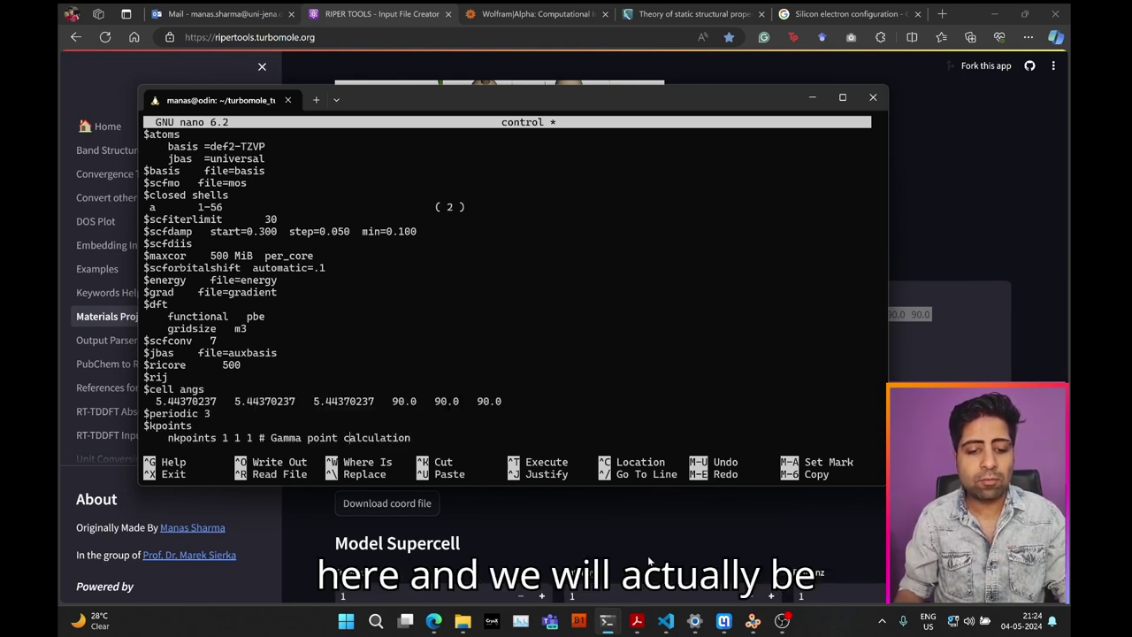
Change the nkpoints grid from 1 1 1 to 8 8 8 and save control.
key("Right")
key("Right")
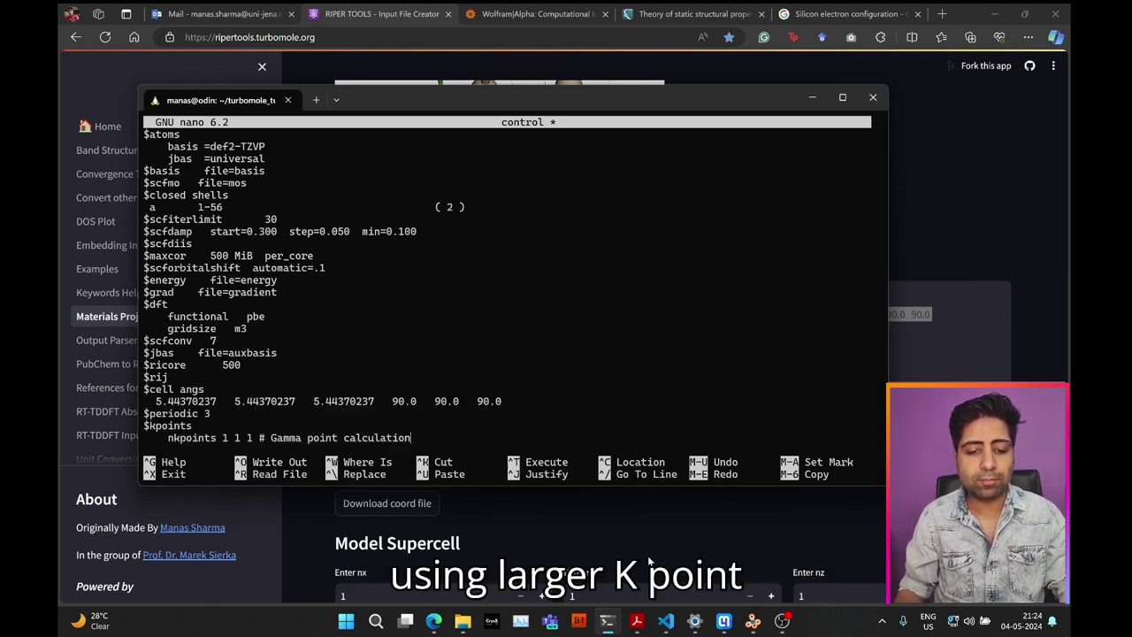
key("BackSpace")
key("BackSpace")
key("BackSpace")
key("BackSpace")
key("BackSpace")
key("BackSpace")
key("BackSpace")
key("BackSpace")
key("BackSpace")
key("BackSpace")
key("BackSpace")
key("BackSpace")
key("BackSpace")
key("BackSpace")
key("BackSpace")
key("BackSpace")
key("BackSpace")
key("BackSpace")
key("BackSpace")
key("BackSpace")
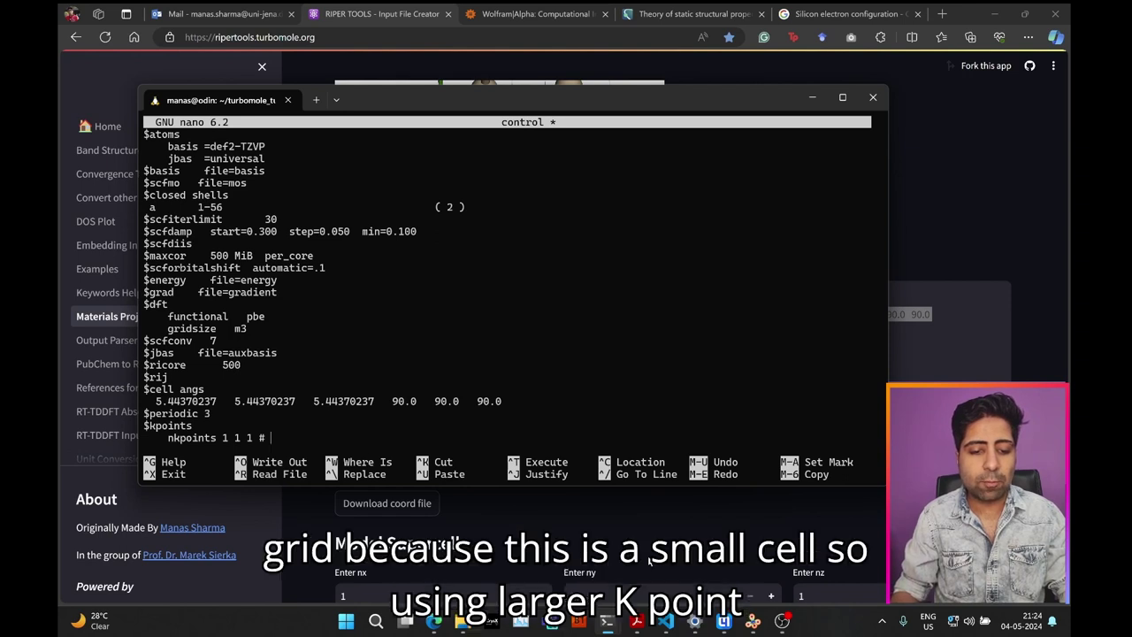
key("BackSpace")
key("BackSpace")
key("BackSpace")
key("BackSpace")
key("BackSpace")
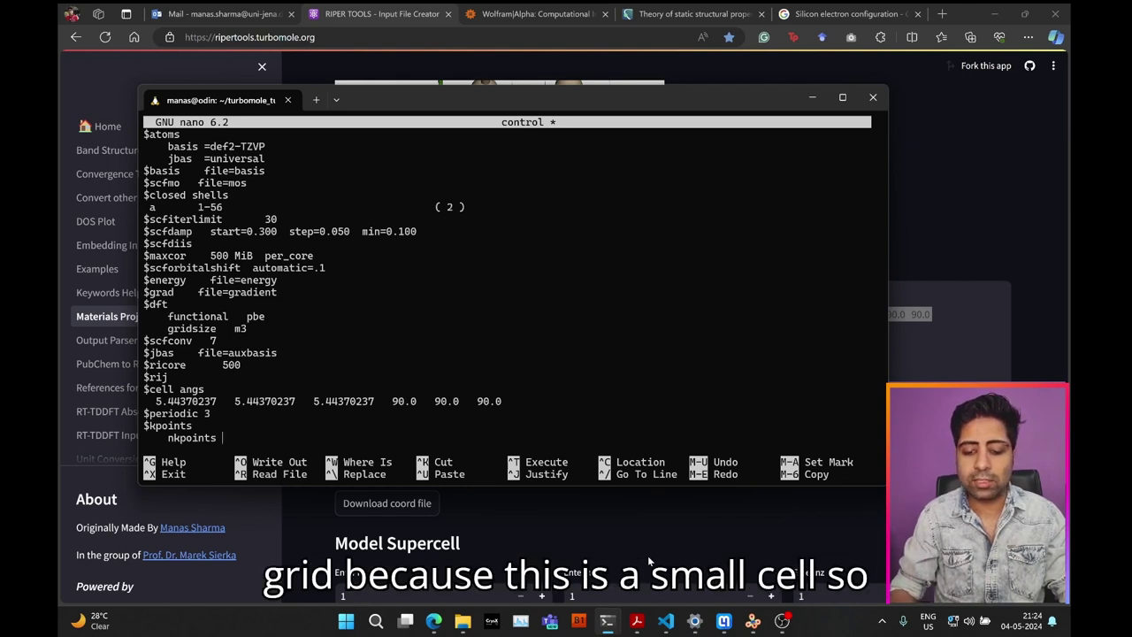
type("8 8 8")
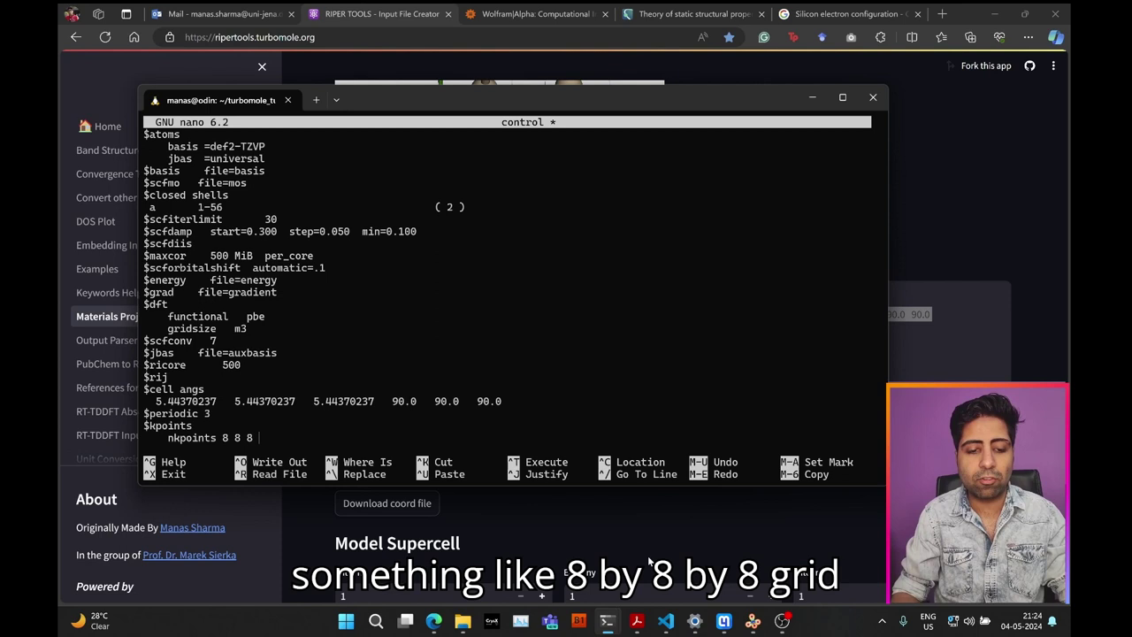
key("ctrl+o")
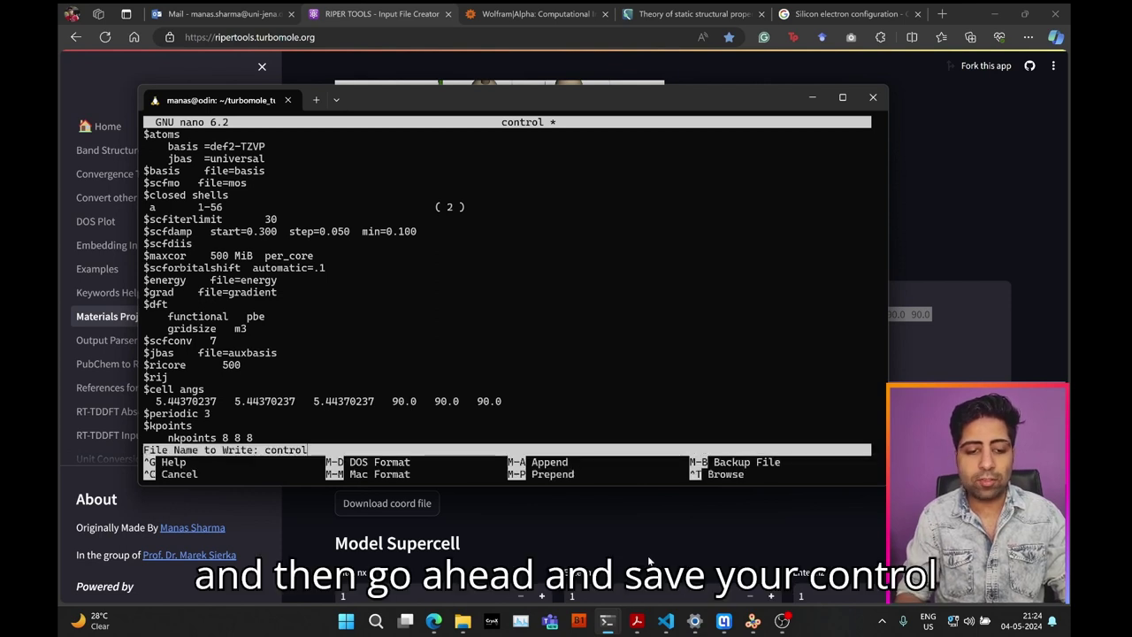
key("Return")
key("ctrl+x")
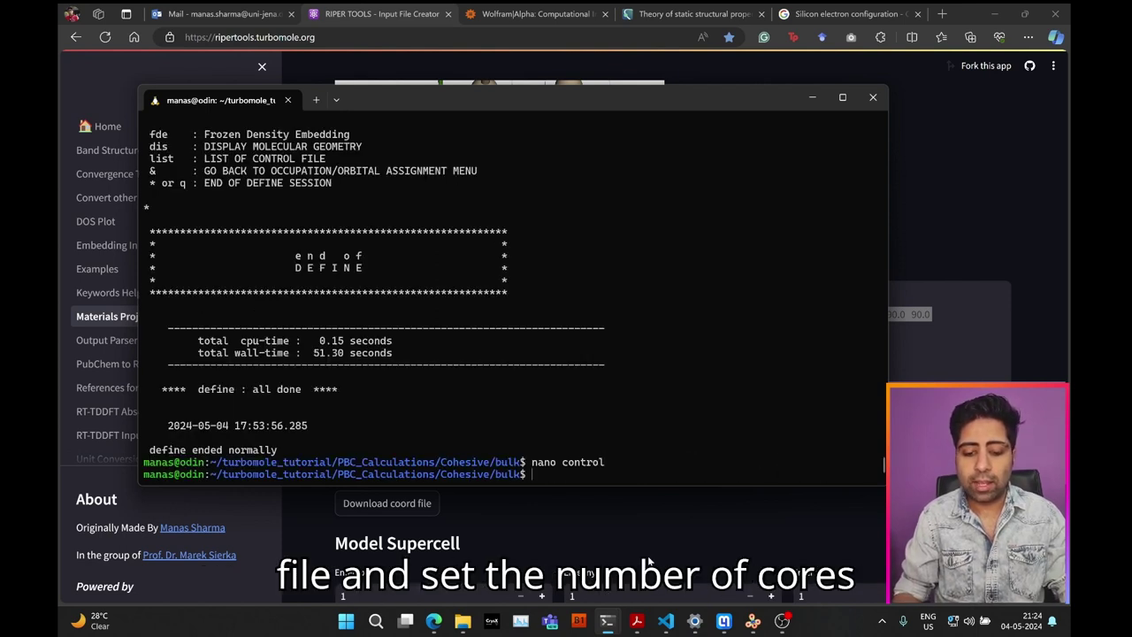
Set OMP_NUM_THREADS=32 and launch riper-smp in the background writing to output.
type("export OMP_")
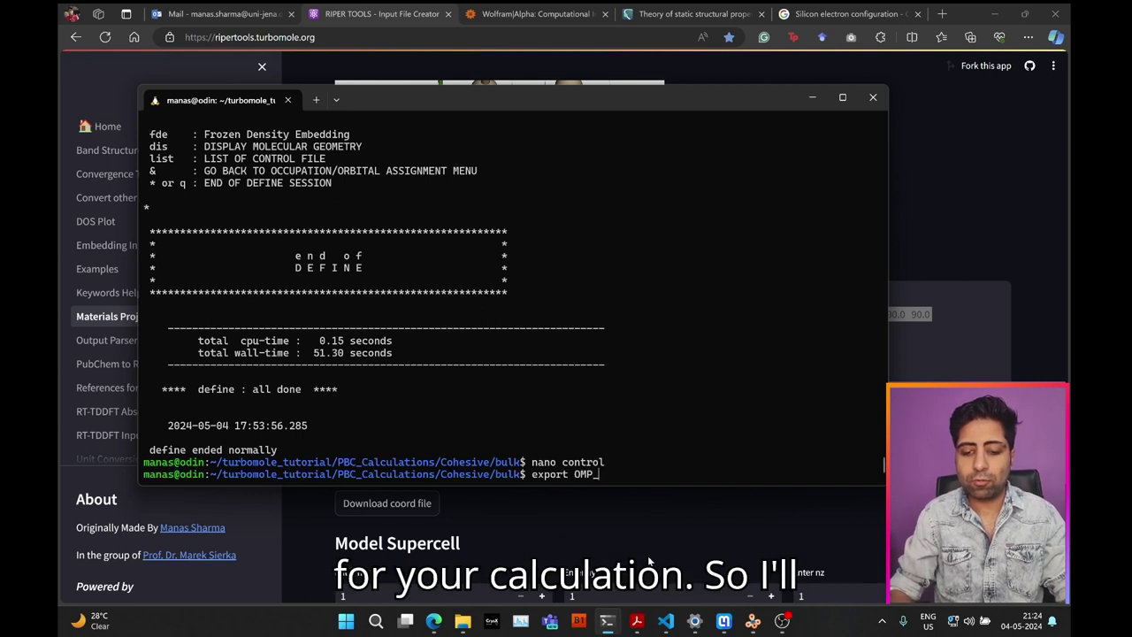
type("NUM_THR")
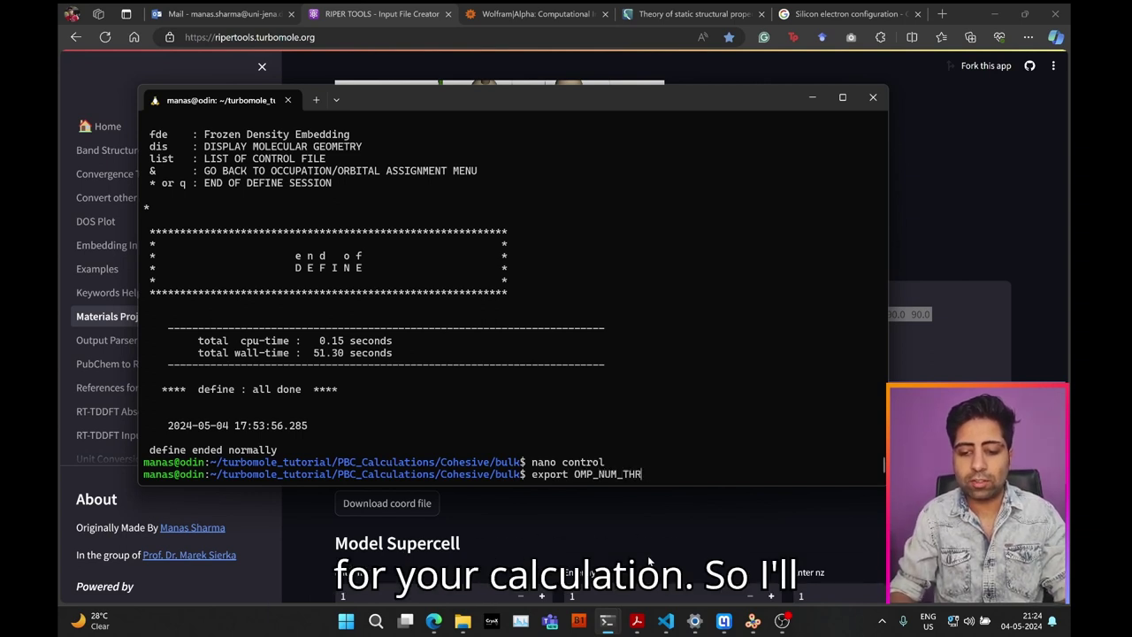
type("EADS=32")
key("Return")
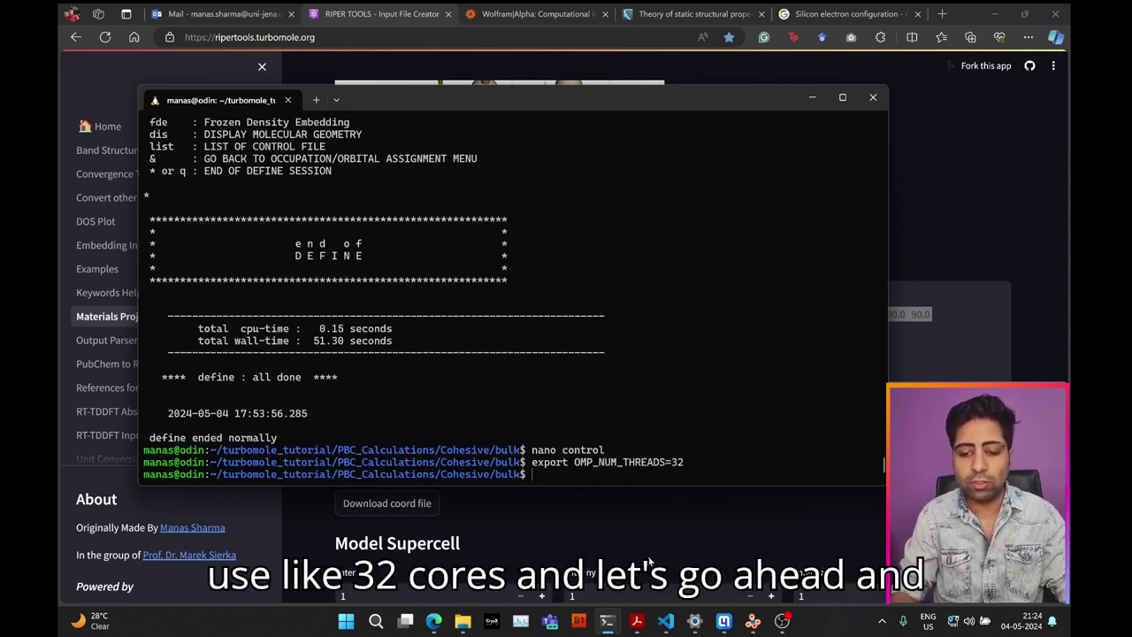
type("riper-")
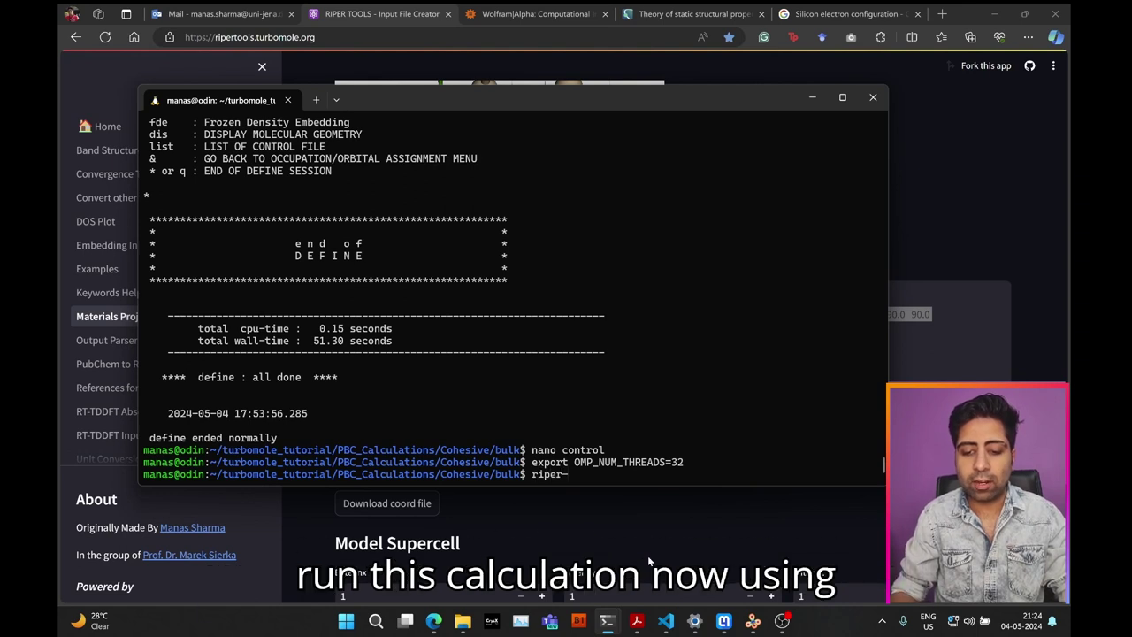
key("BackSpace")
type("_smp >")
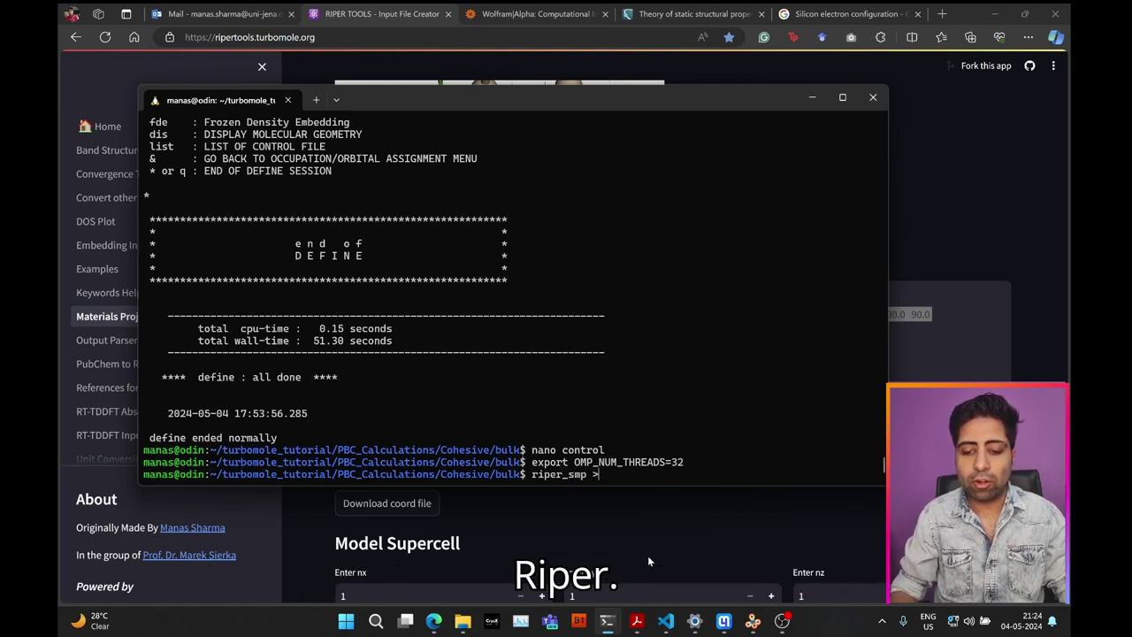
type(" ou")
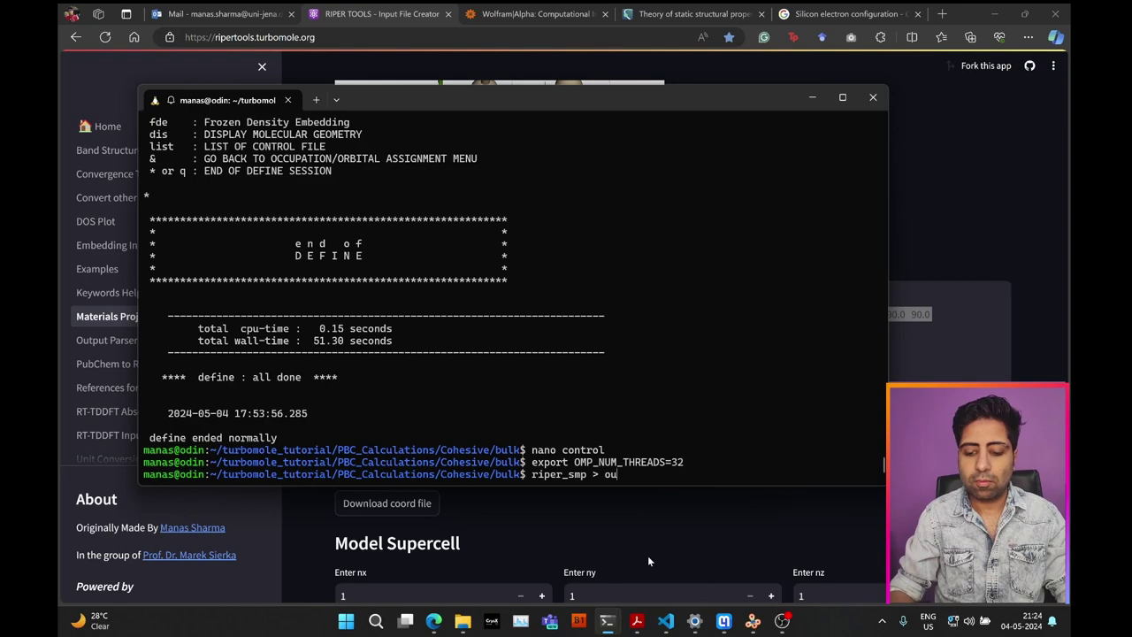
type("tput &")
key("Return")
Display the output file to check the 8-point k-mesh and PBE setup.
type("cat output")
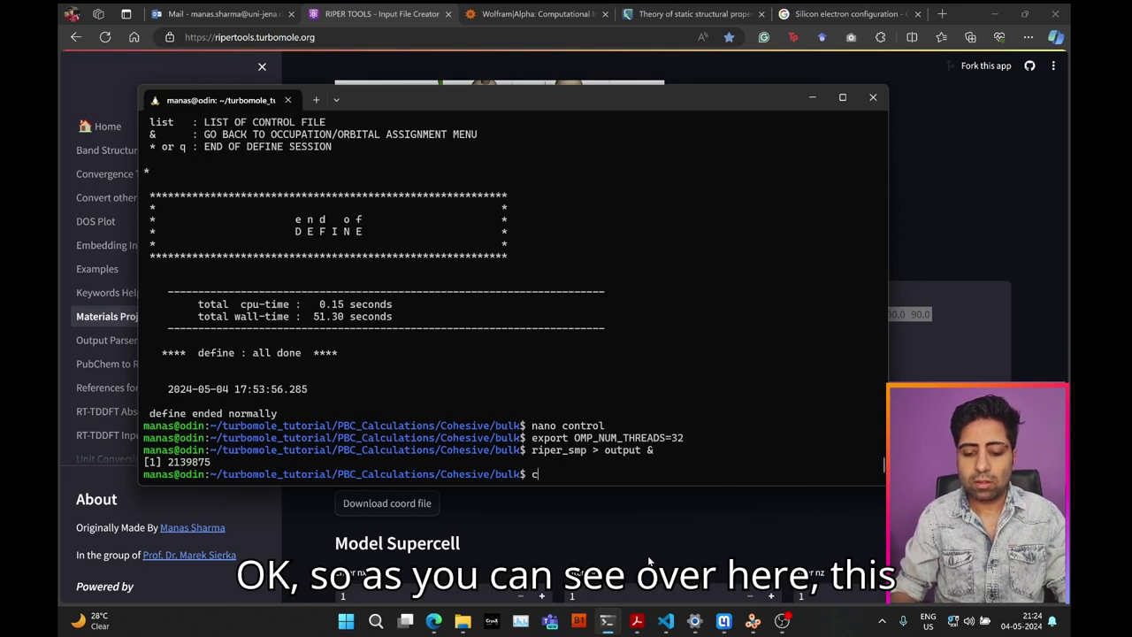
key("Return")
scroll(524, 363, "up", 20)
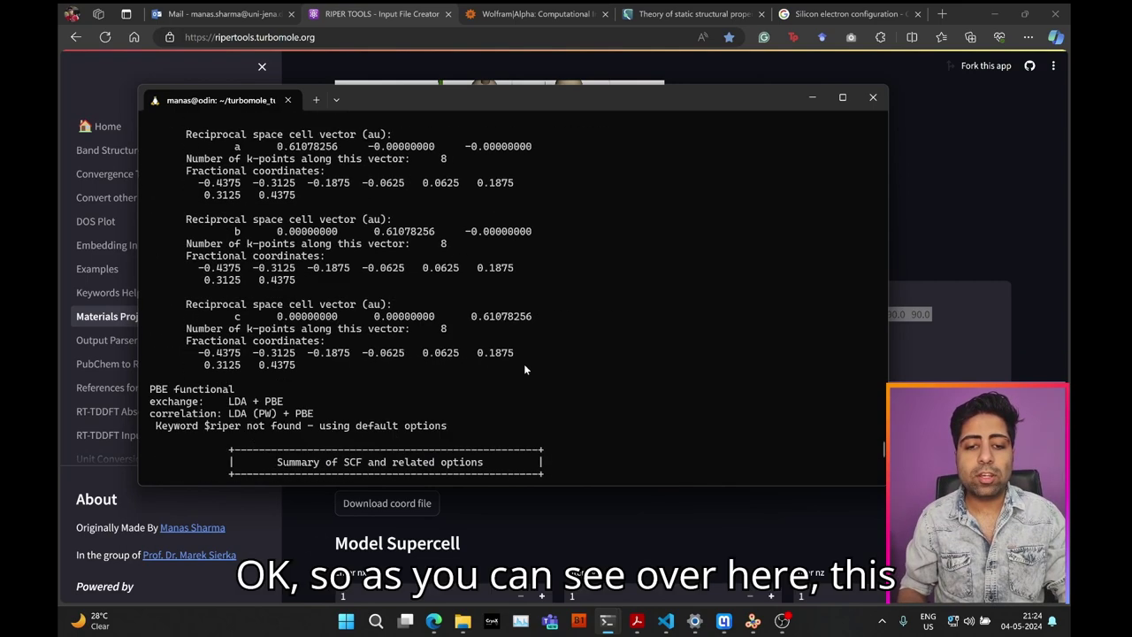
scroll(524, 369, "up", 20)
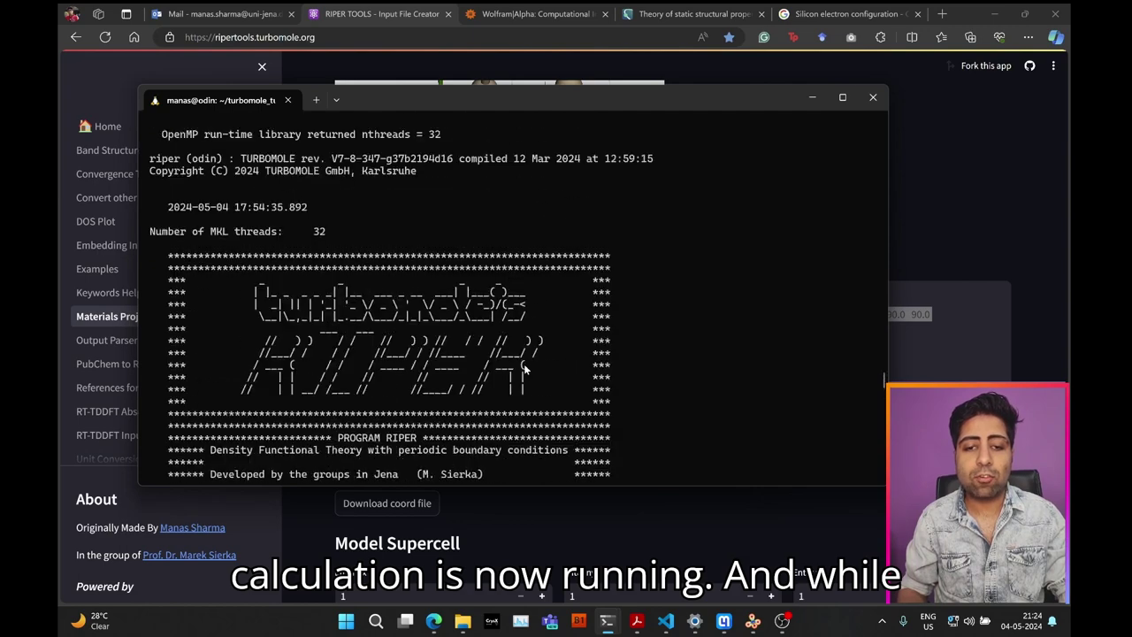
Move into the ../atom/ folder and list its contents.
scroll(523, 369, "down", 20)
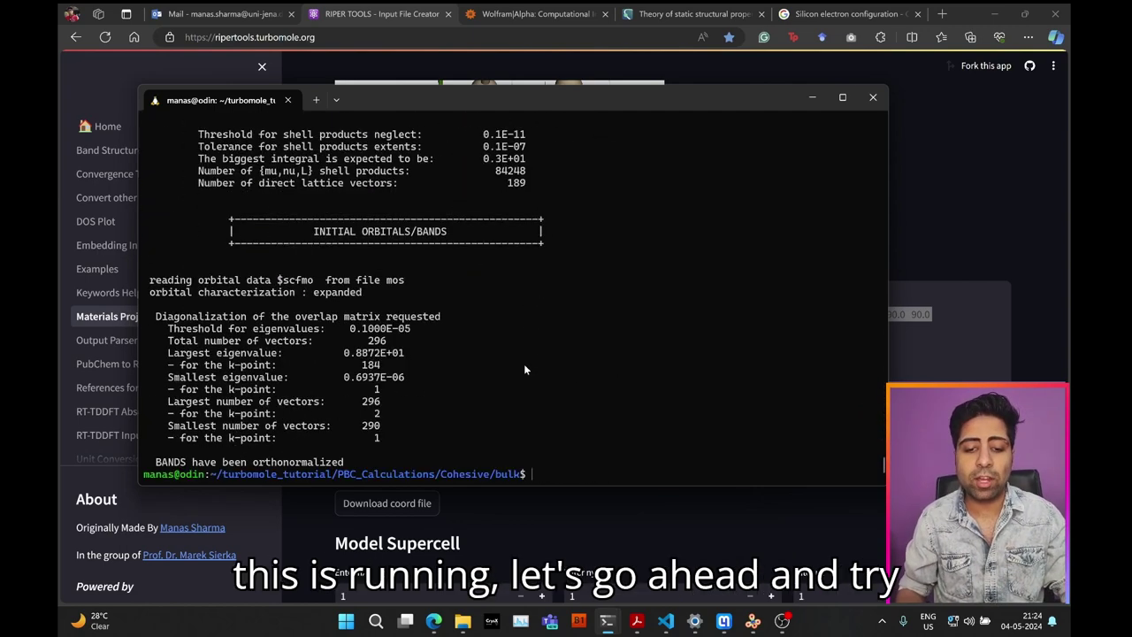
type("cd ..")
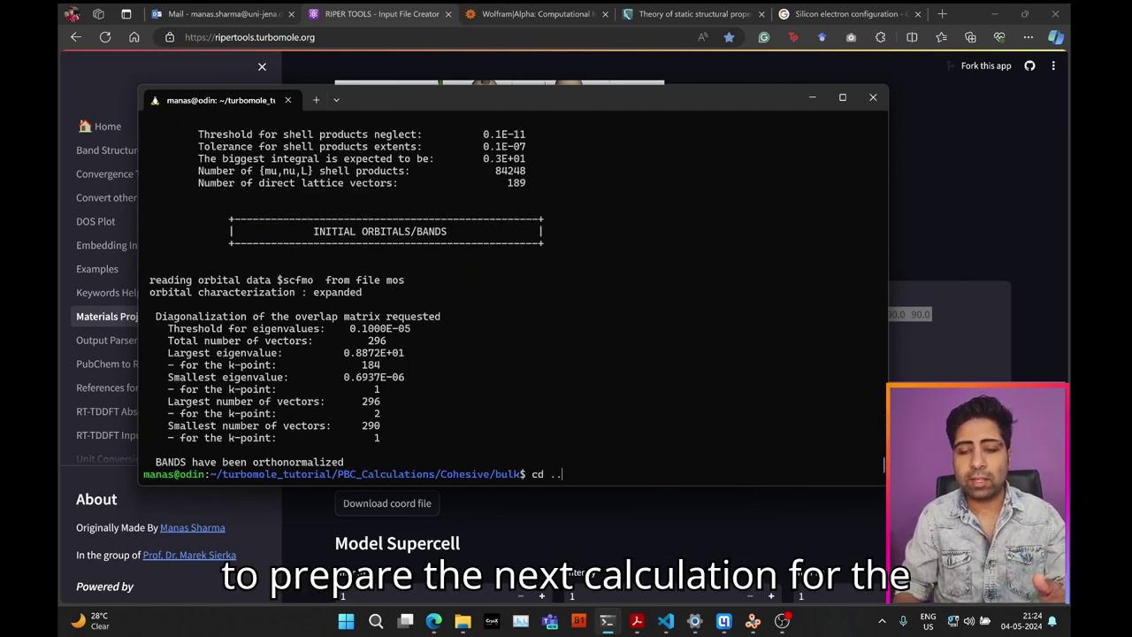
type("/atom/")
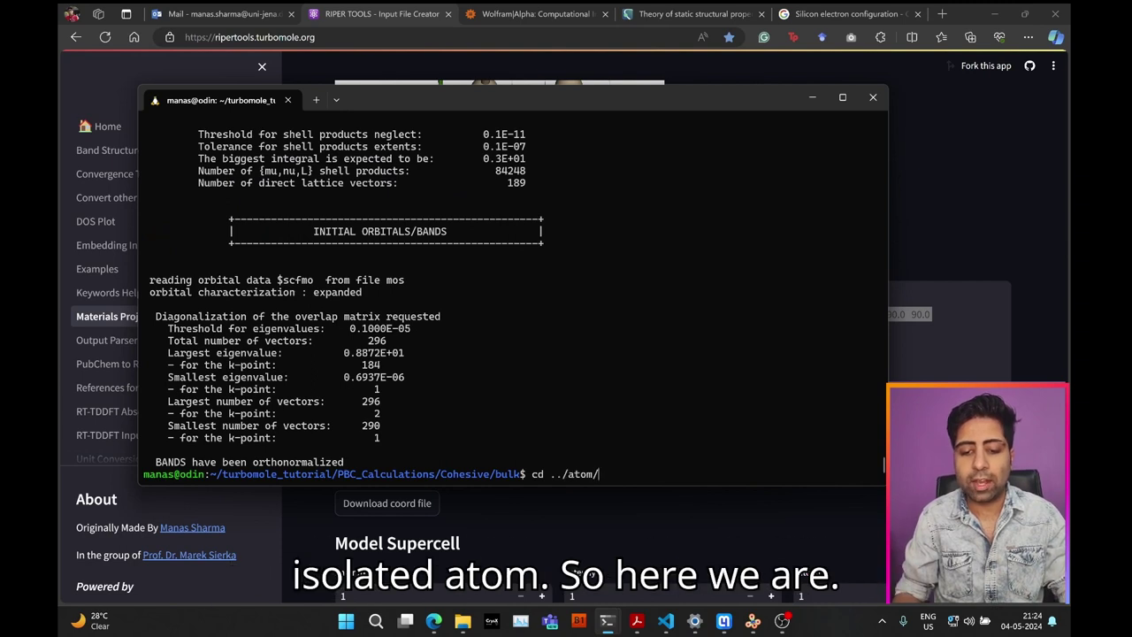
key("Return")
type("ls")
key("Return")
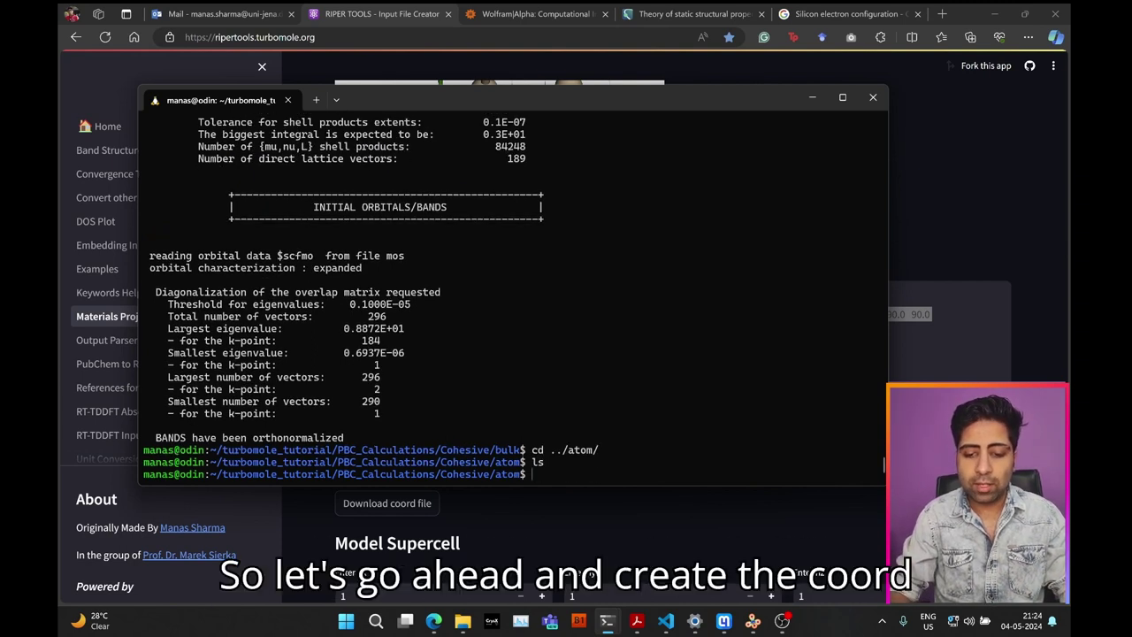
Create a coord file in nano with '$coord', '0.0 0.0 0.0 si', '$end', save it, and confirm it exists.
type("nano coord")
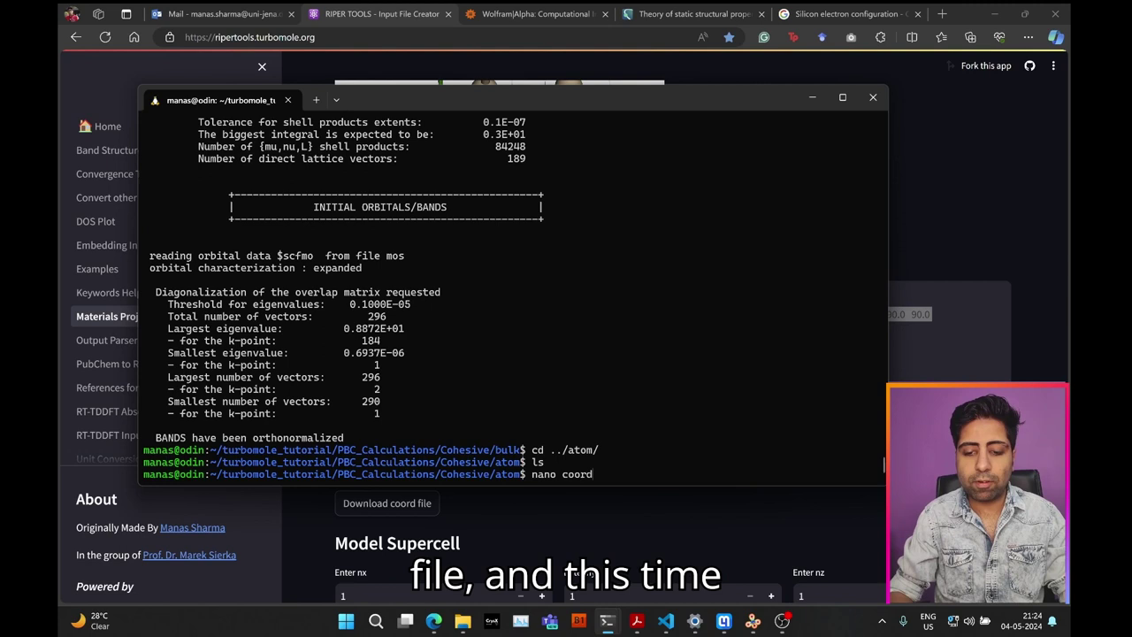
key("Return")
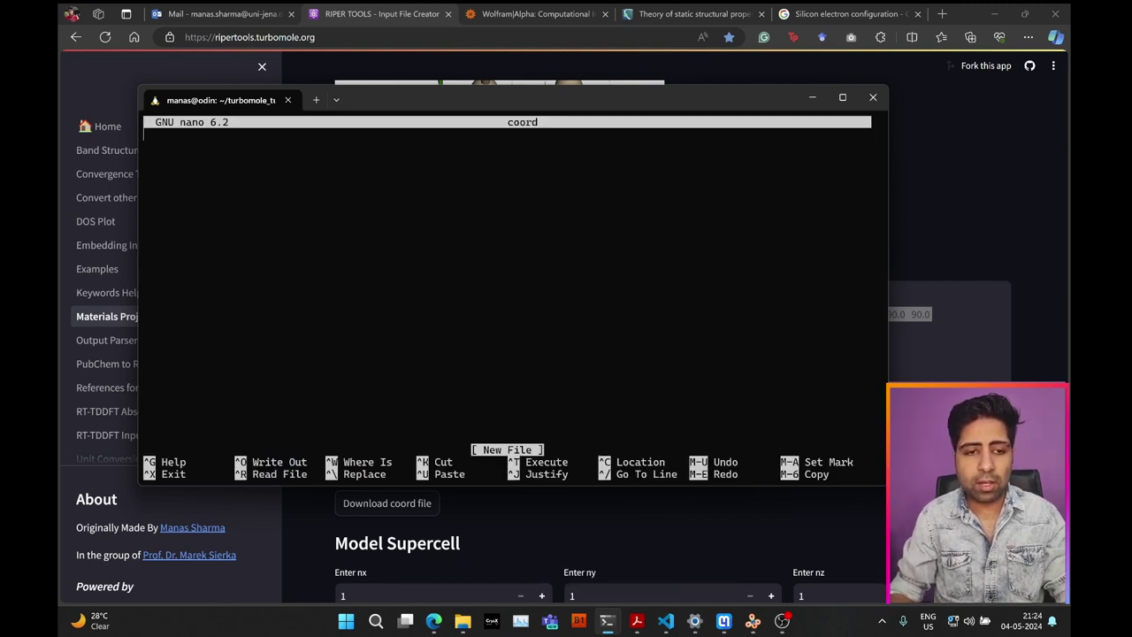
type("$")
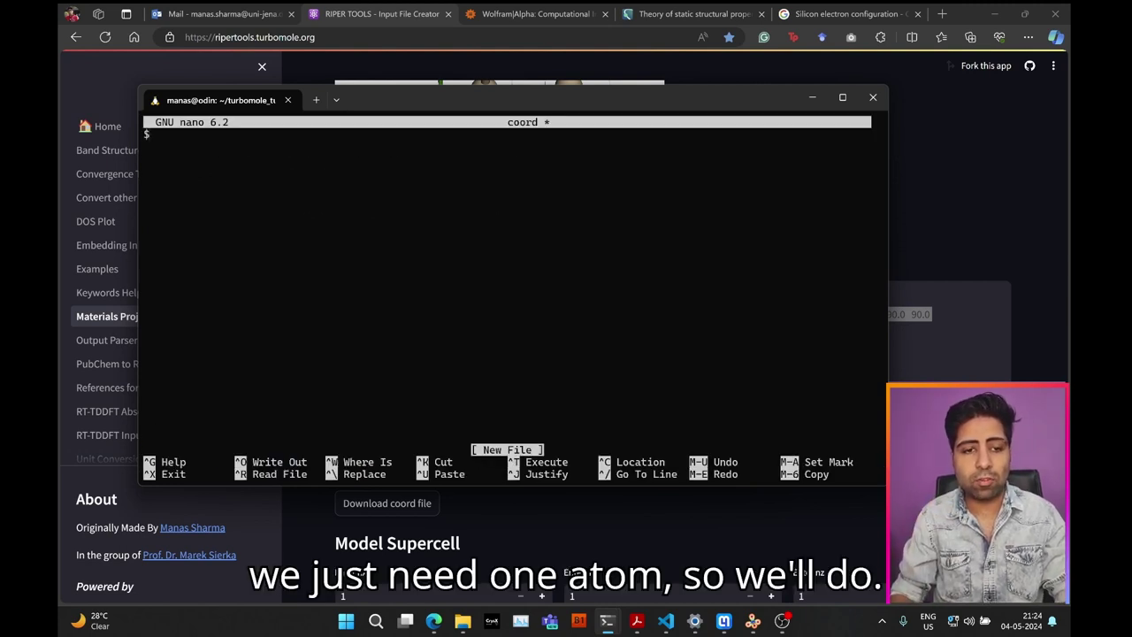
type("coord")
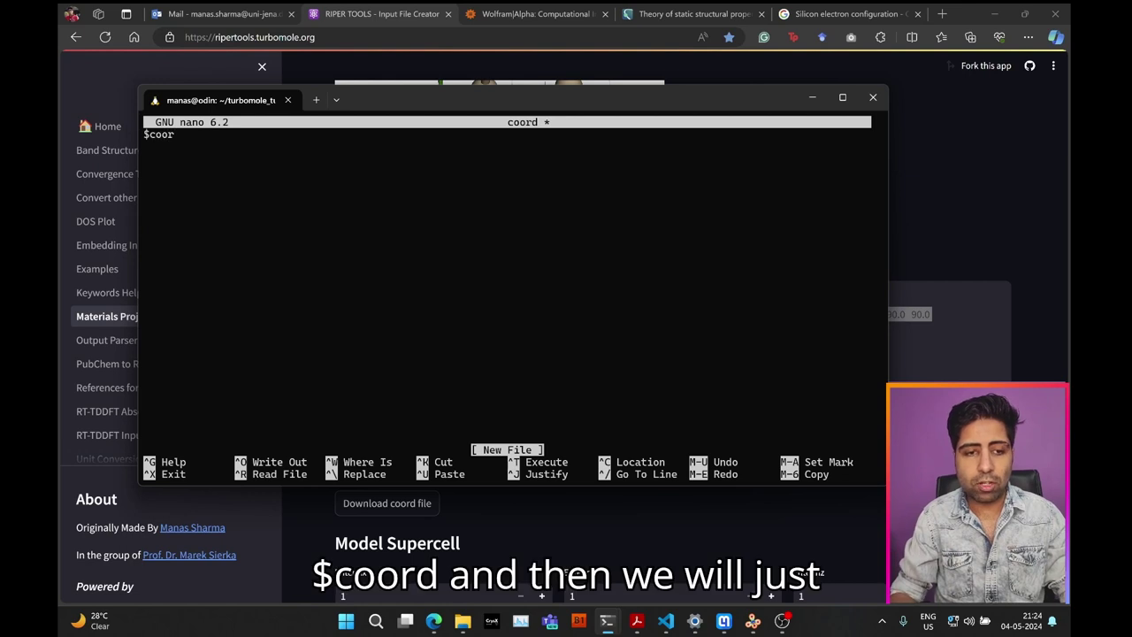
key("Return")
type("0.0")
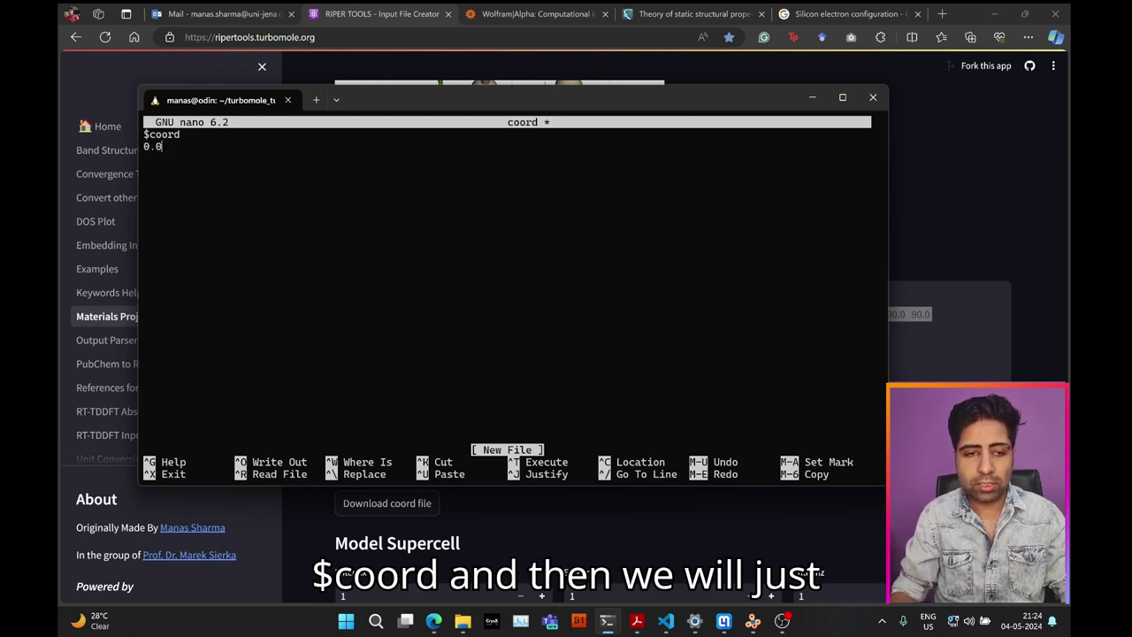
type(" 0.0 0.0")
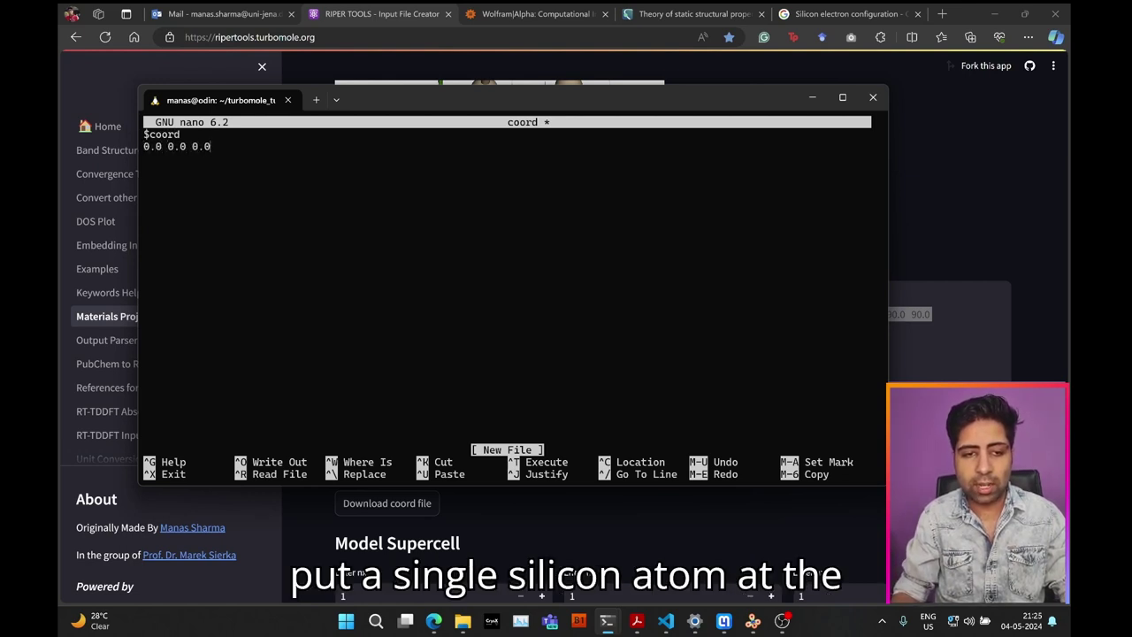
type(" si")
key("Return")
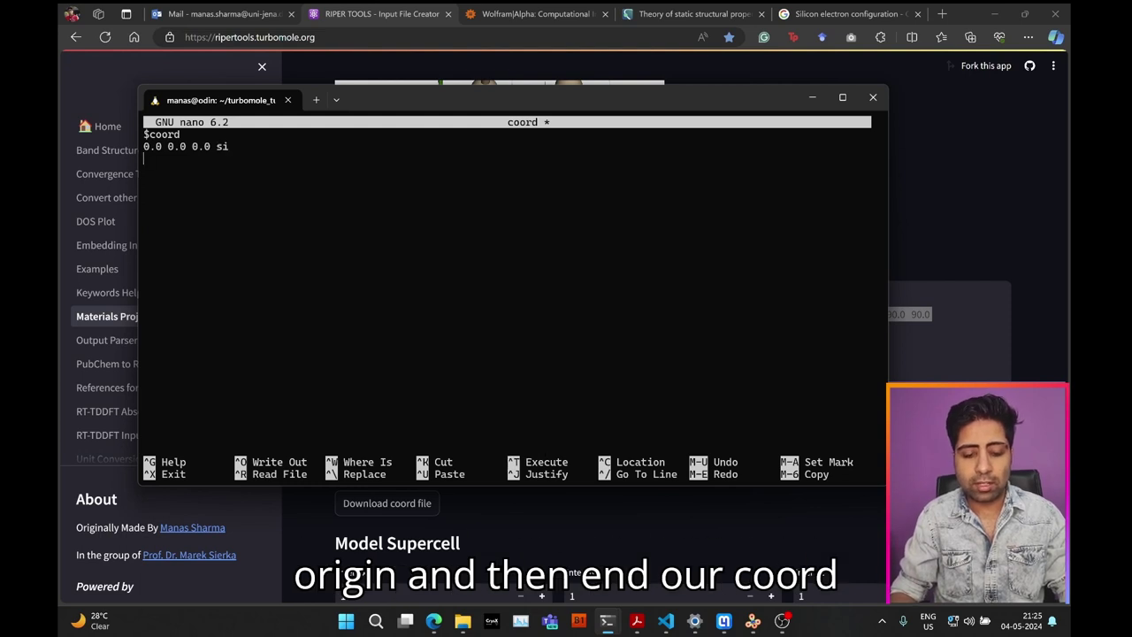
type("$end")
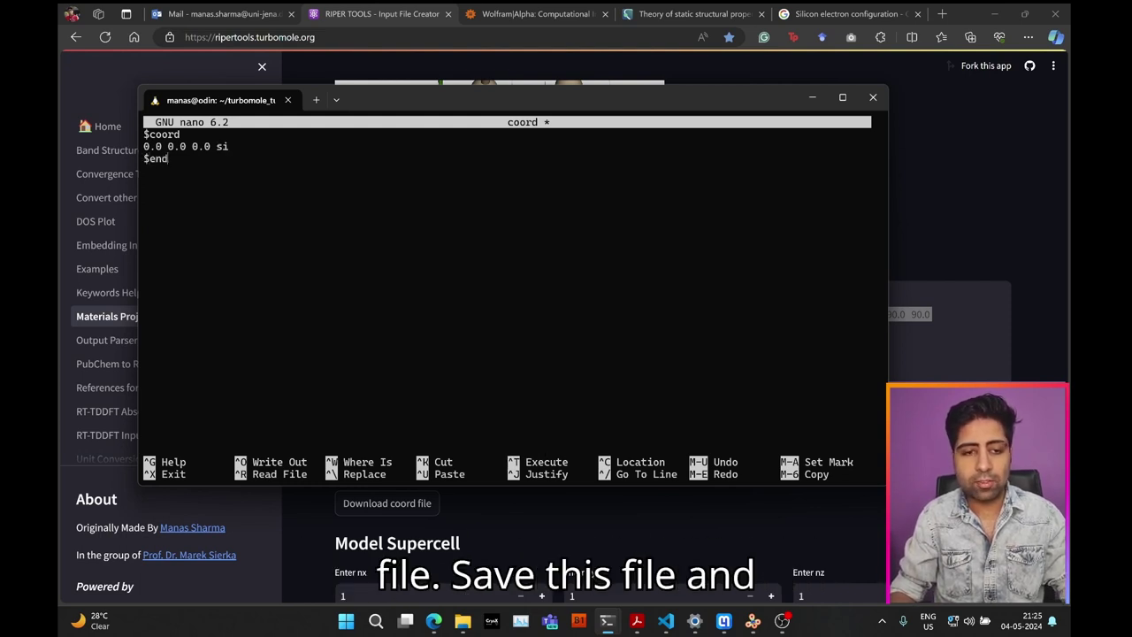
key("ctrl+s")
key("ctrl+x")
type("ls")
key("Return")
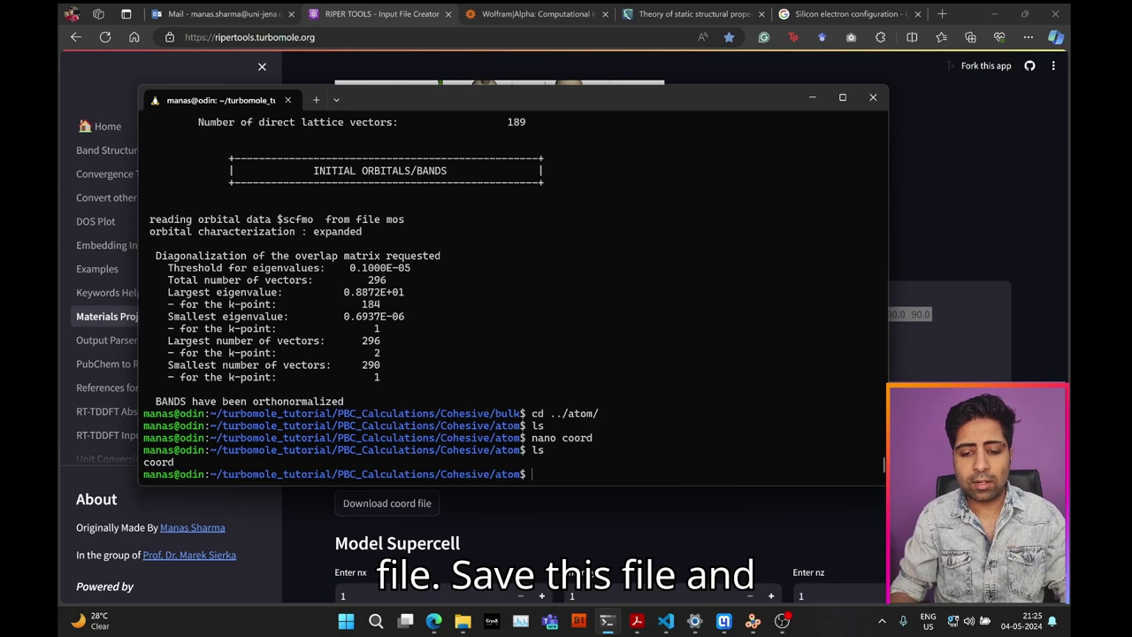
Start define, skip the title prompt, and load the silicon atom with 'a coord'.
type("define")
key("Return")
key("Return")
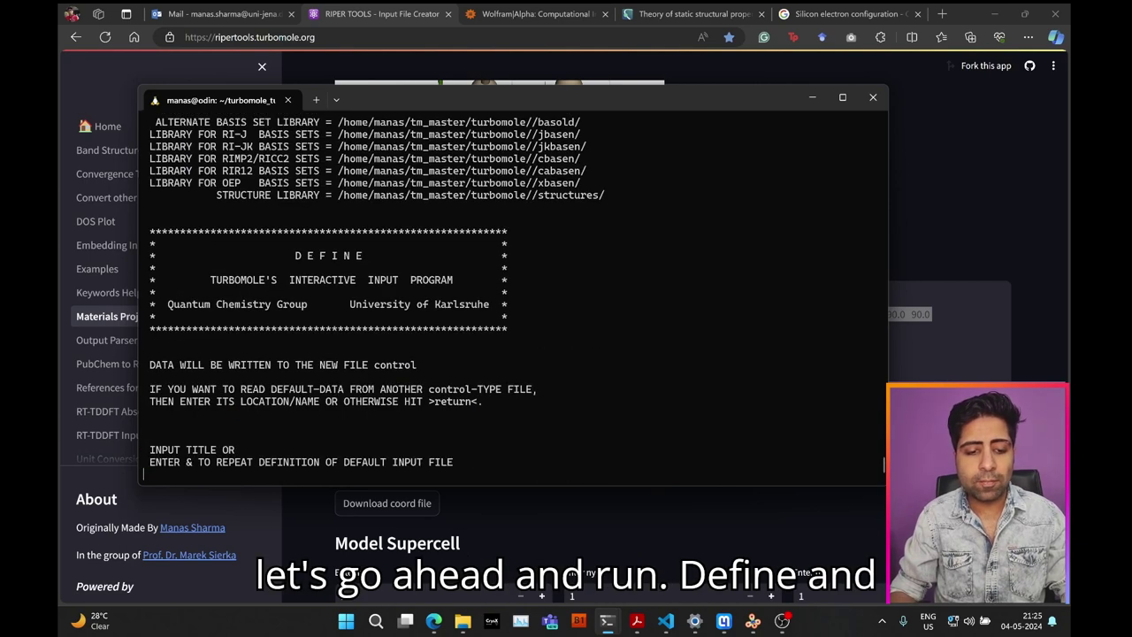
key("Return")
type("ac")
key("BackSpace")
type("coord")
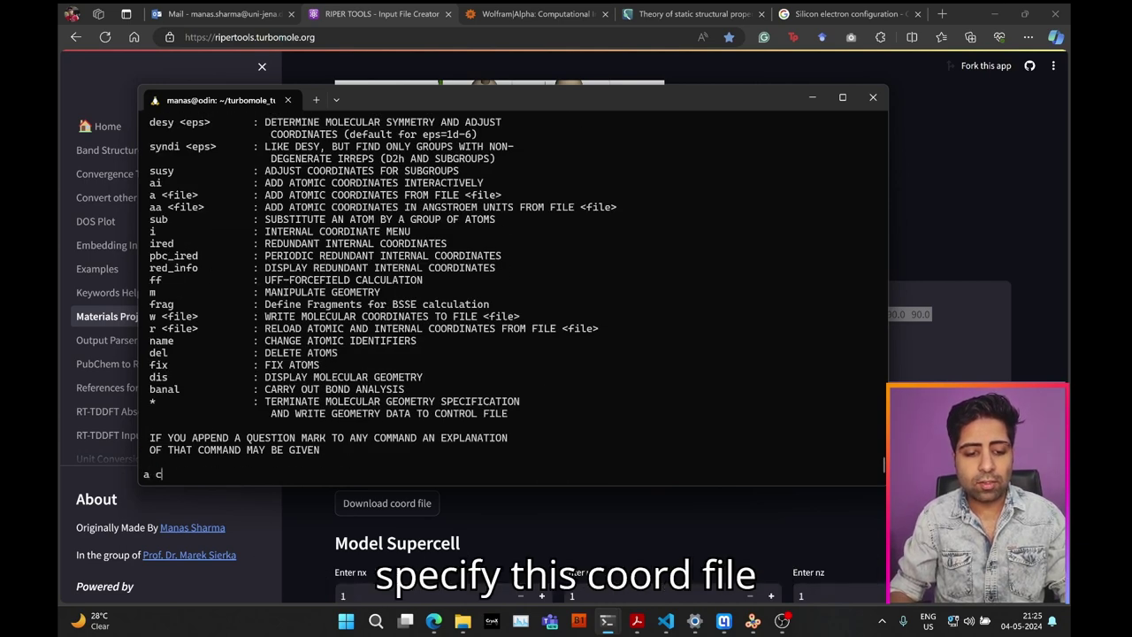
key("Return")
type("a coord")
key("Return")
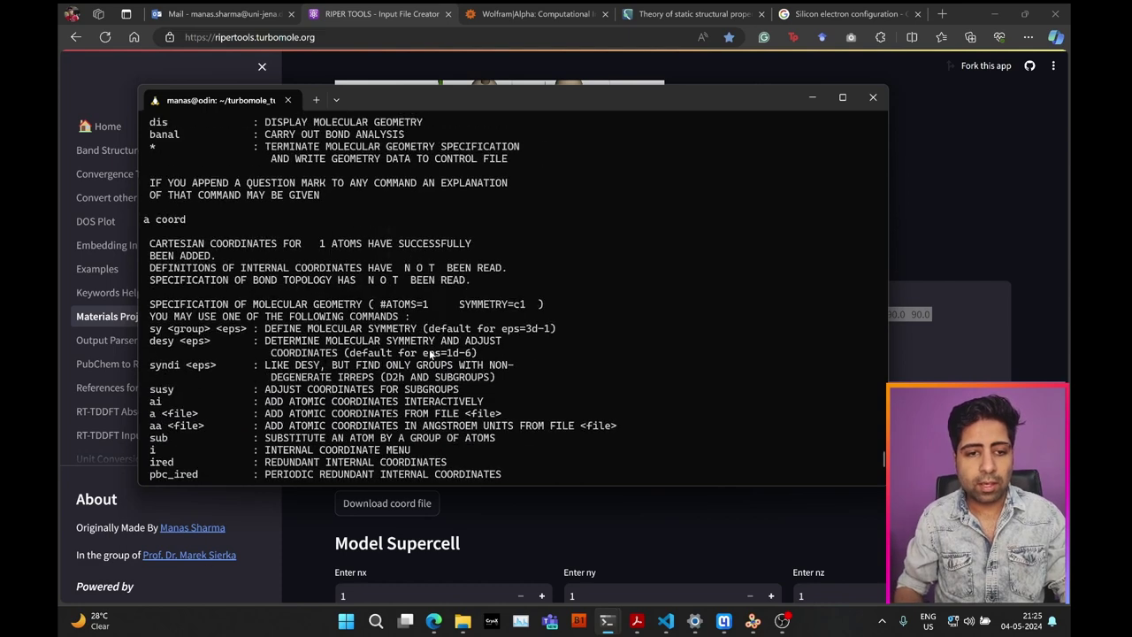
Display the loaded Si geometry with disc and finish the geometry menu.
type("disc")
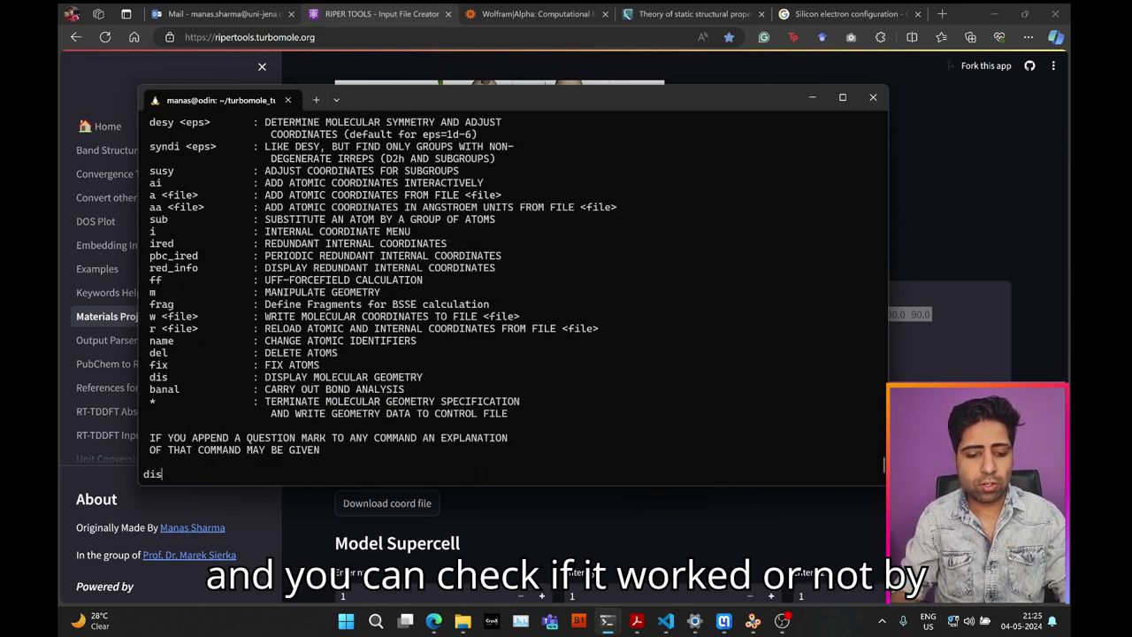
key("Return")
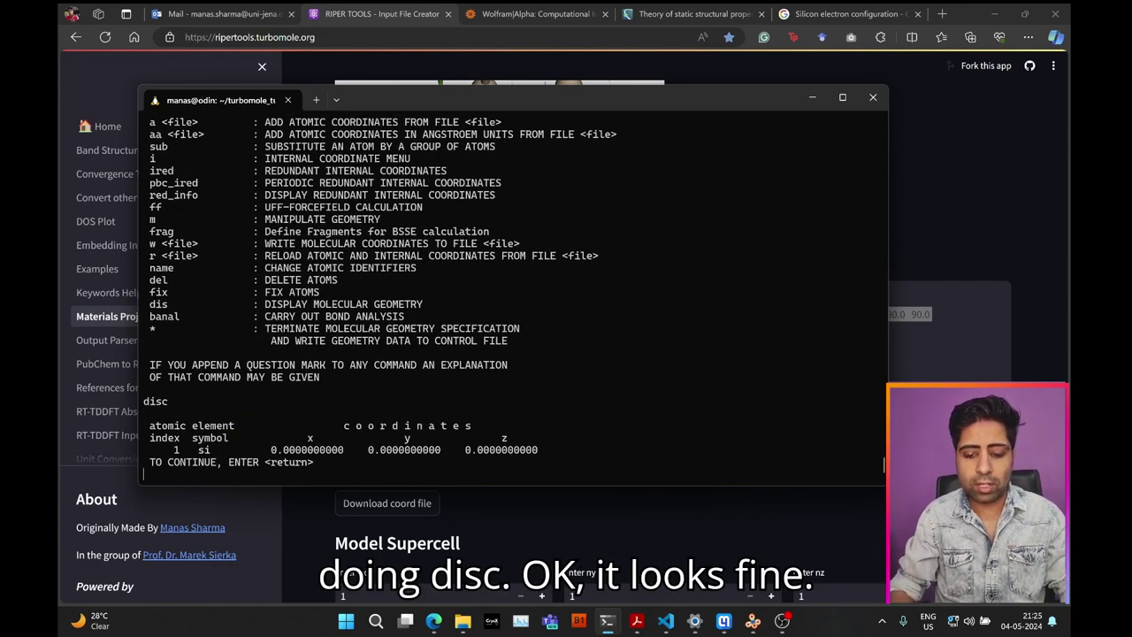
key("Return")
type("*")
key("Return")
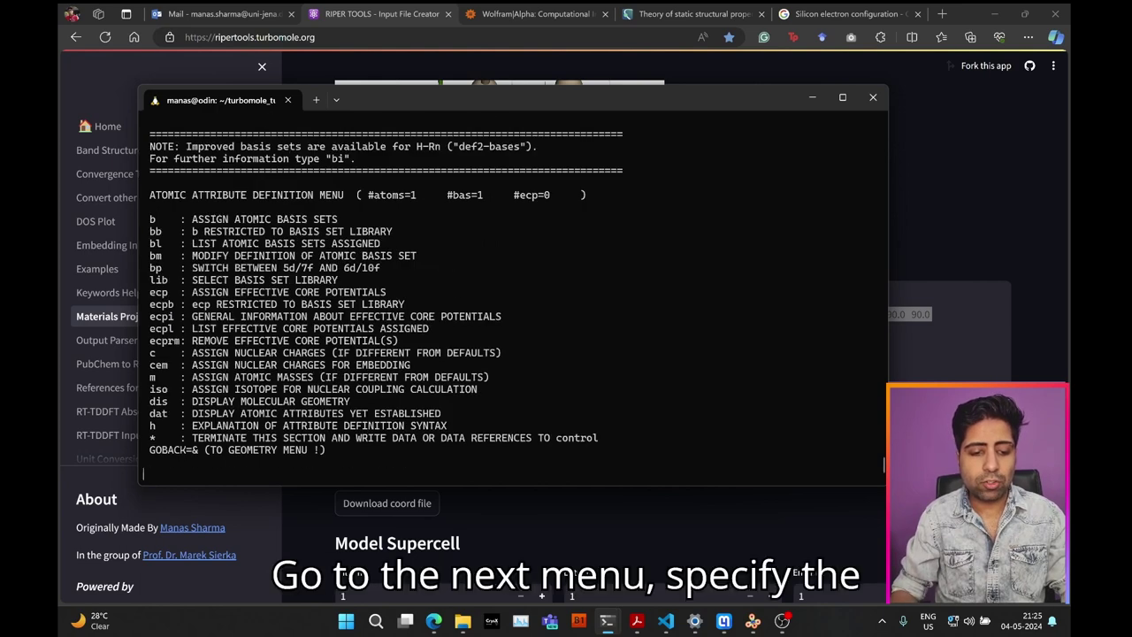
Assign the def2-TZVP basis to all atoms and finish the atomic attributes menu.
type("n")
key("BackSpace")
type("b al")
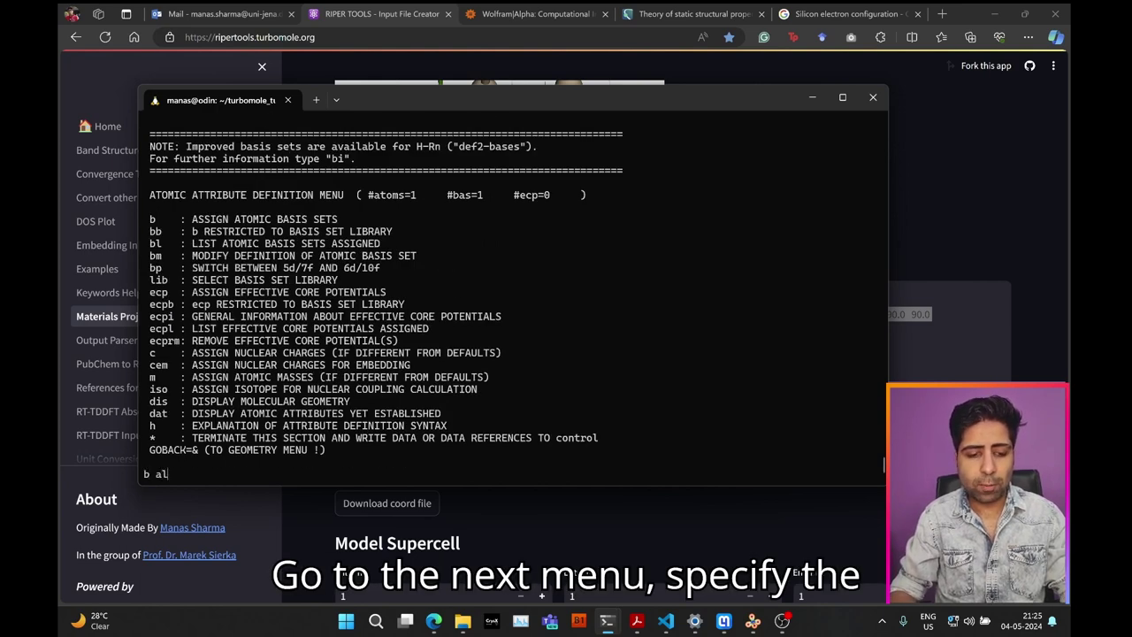
type("l def2-TZVP")
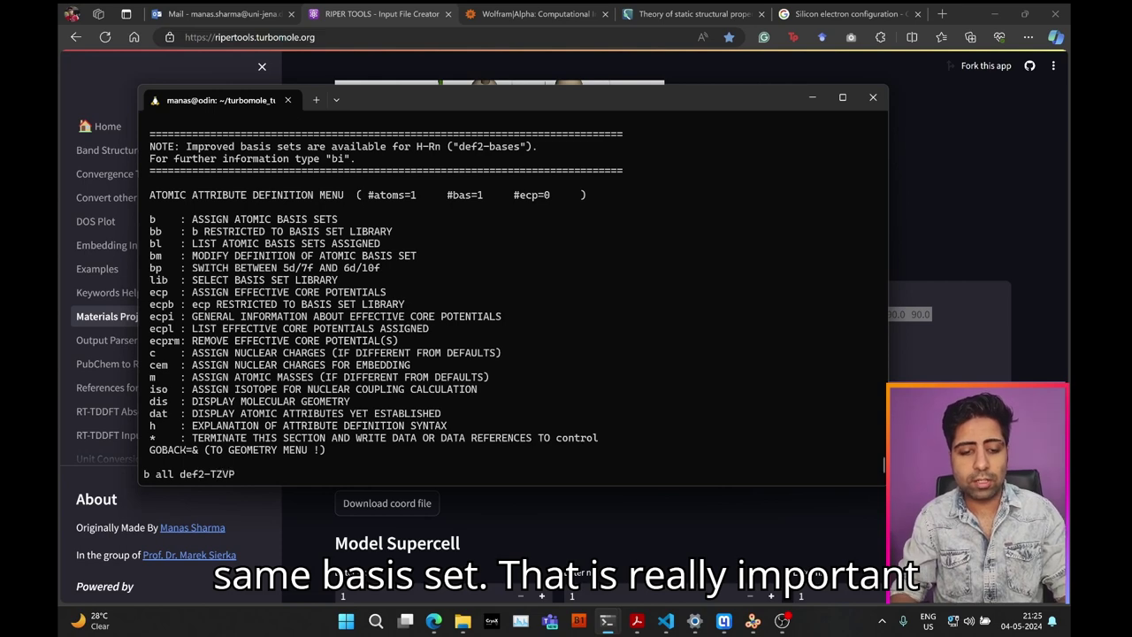
key("Return")
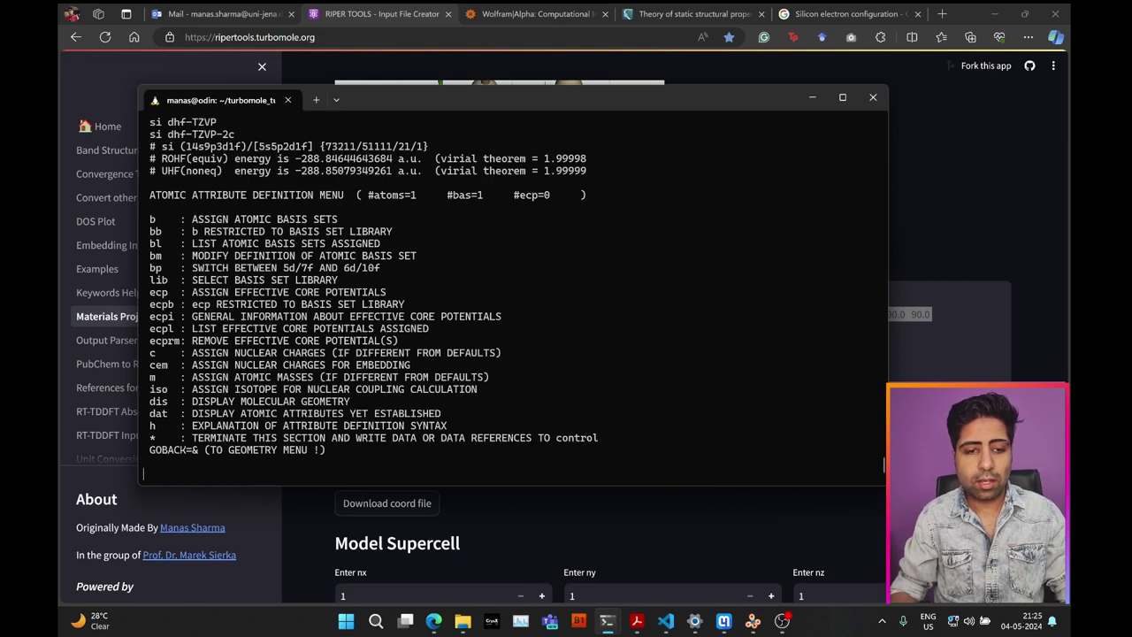
type("*")
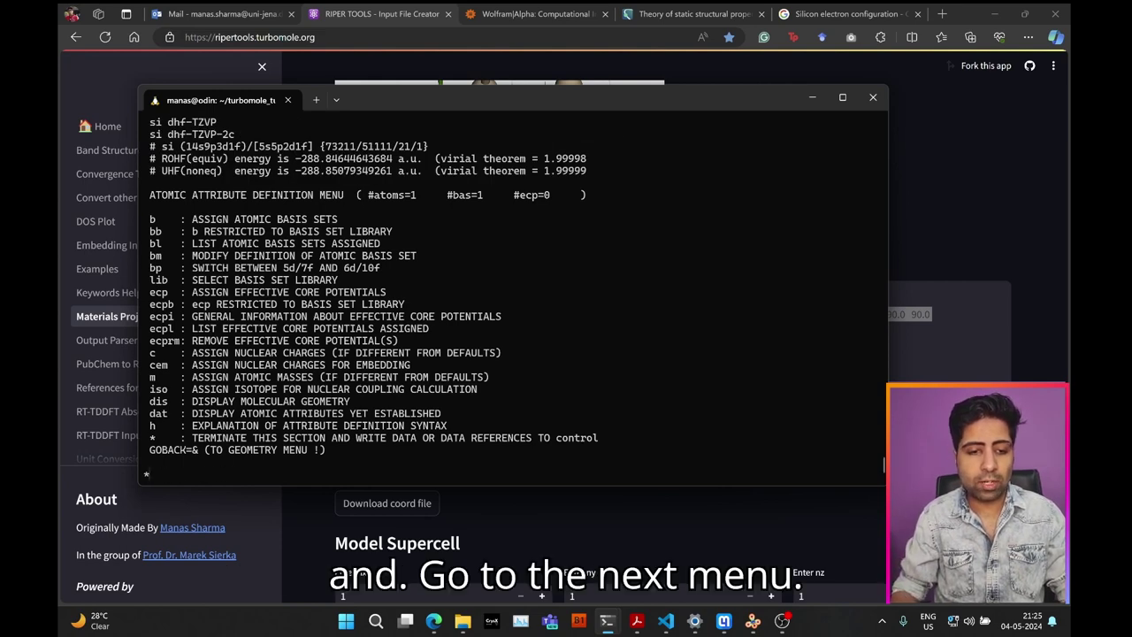
key("Return")
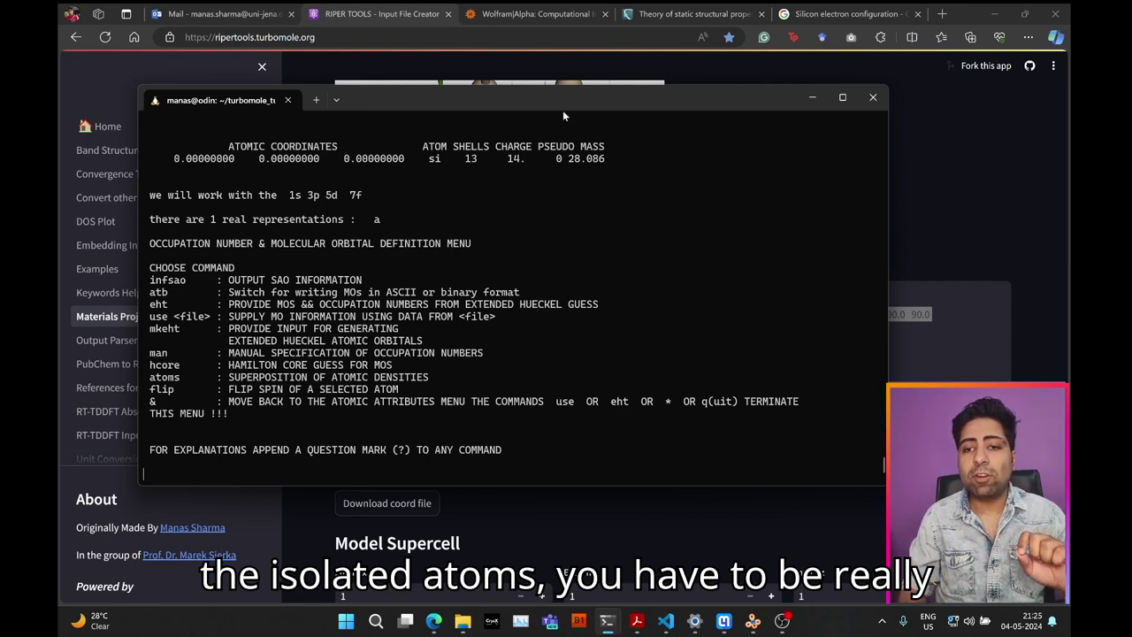
Check silicon's configuration [Ne] 3s² 3p² on Google, highlighting 3p², then return to define.
left_click(840, 13)
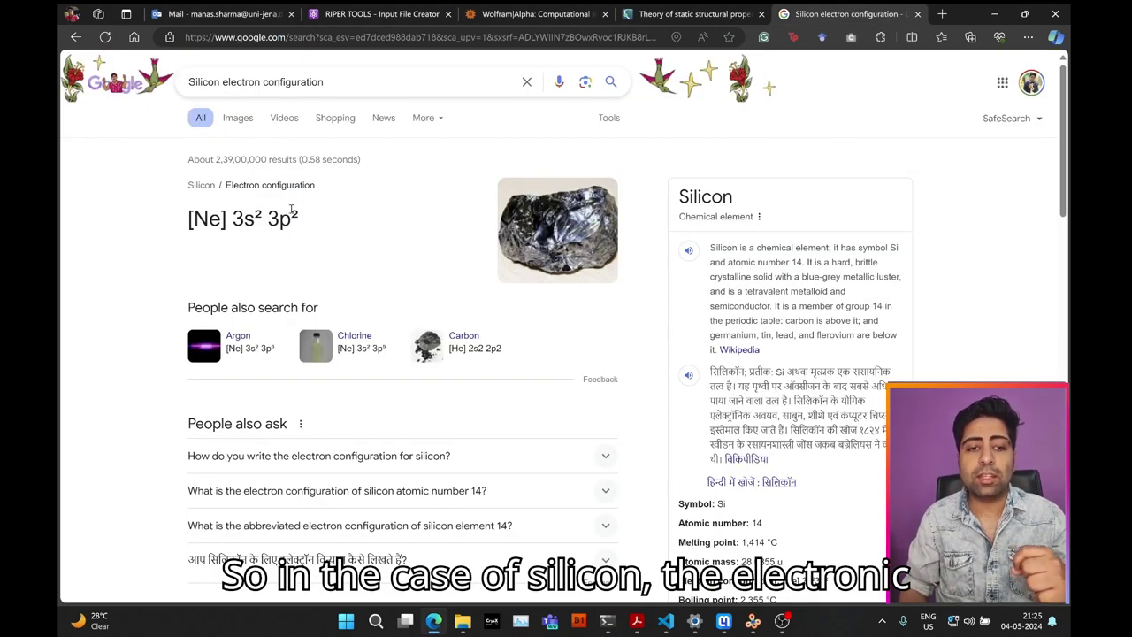
left_click_drag(268, 220, 300, 226)
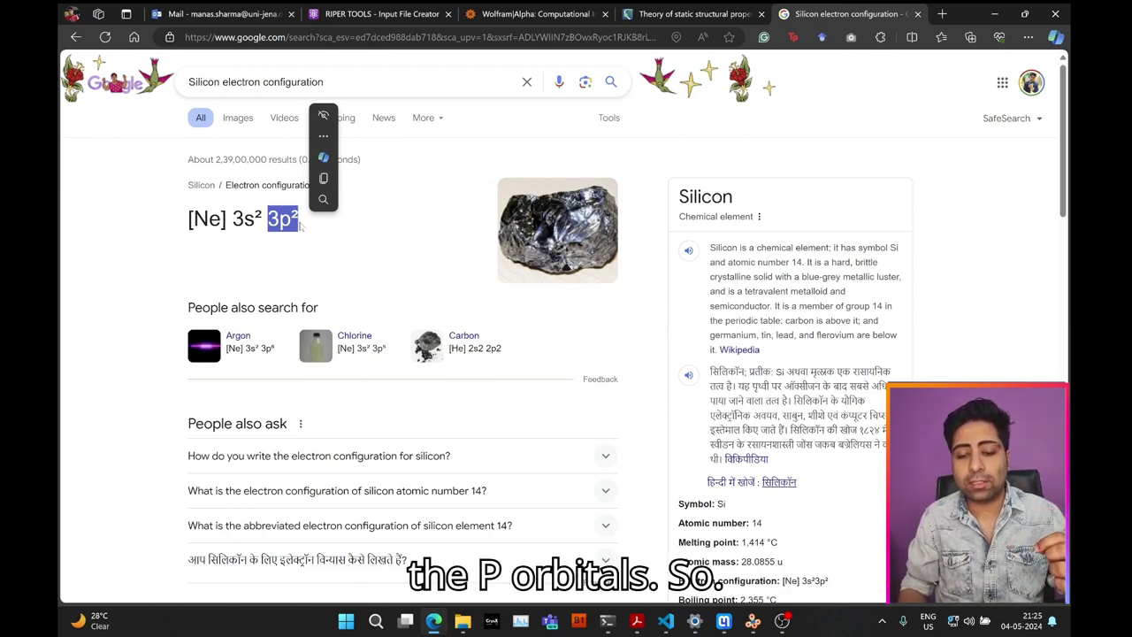
mouse_move(607, 621)
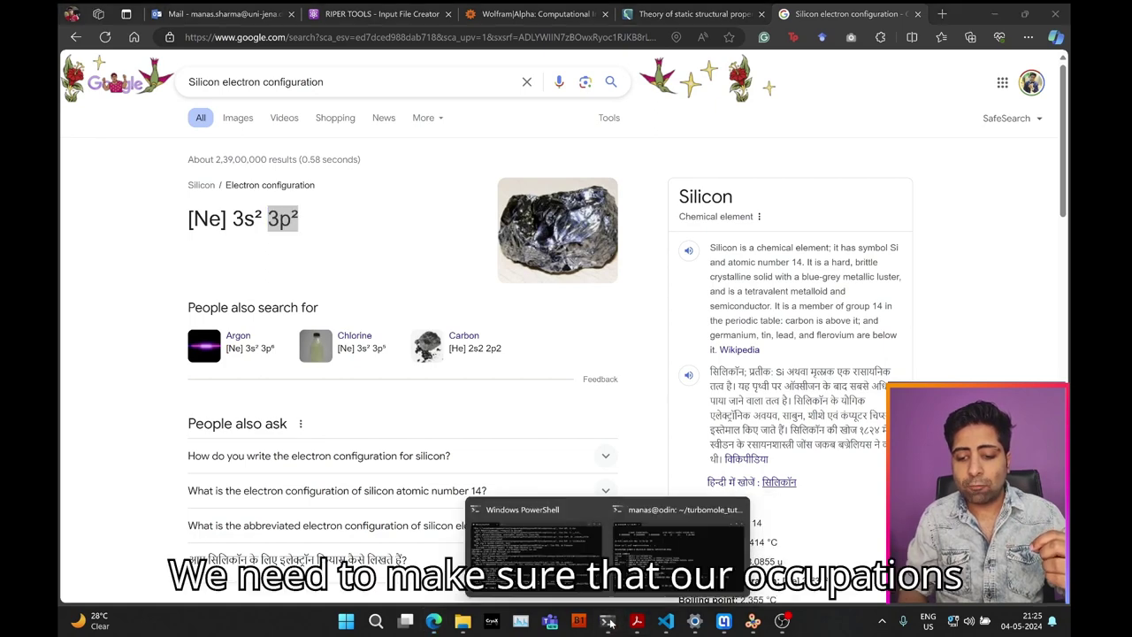
left_click(708, 549)
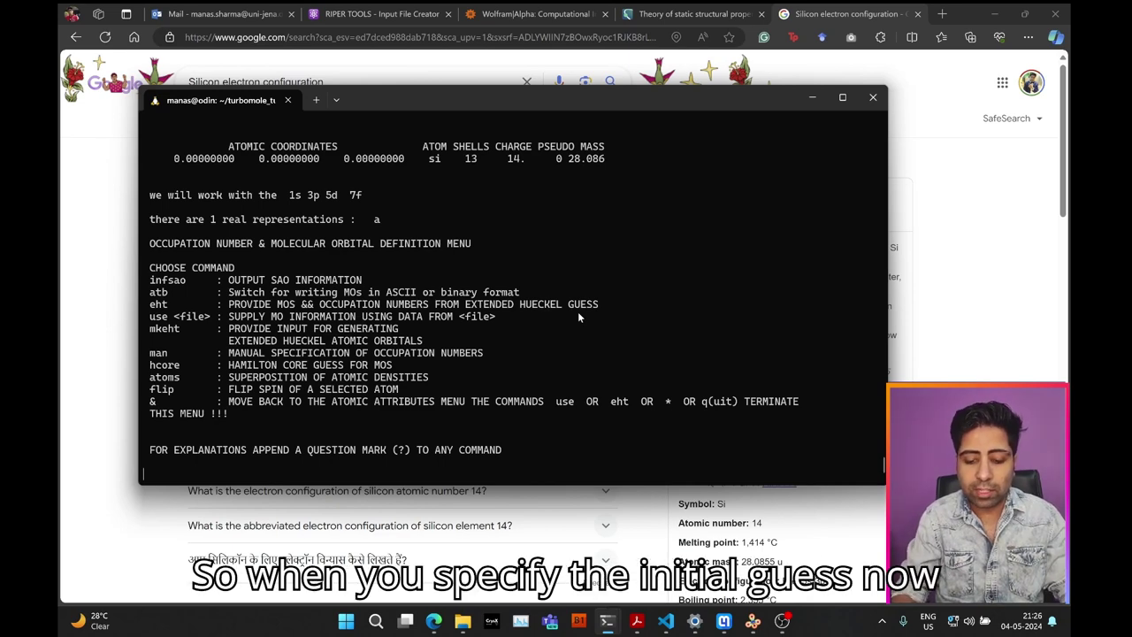
Request an extended Hückel start guess with default parameters and atomic charge 0.
type("eht")
key("Return")
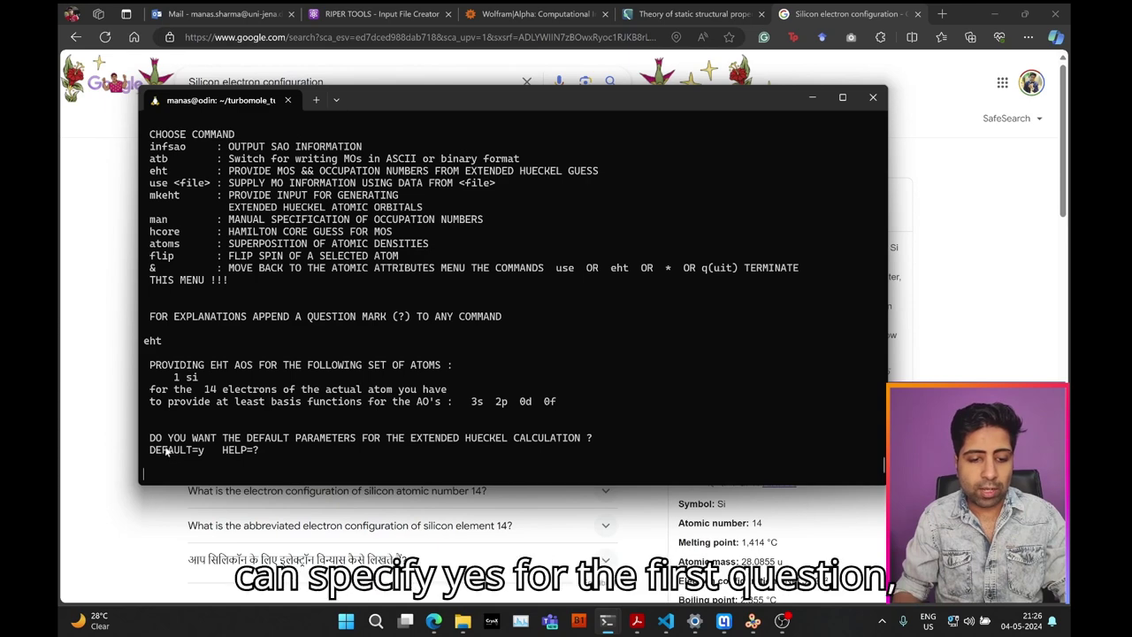
type("y")
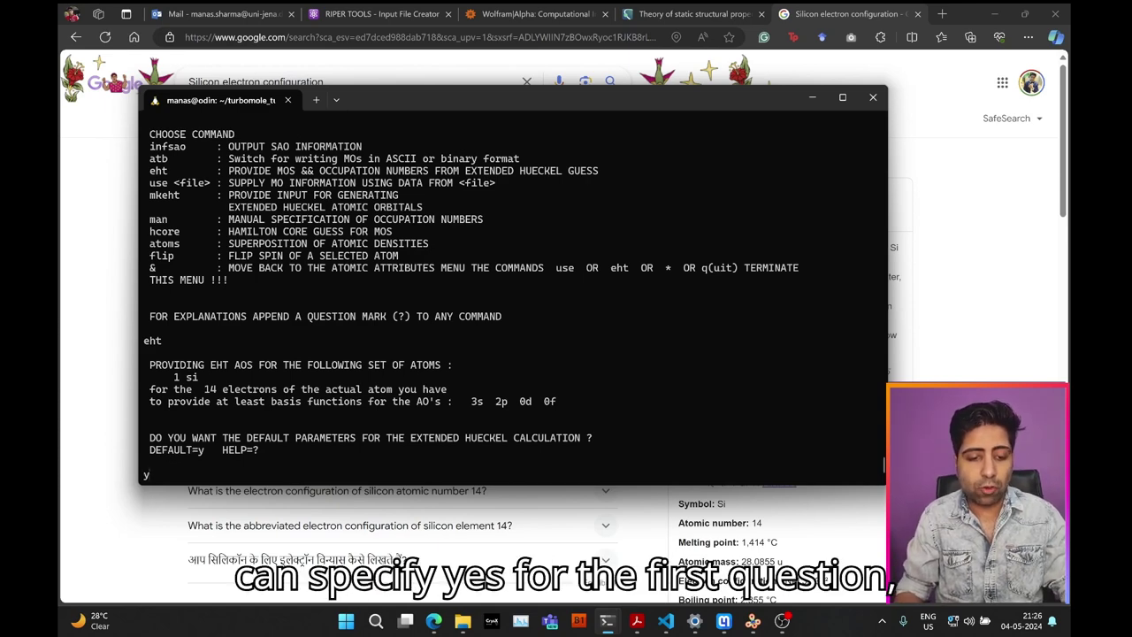
key("Return")
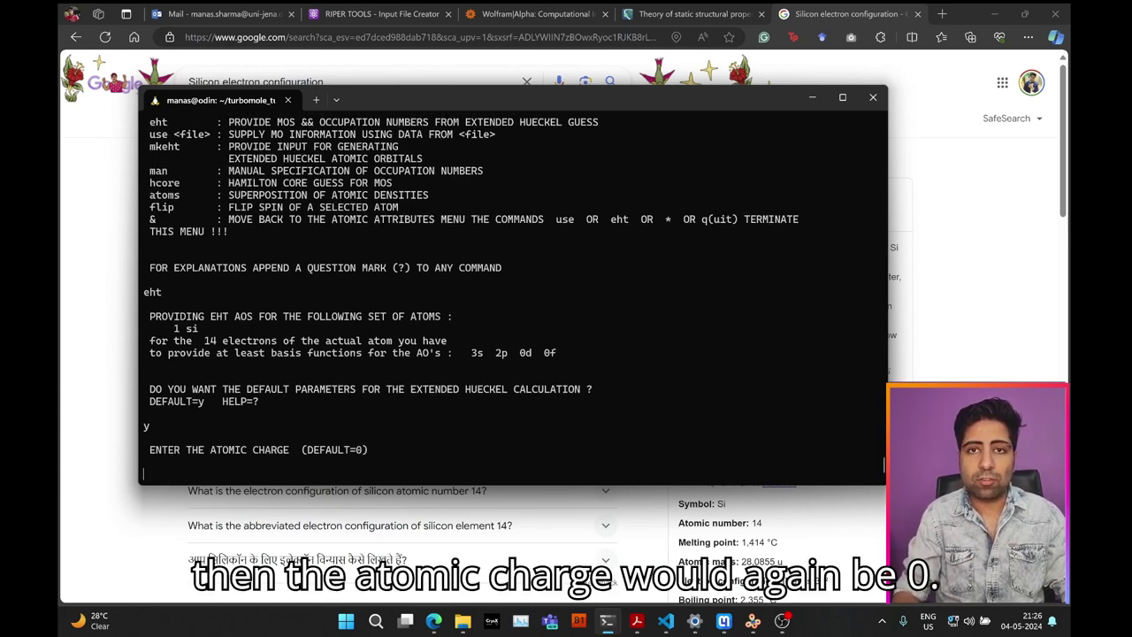
type("0")
key("Return")
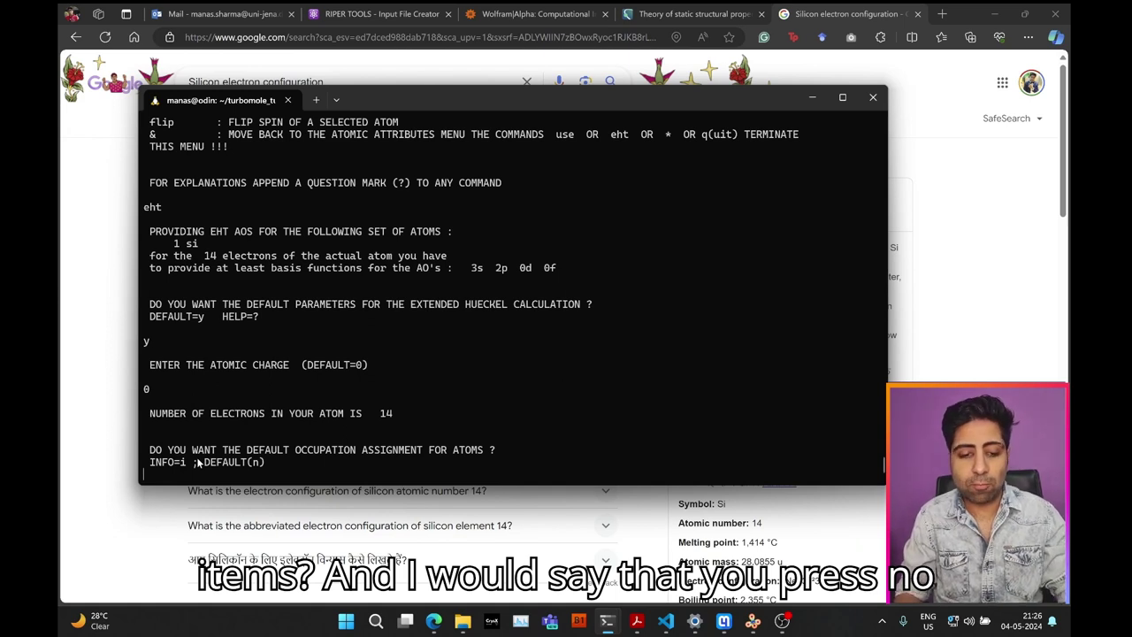
Review the triplet occupation with singly occupied orbitals 7 and 8 and accept it.
type("n")
key("Return")
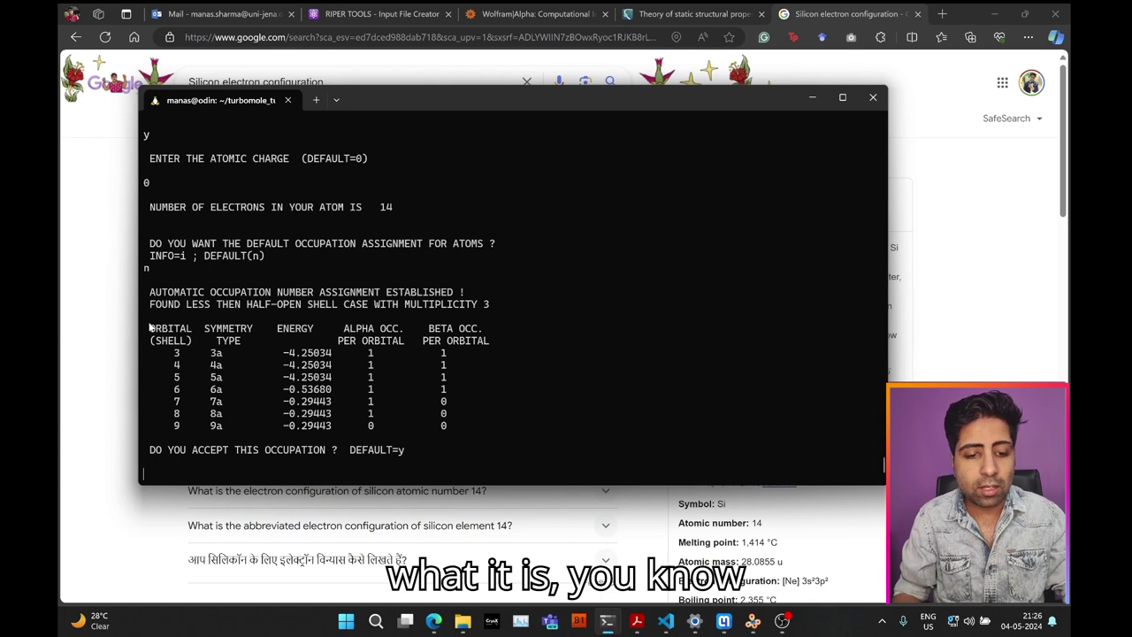
left_click_drag(149, 327, 473, 425)
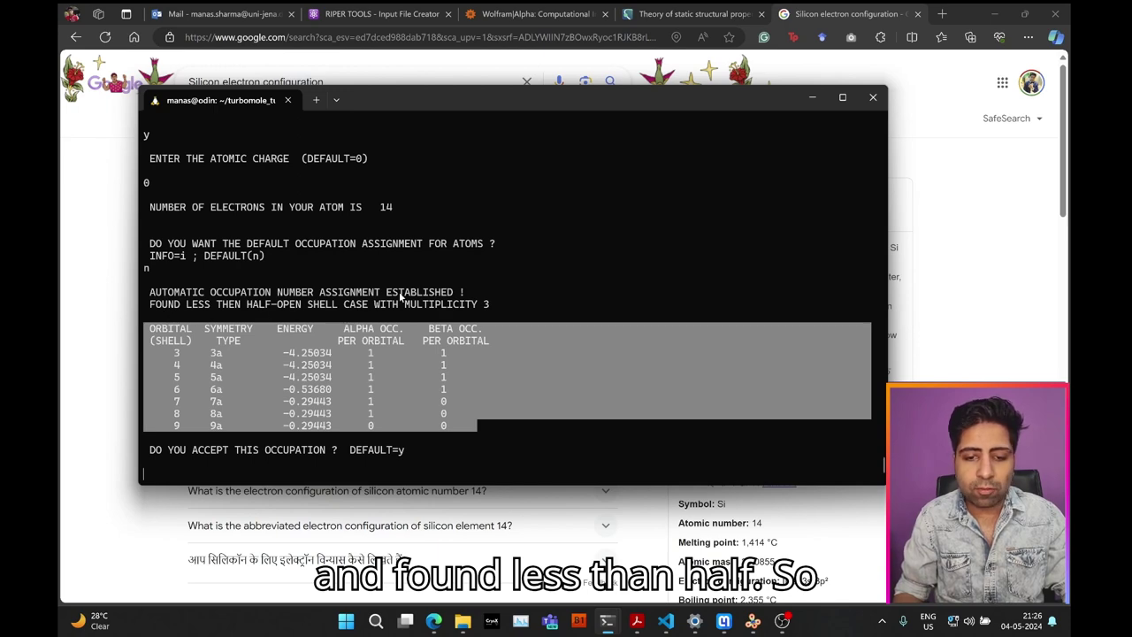
left_click_drag(412, 303, 507, 304)
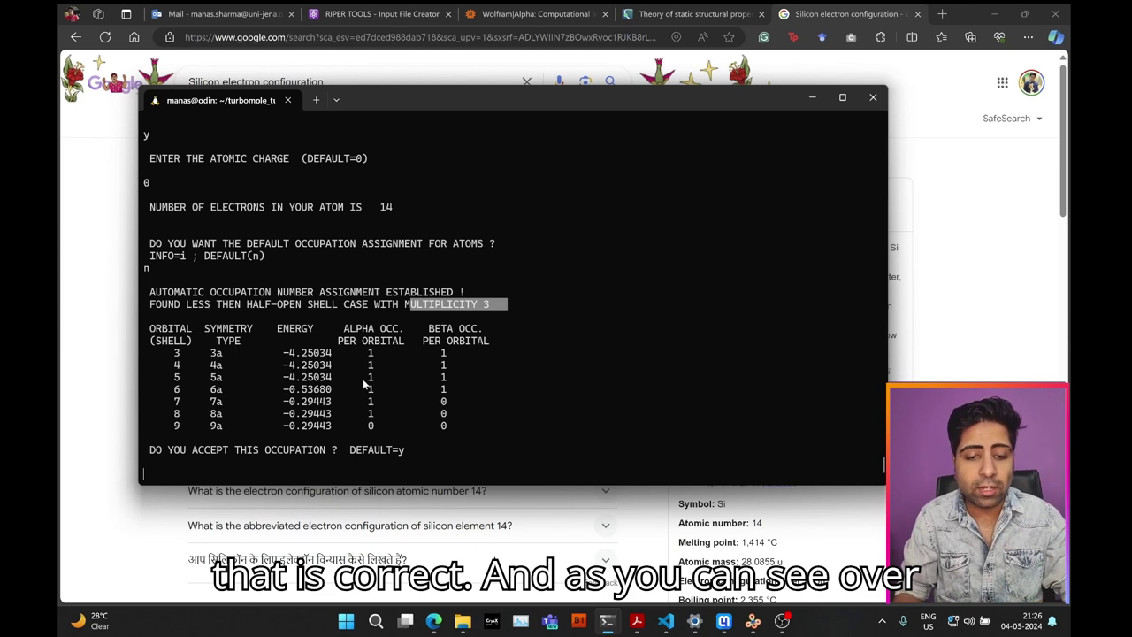
left_click_drag(459, 413, 346, 402)
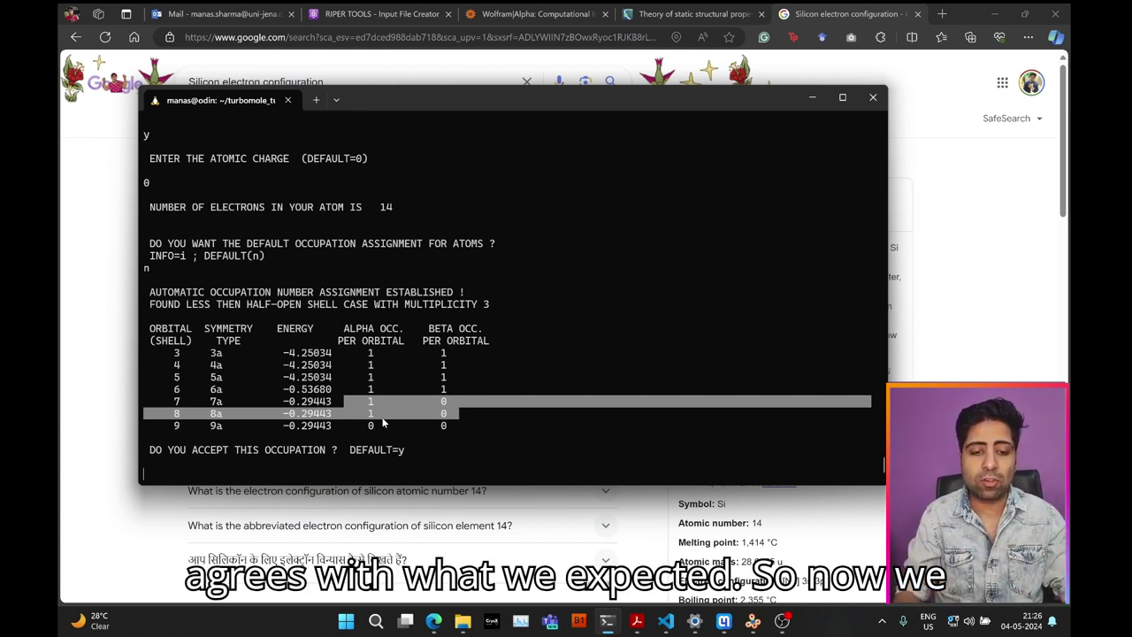
type("y")
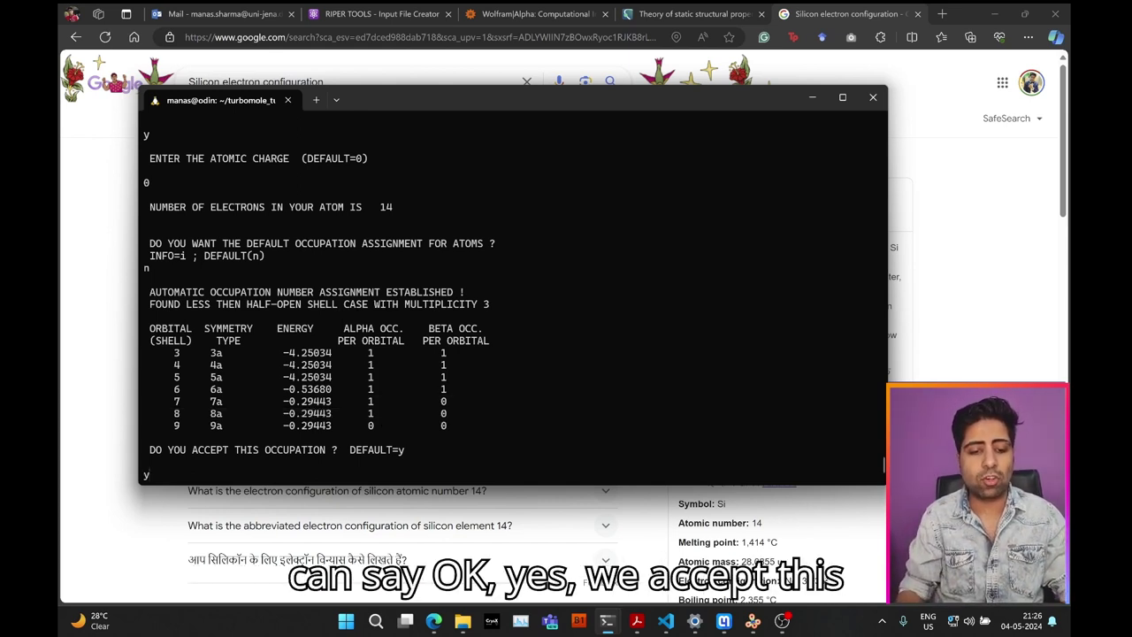
key("Return")
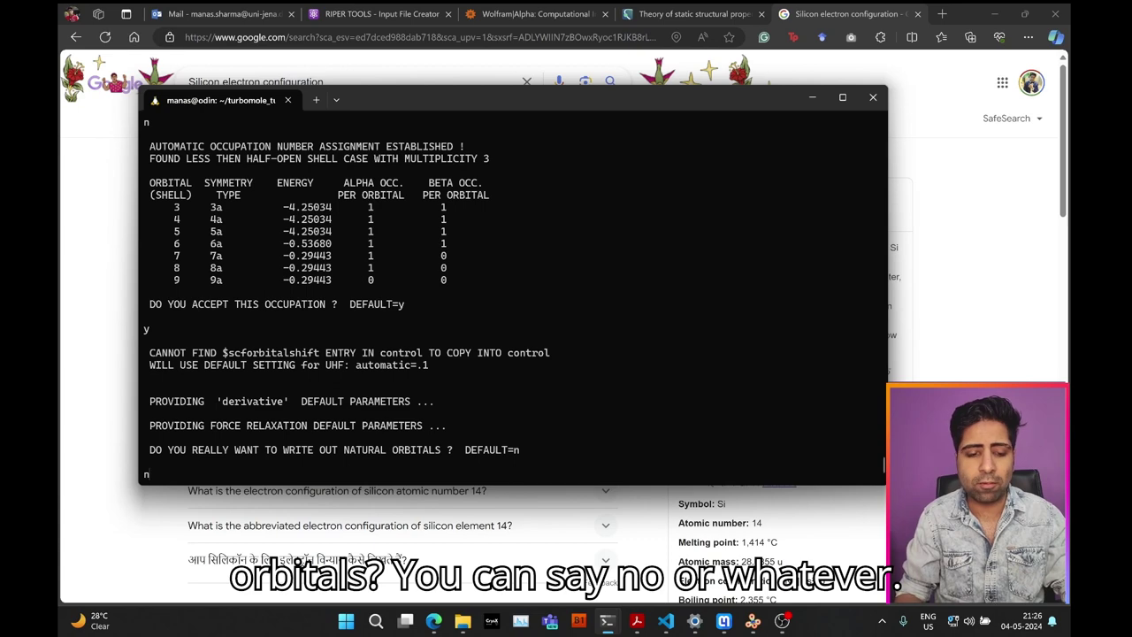
Decline natural orbitals and give all atoms the universal RI auxiliary basis.
type("n")
key("Return")
type("r")
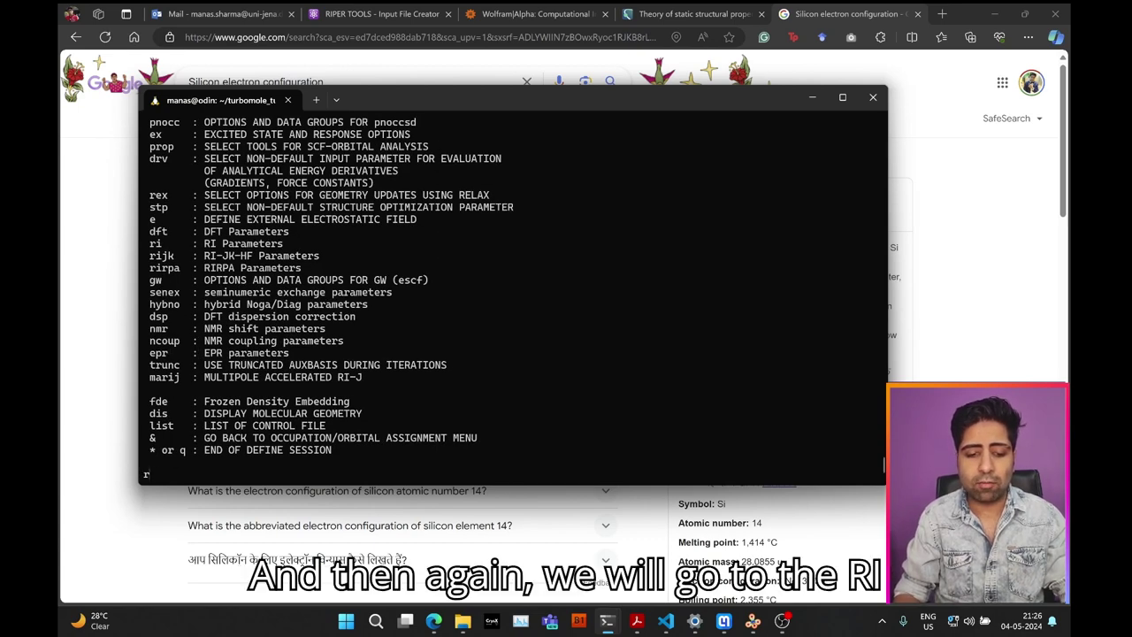
type("i")
key("Return")
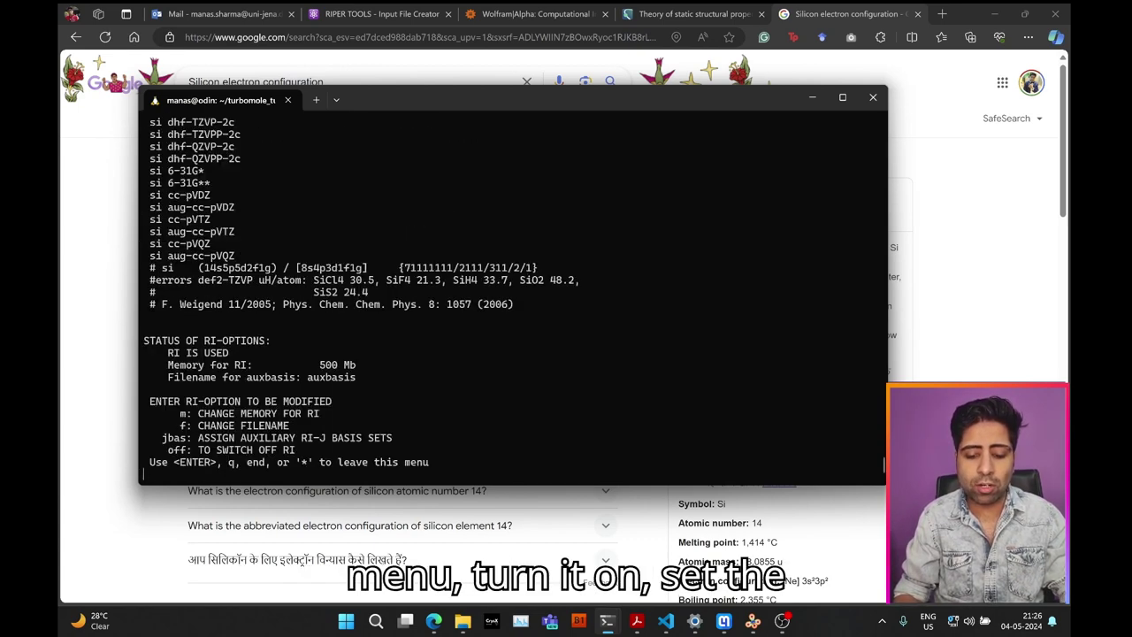
type("jbas")
key("Return")
type("b")
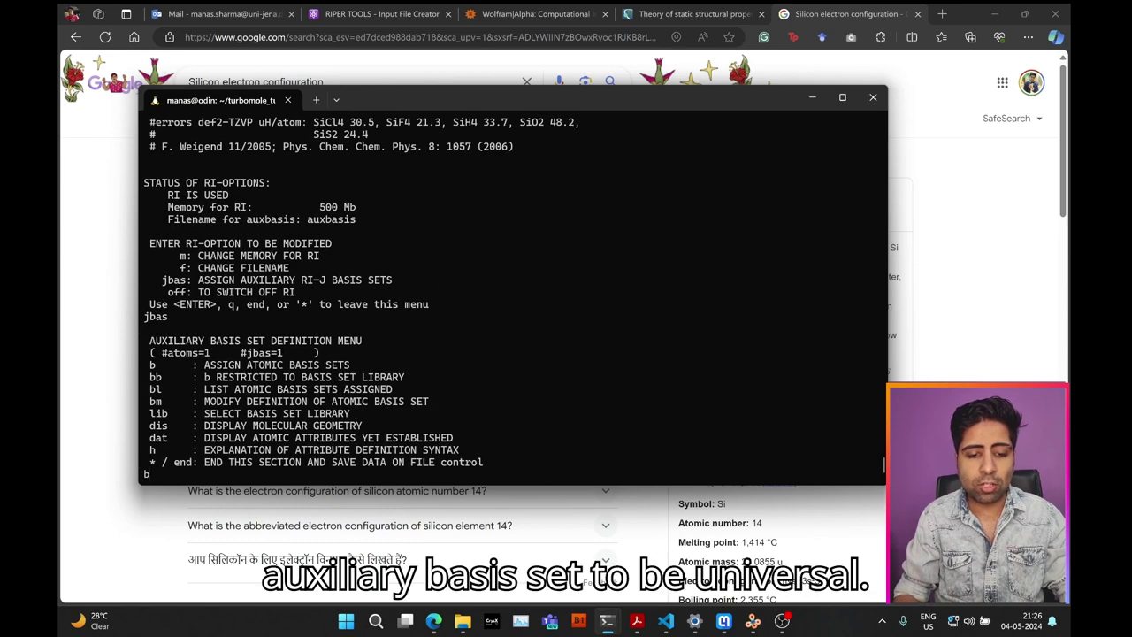
type(" all universal")
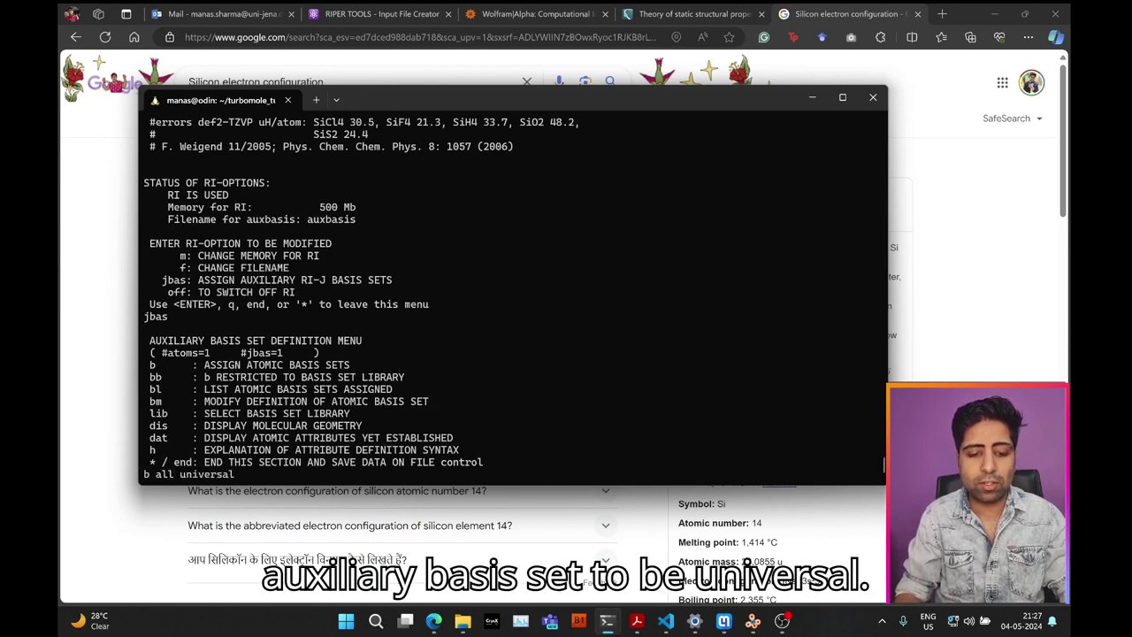
key("Return")
type("*")
key("Return")
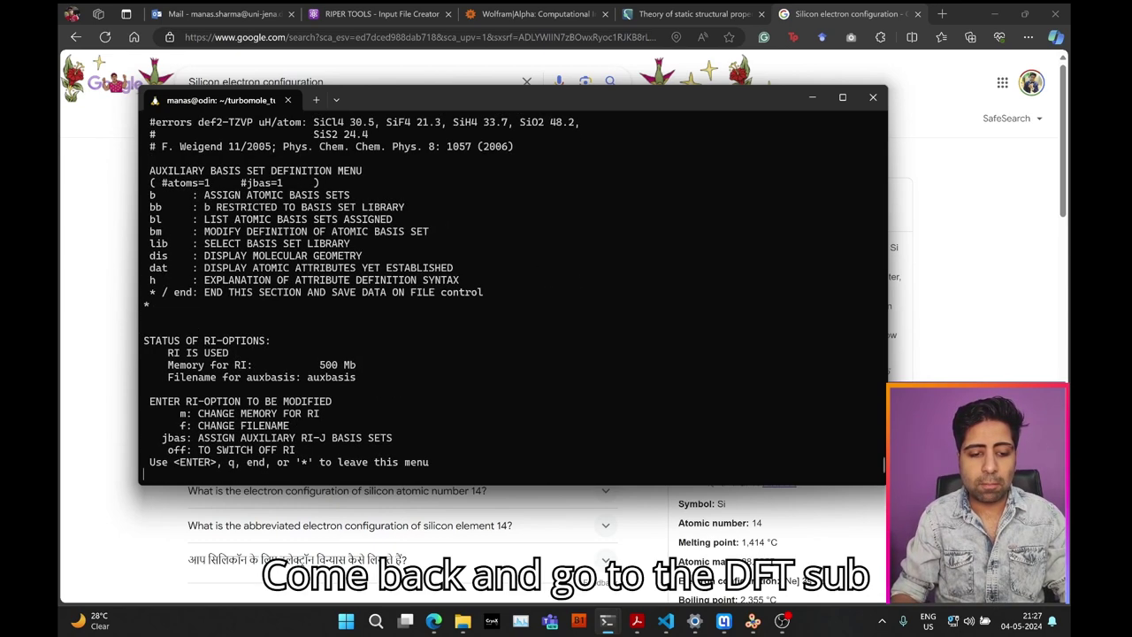
type("*")
key("Return")
Switch DFT on and set the functional to pbe.
type("dft")
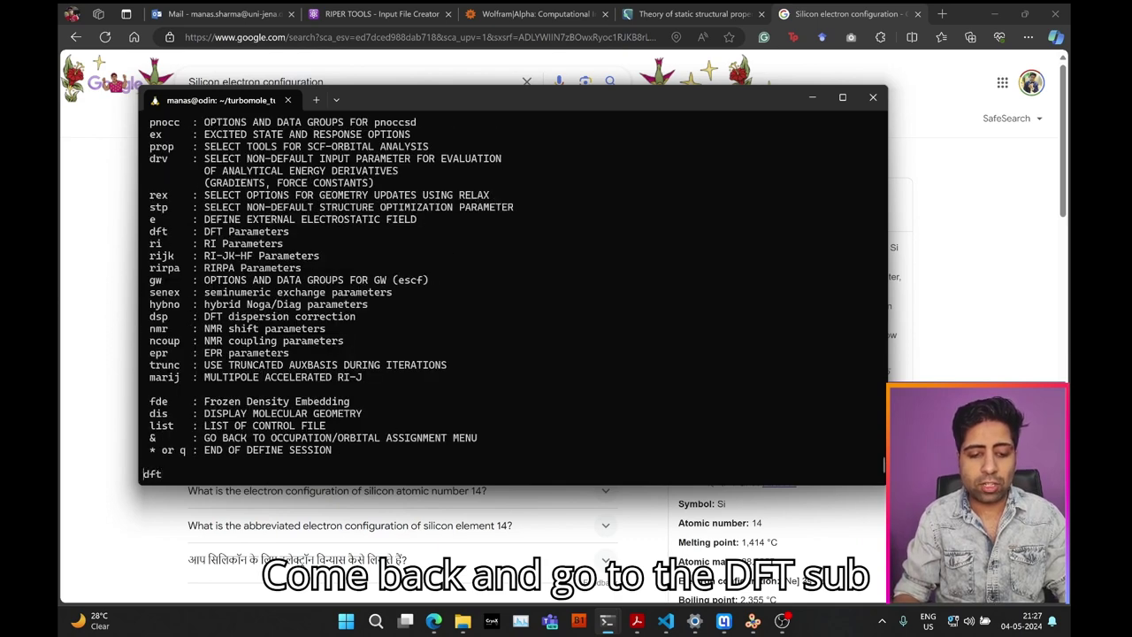
key("Return")
type("on")
key("Return")
type("func pbe")
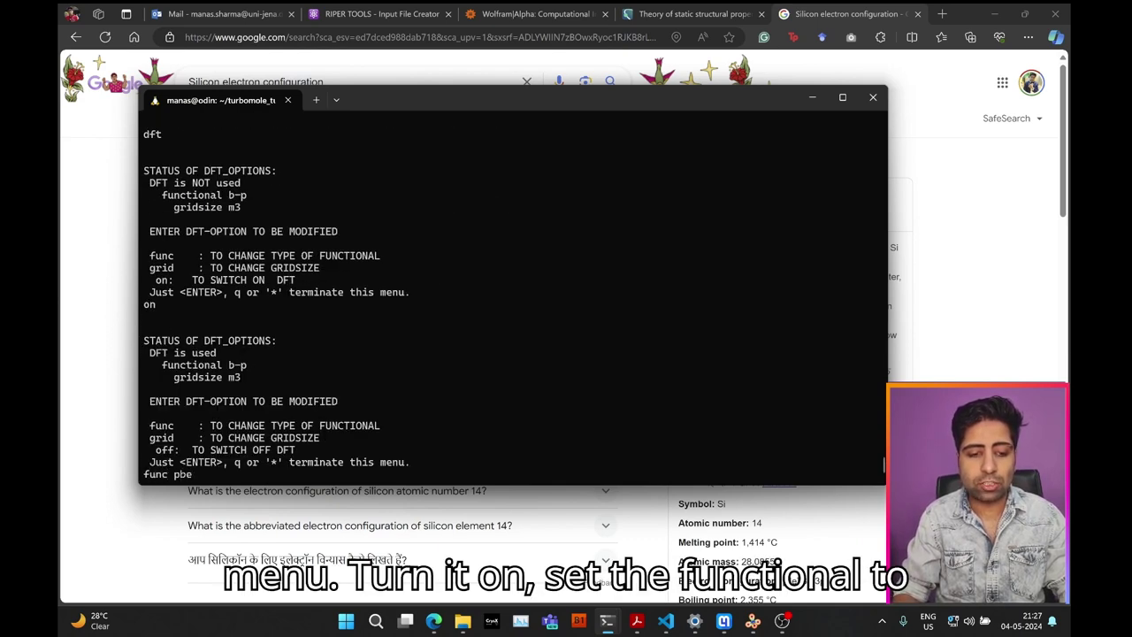
key("Return")
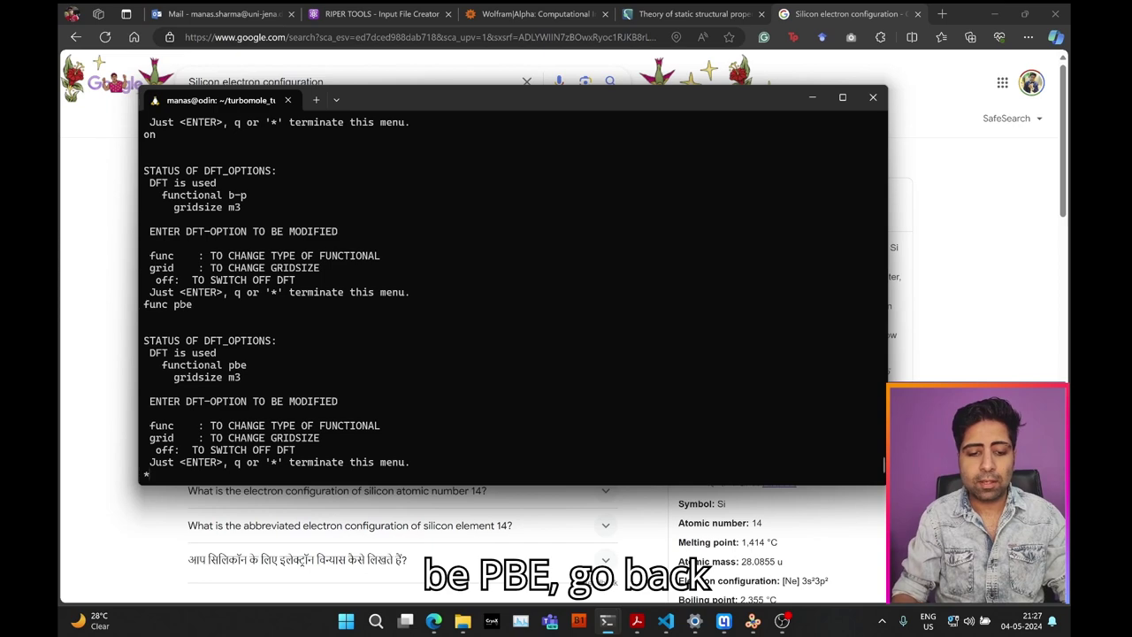
Exit define and launch 'riper_smp > output &' for the isolated atom in the background.
key("Return")
type("*")
key("Return")
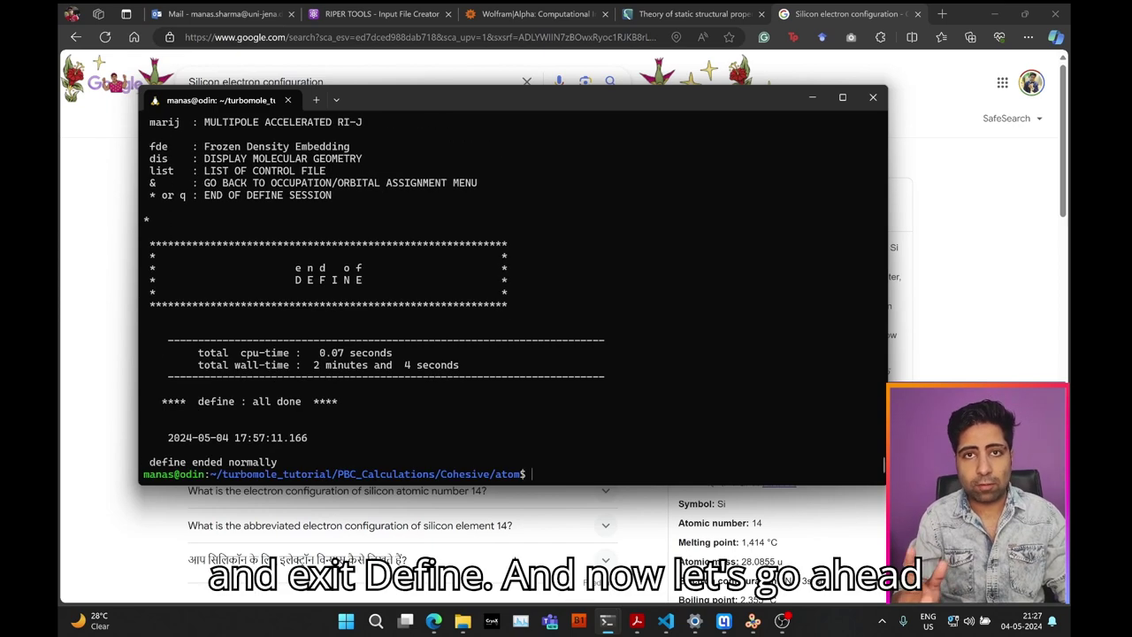
type("riper")
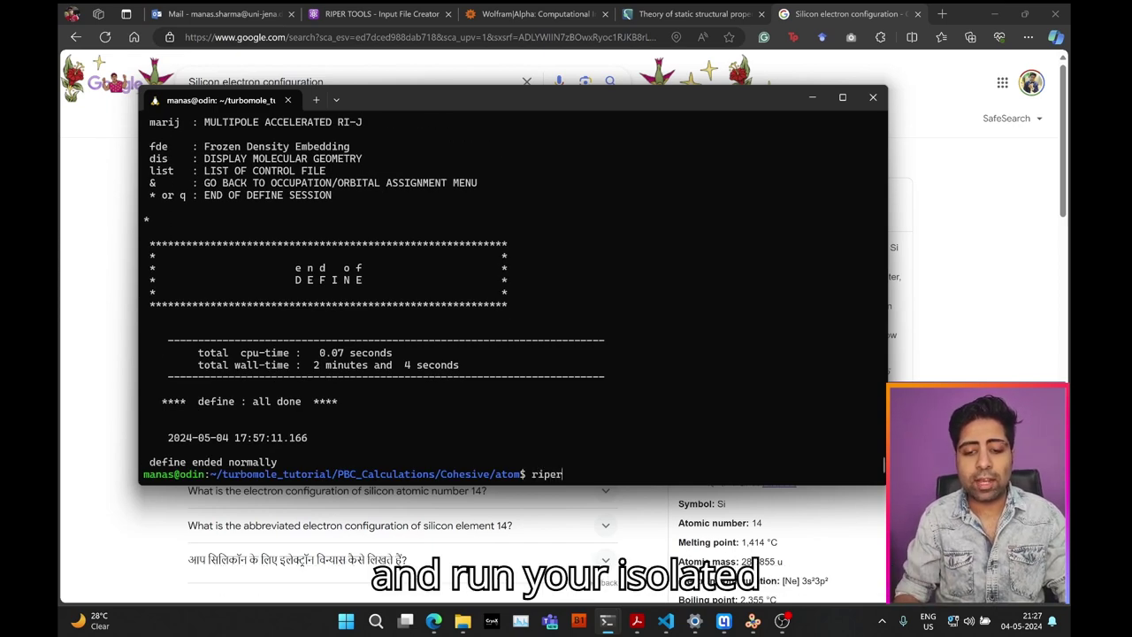
type("_smp ")
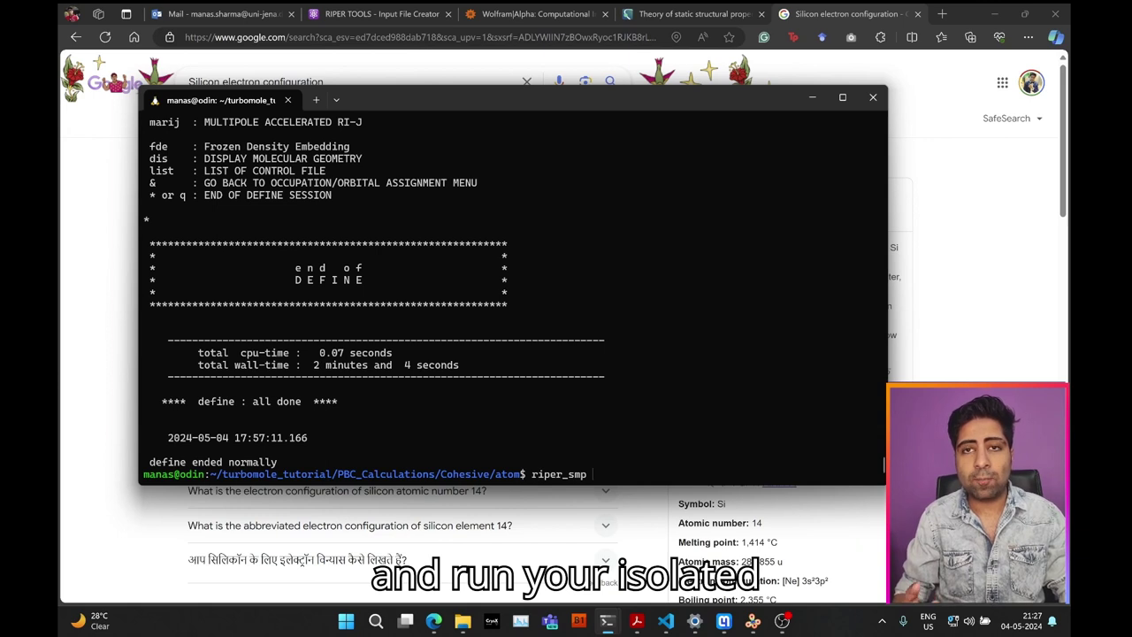
type("> ou")
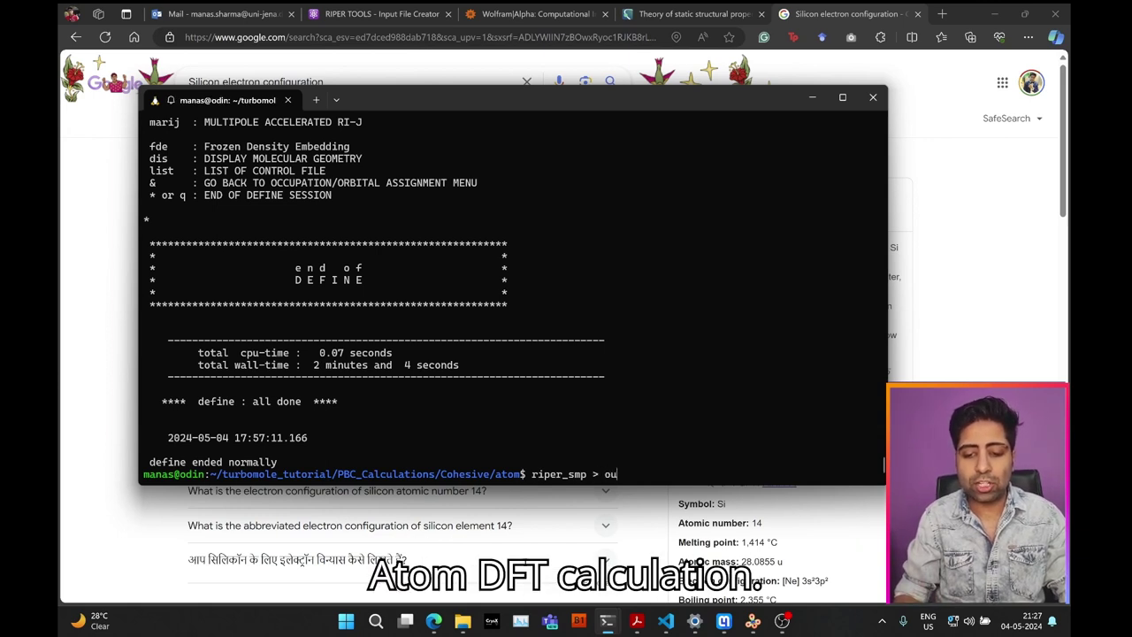
type("tput &")
key("Return")
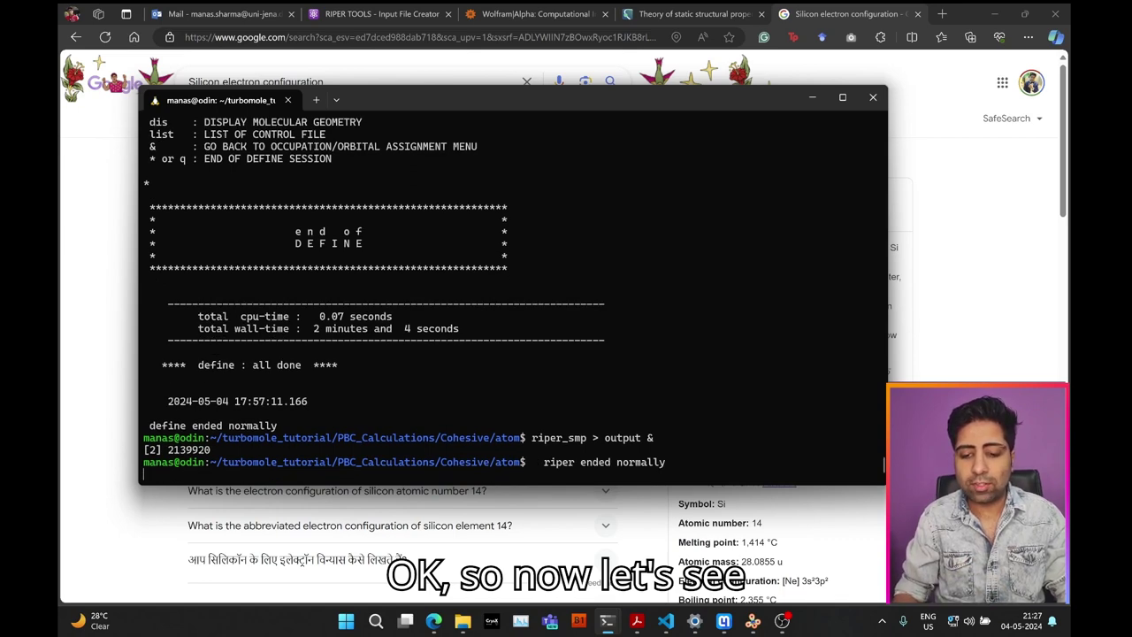
Monitor the riper_smp process in top until no calculation is running.
type("top")
key("Return")
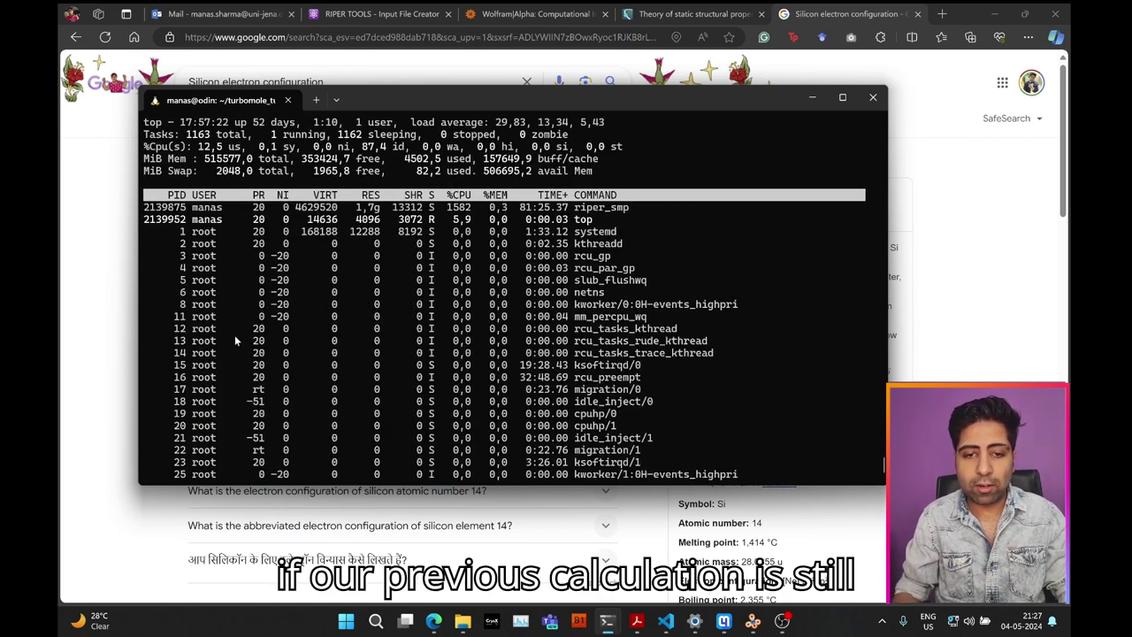
left_click_drag(147, 207, 597, 209)
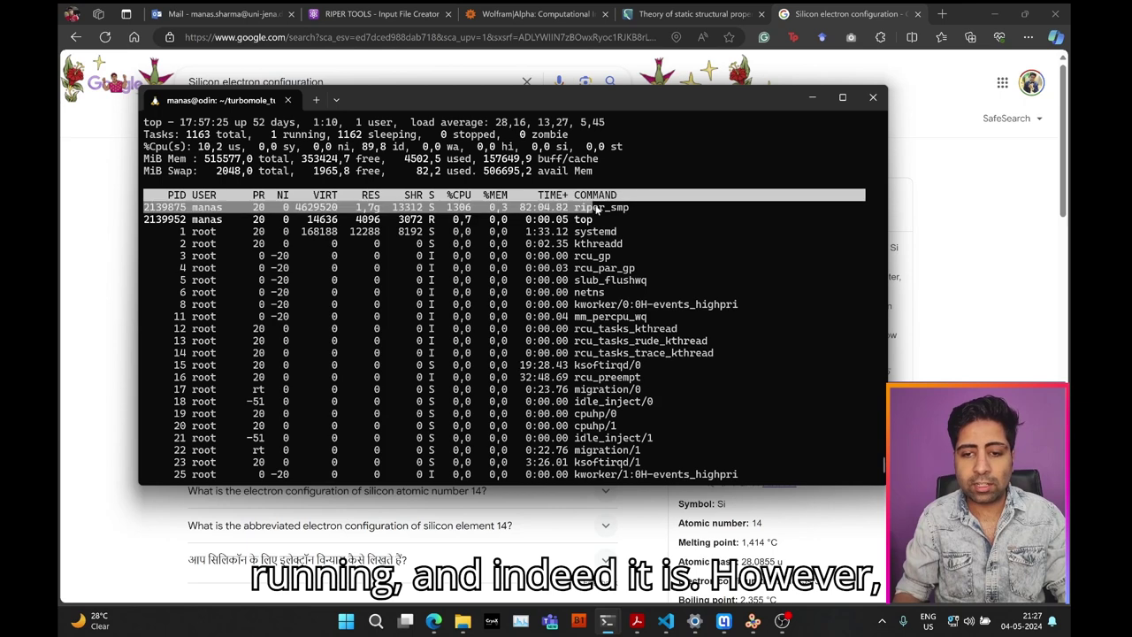
key("q")
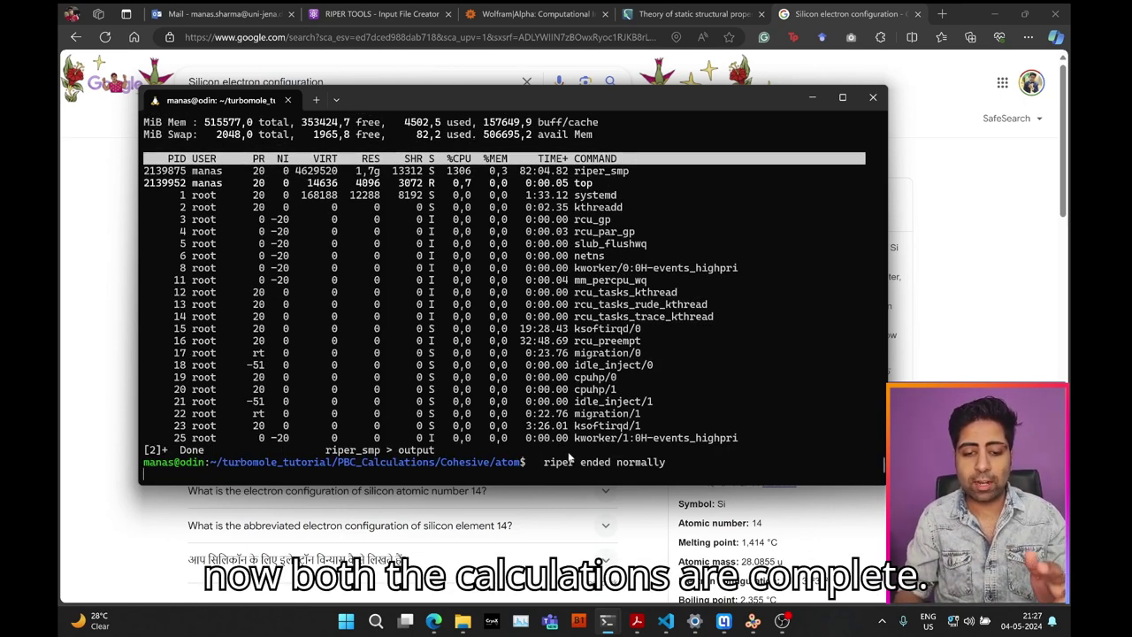
type("l")
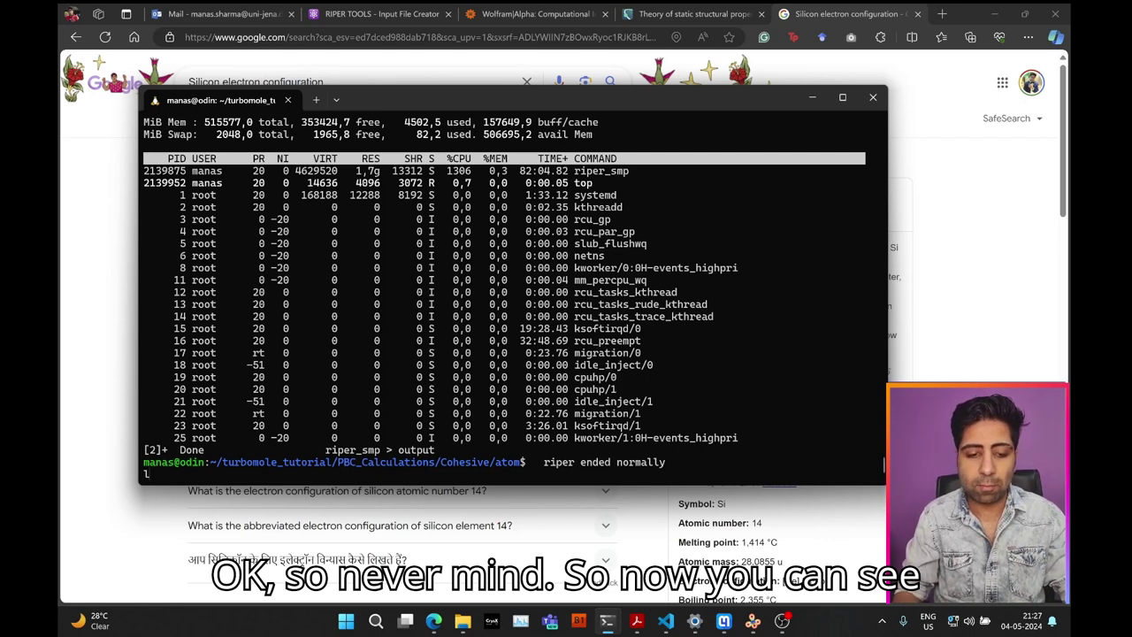
key("ctrl+c")
type("top")
key("Return")
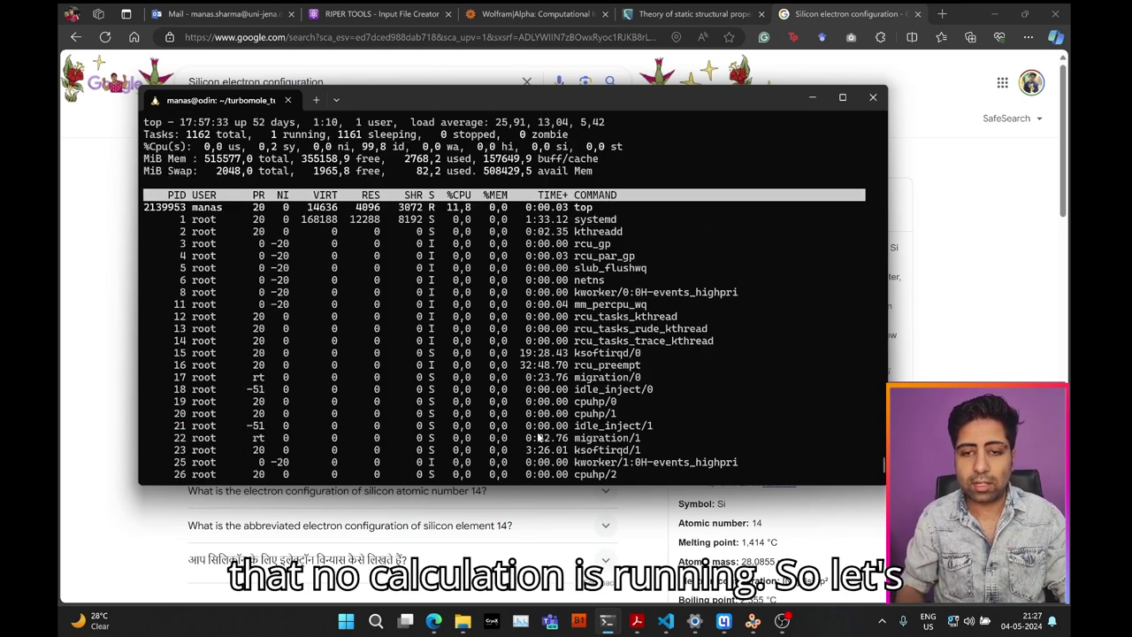
key("q")
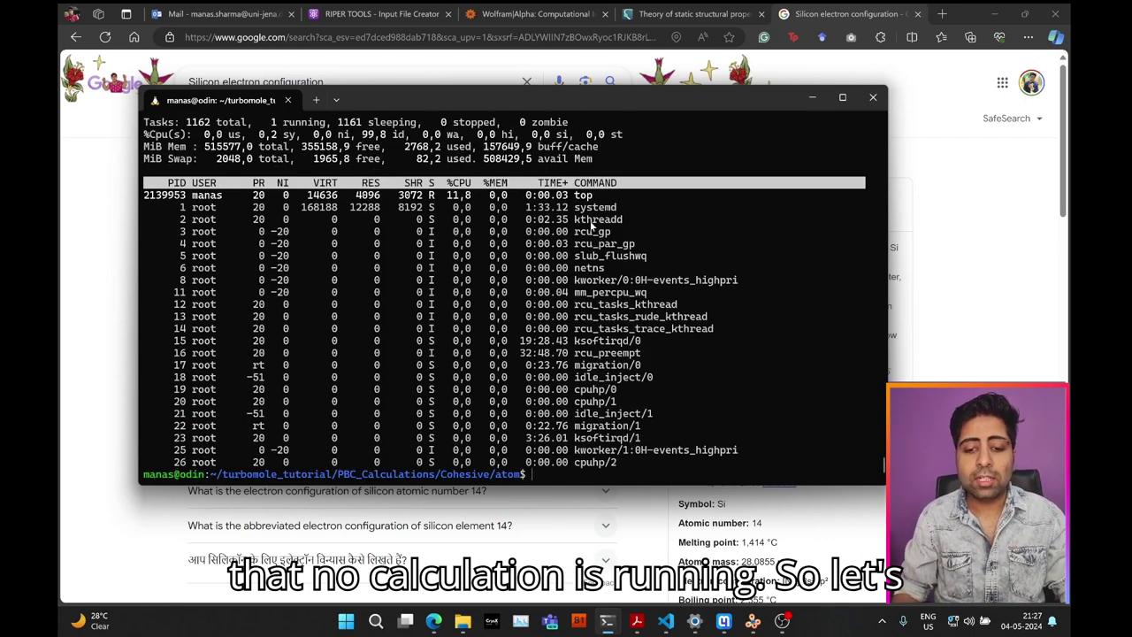
type("cat")
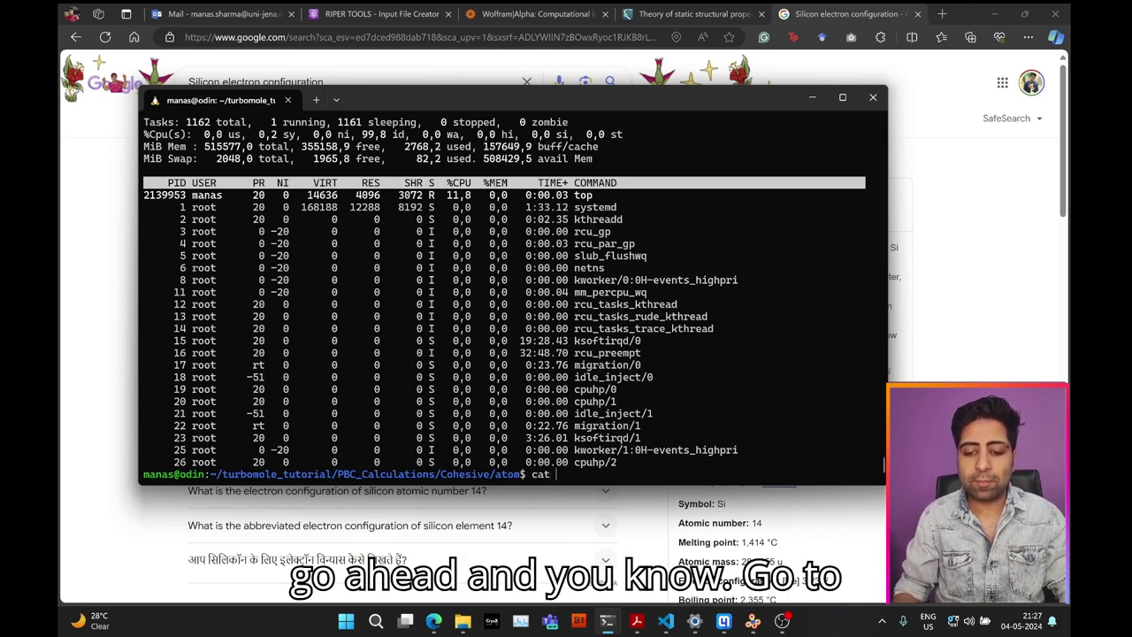
Start a Wolfram Alpha query with '-(' while viewing the cohesive energy formula.
left_click(556, 10)
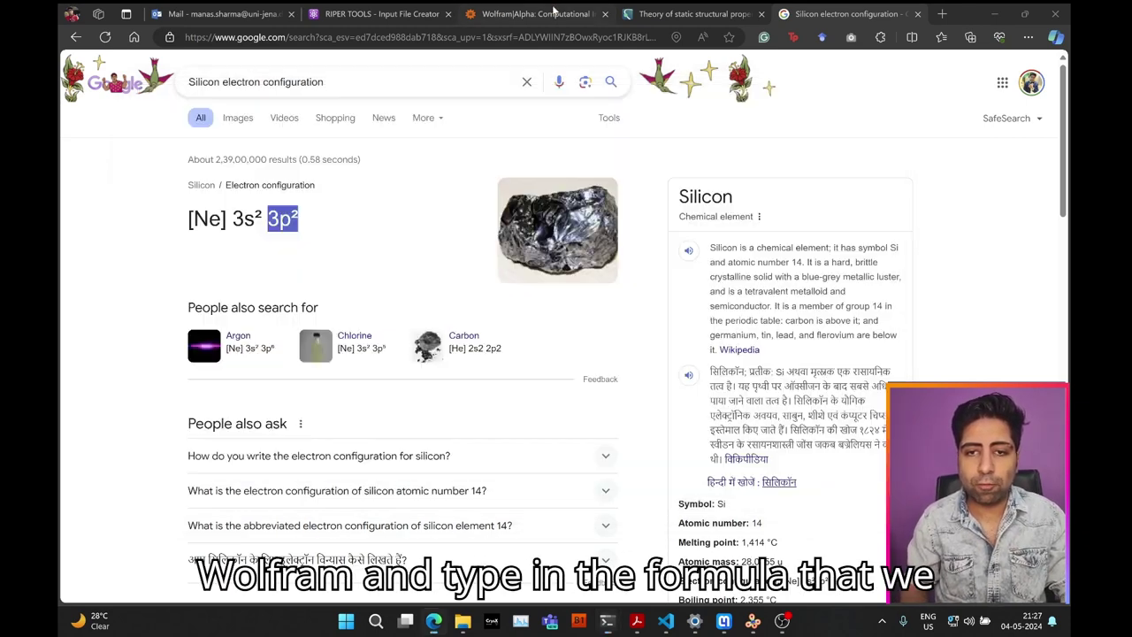
left_click(723, 621)
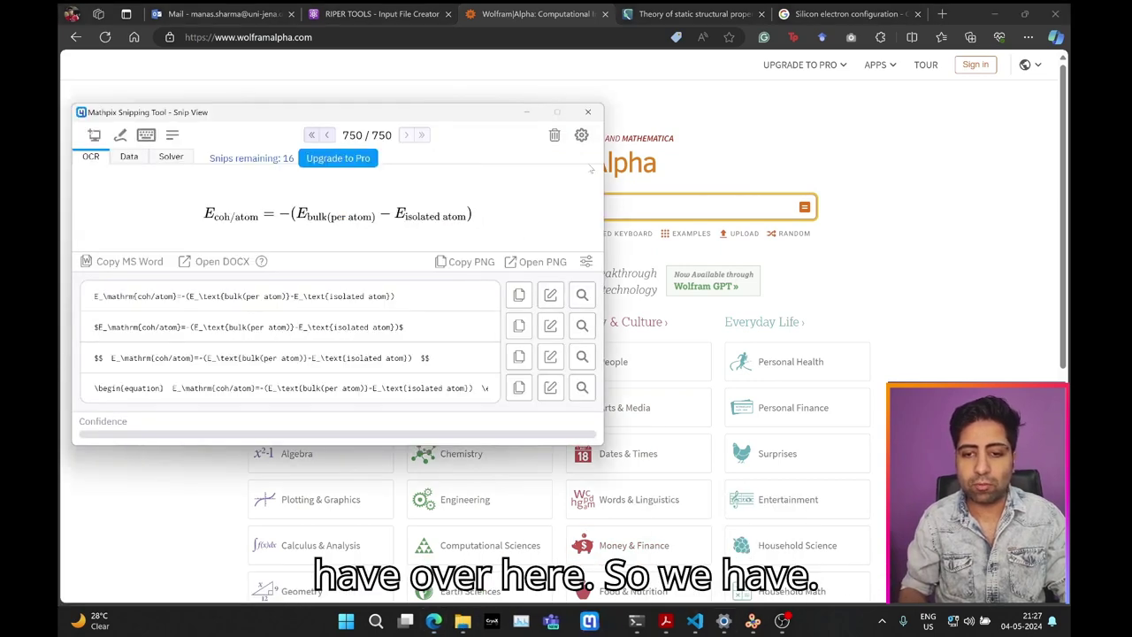
left_click(619, 204)
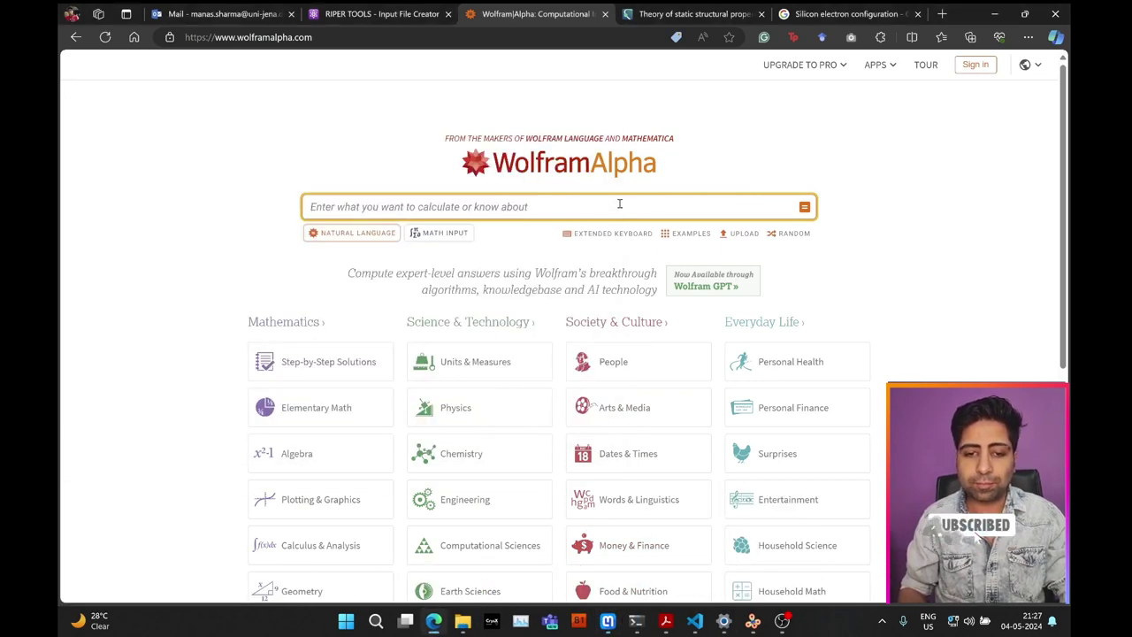
type("-(")
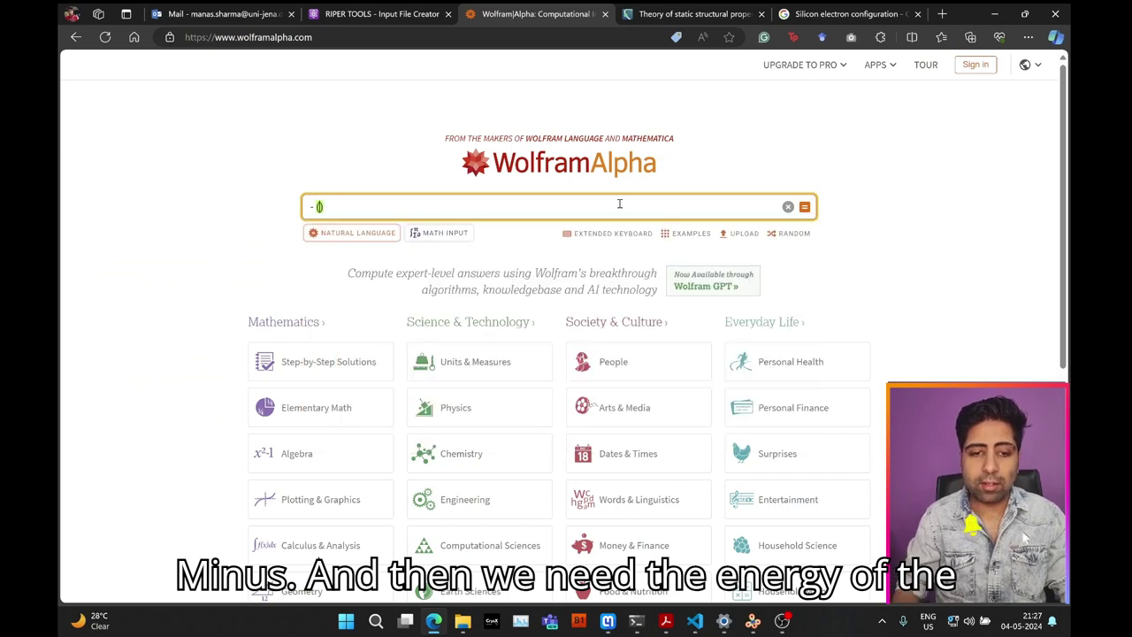
Copy the bulk total energy -2315.1408405662 from riper.out into Wolfram Alpha and divide by 8.
left_click(636, 621)
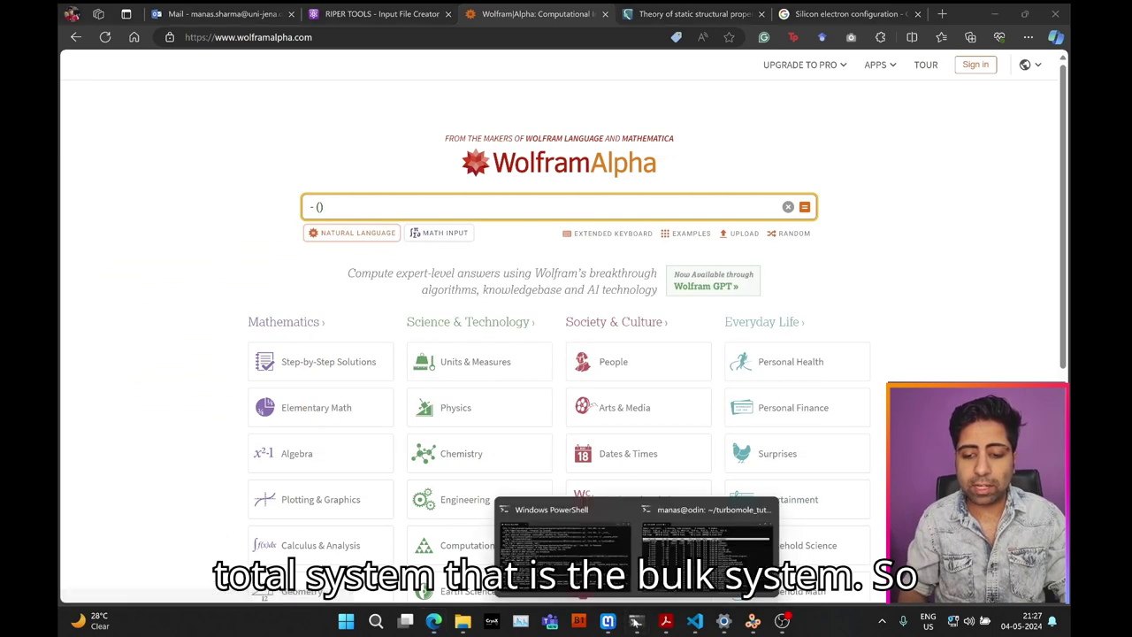
left_click(663, 552)
type("cat .")
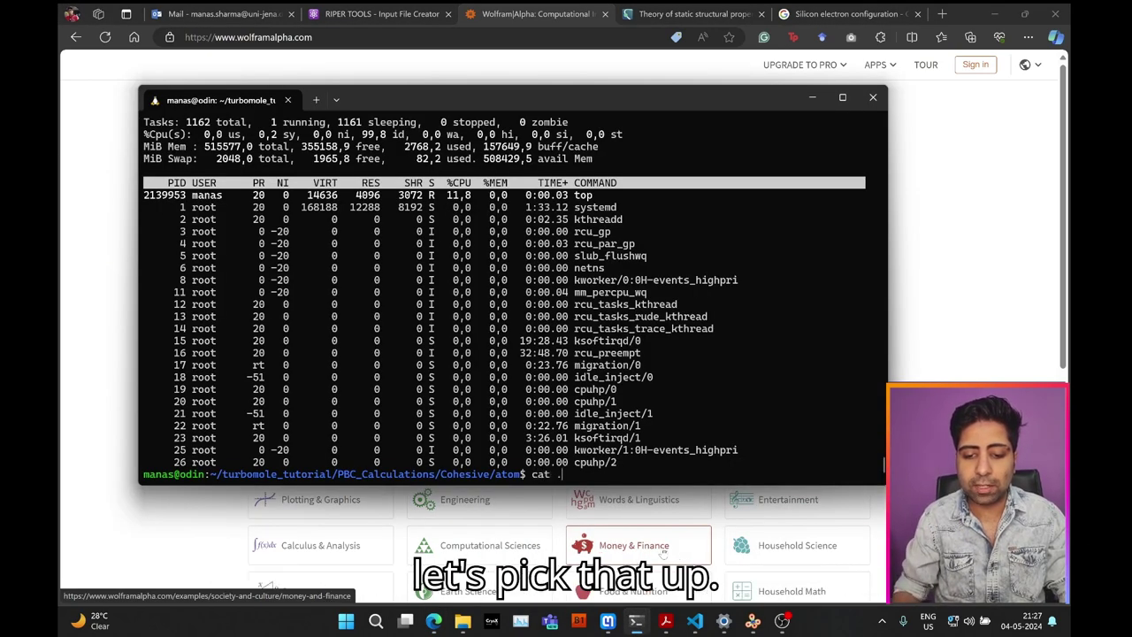
type("/riper.out")
key("Return")
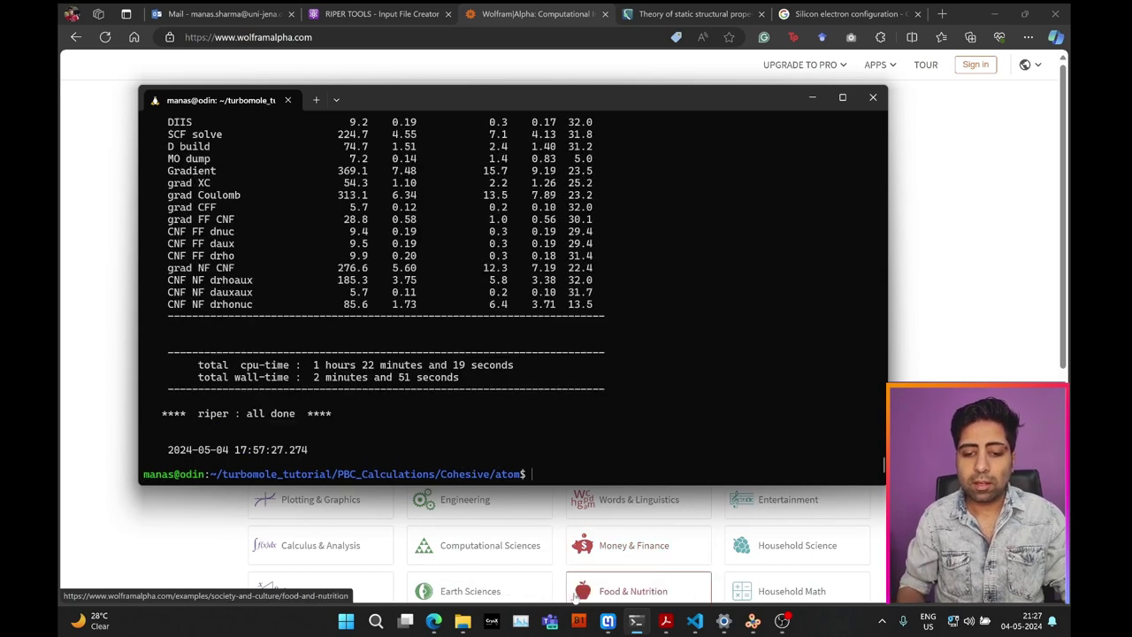
scroll(347, 376, "up", 3)
scroll(347, 377, "down", 3)
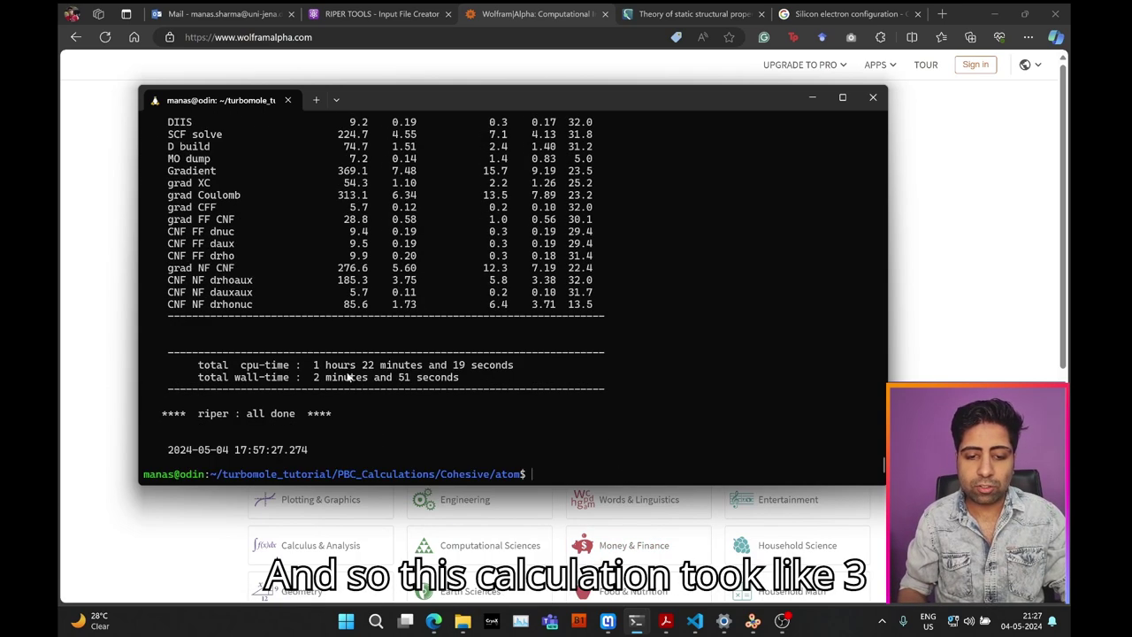
scroll(350, 376, "up", 15)
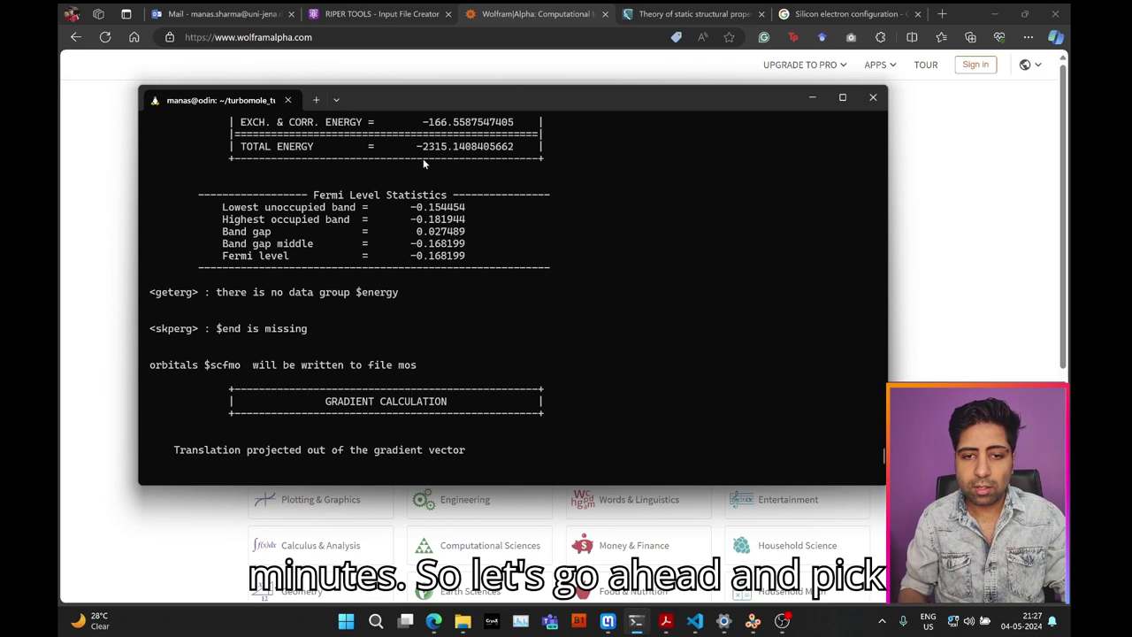
left_click_drag(418, 152, 515, 148)
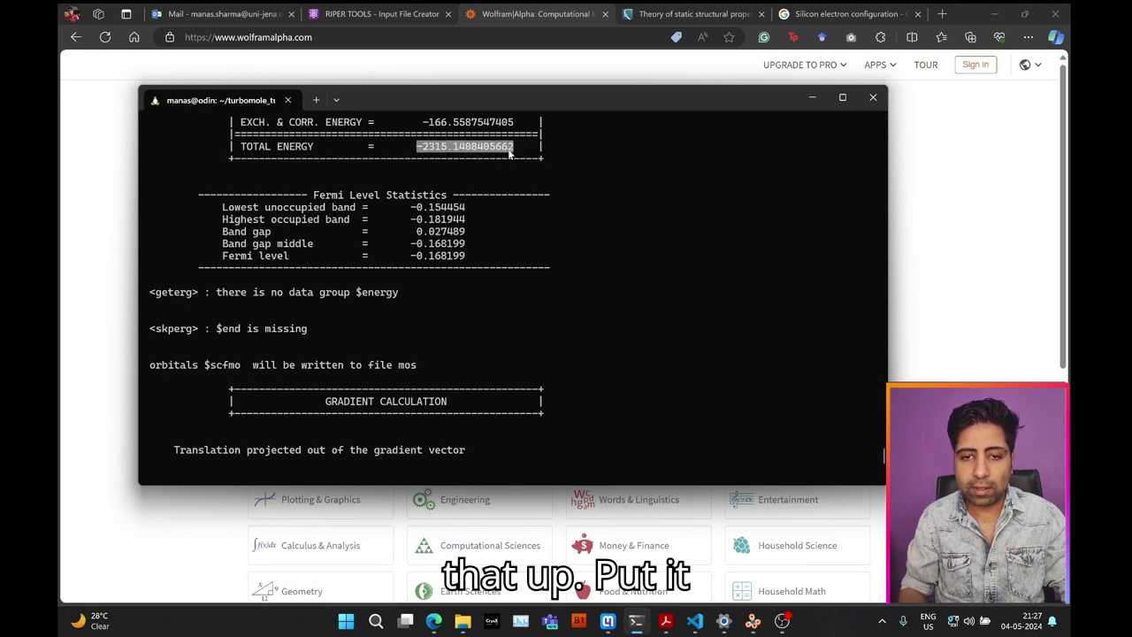
key("ctrl+c")
left_click(900, 199)
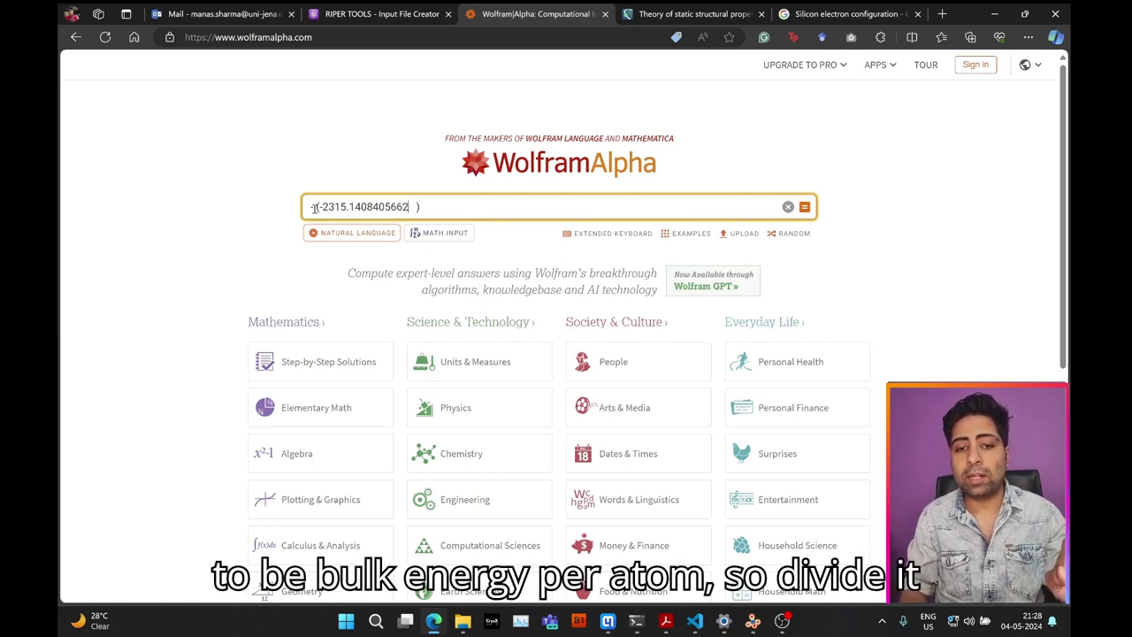
type("8")
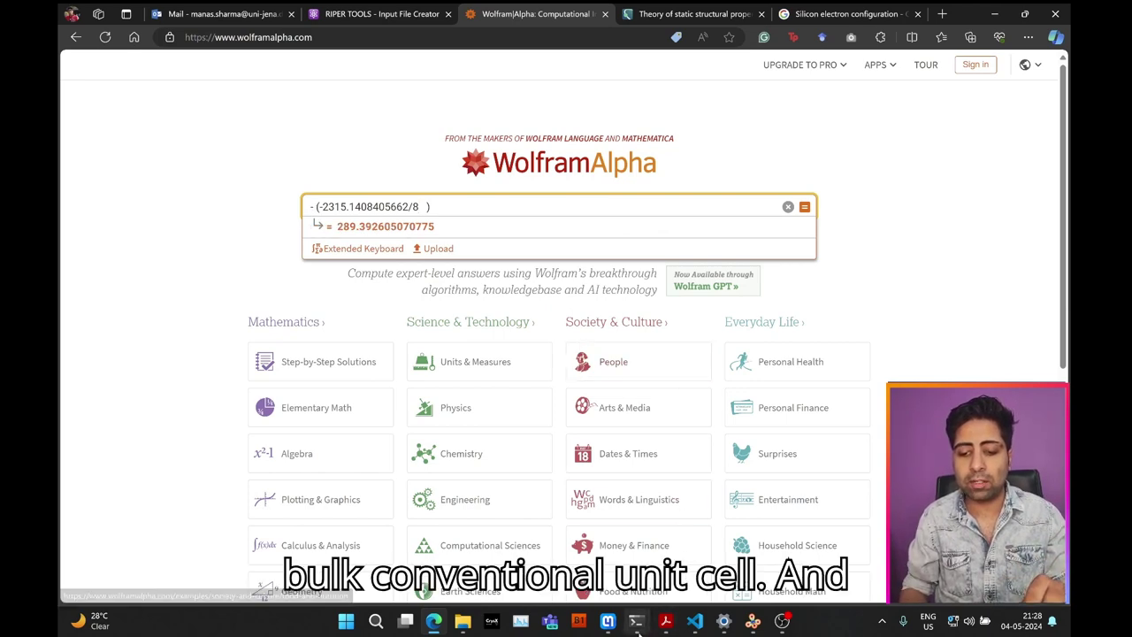
Print the atom output file and copy its total energy -289.2228489133.
mouse_move(636, 621)
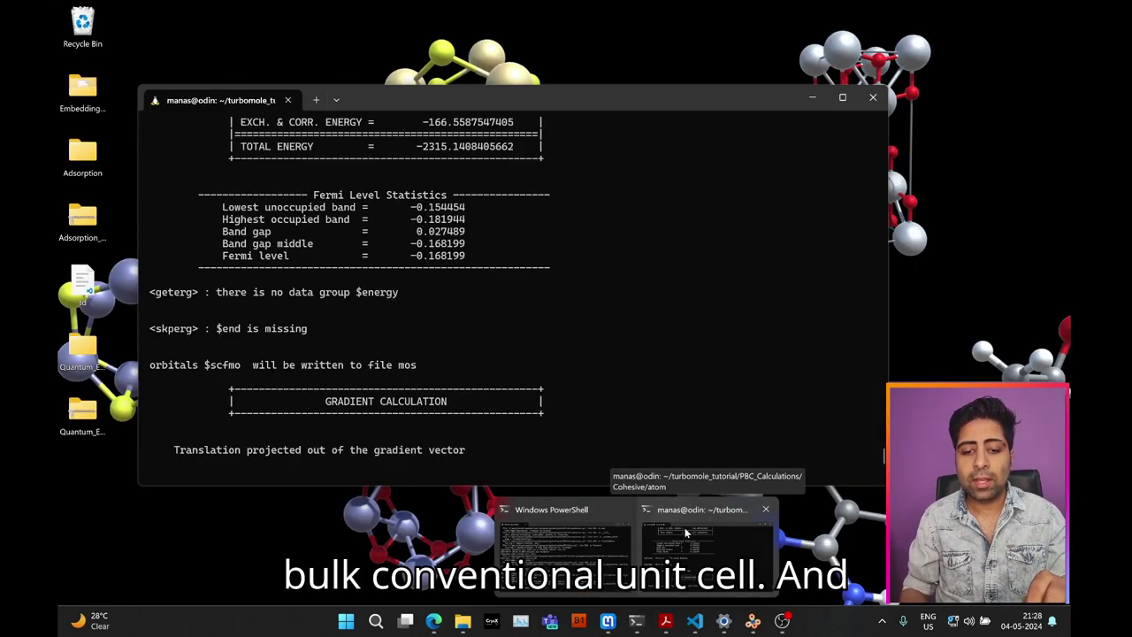
left_click(685, 532)
type("cat output")
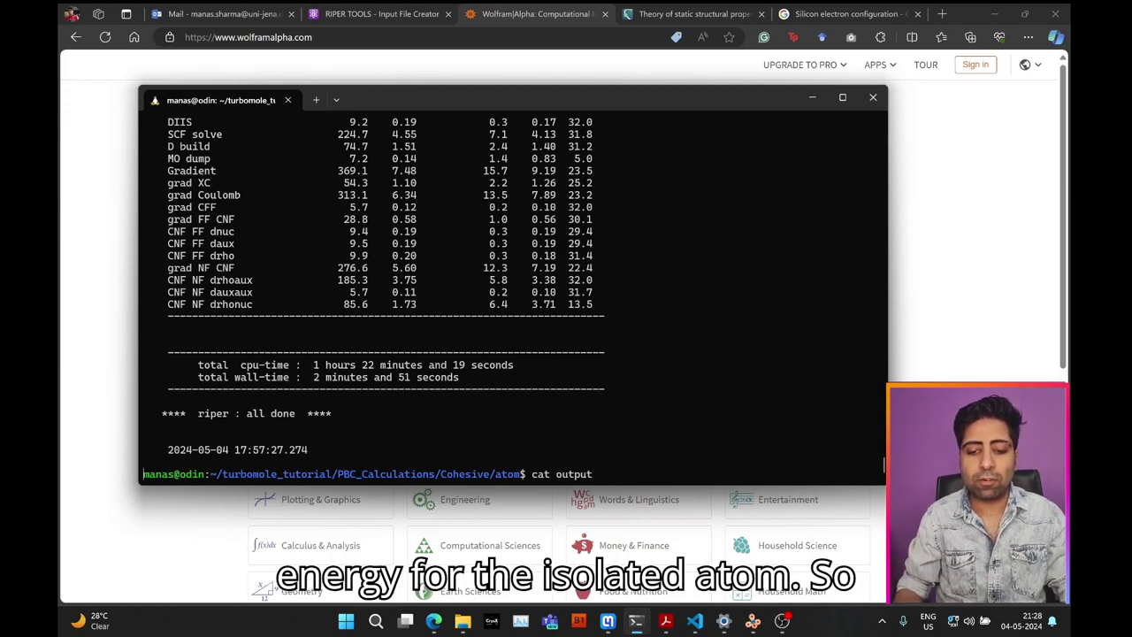
key("Return")
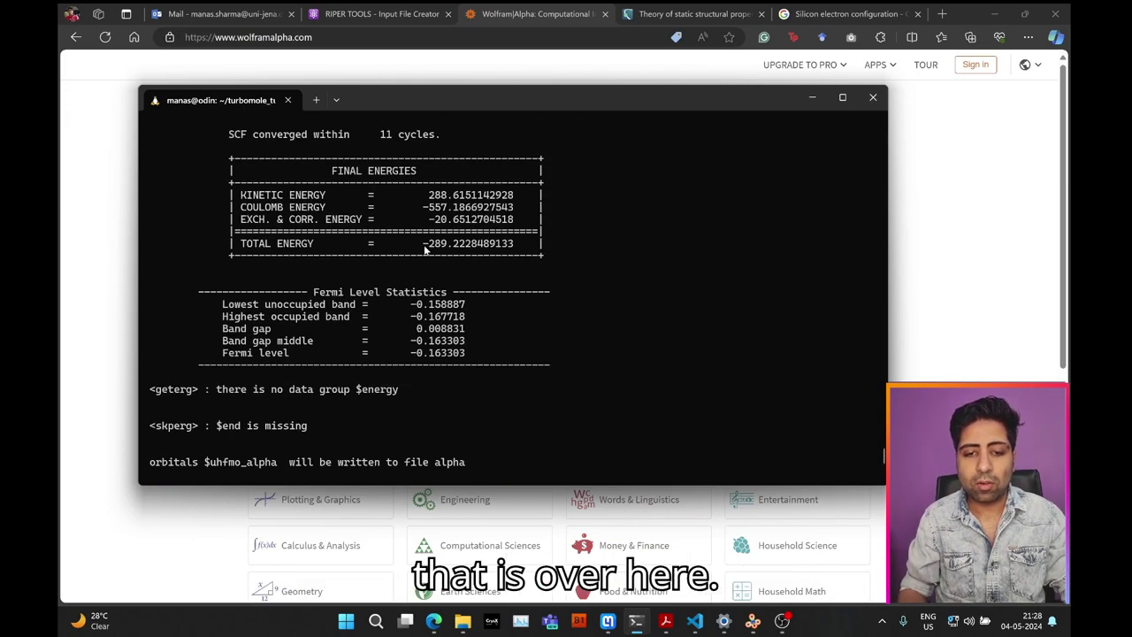
left_click_drag(424, 252, 516, 248)
right_click(517, 249)
Subtract the atom energy in Wolfram Alpha and copy the result 0.169756157475.
left_click(970, 226)
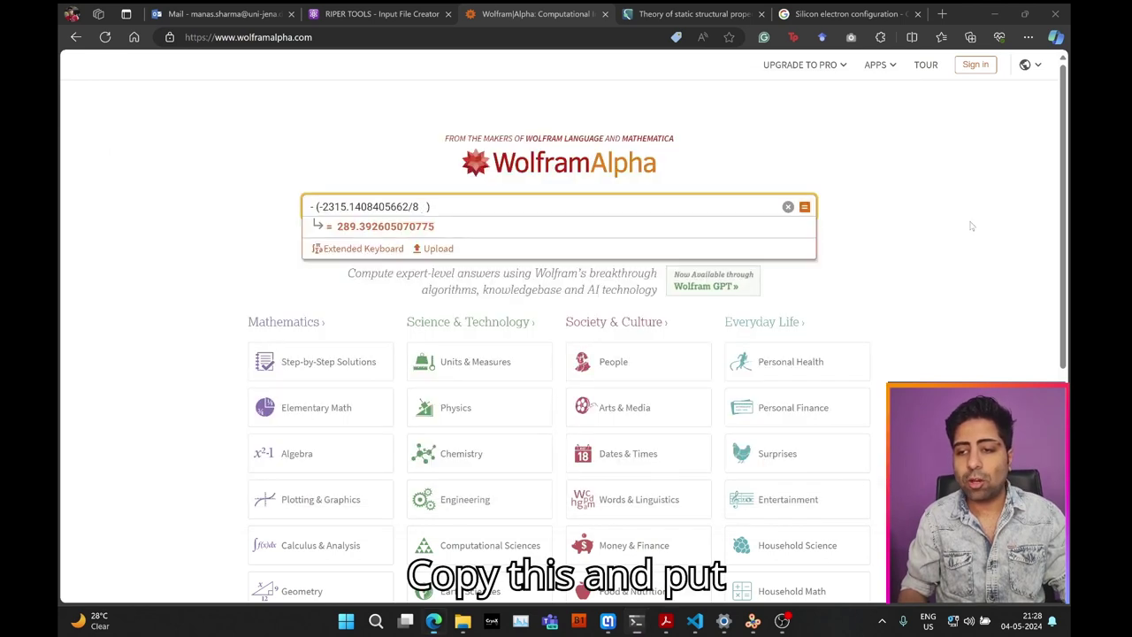
left_click(449, 203)
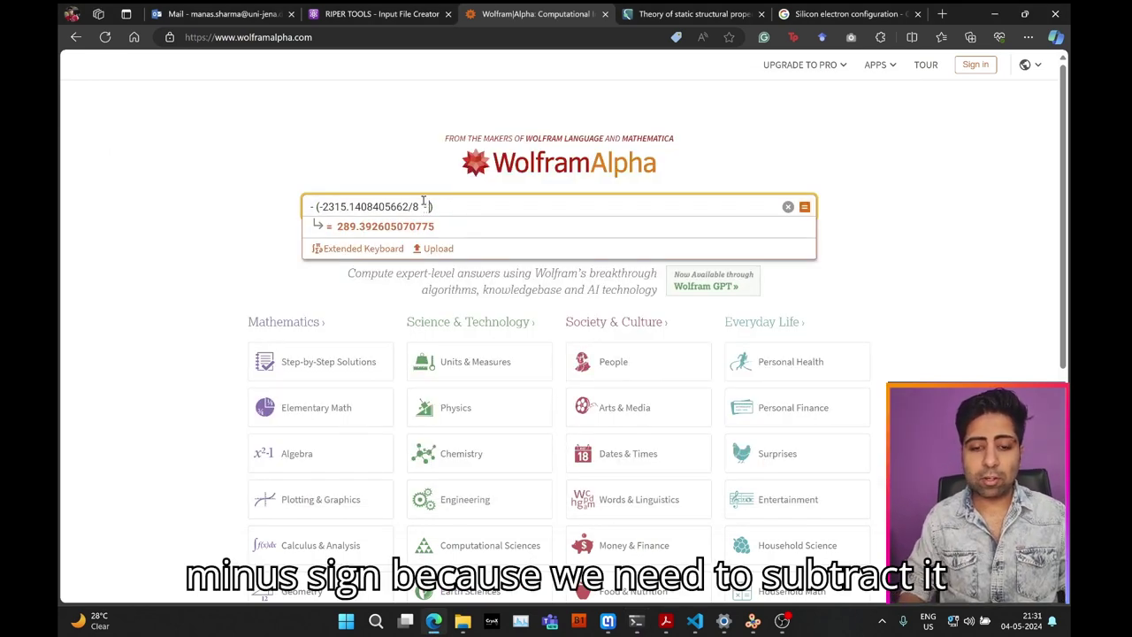
left_click(423, 202)
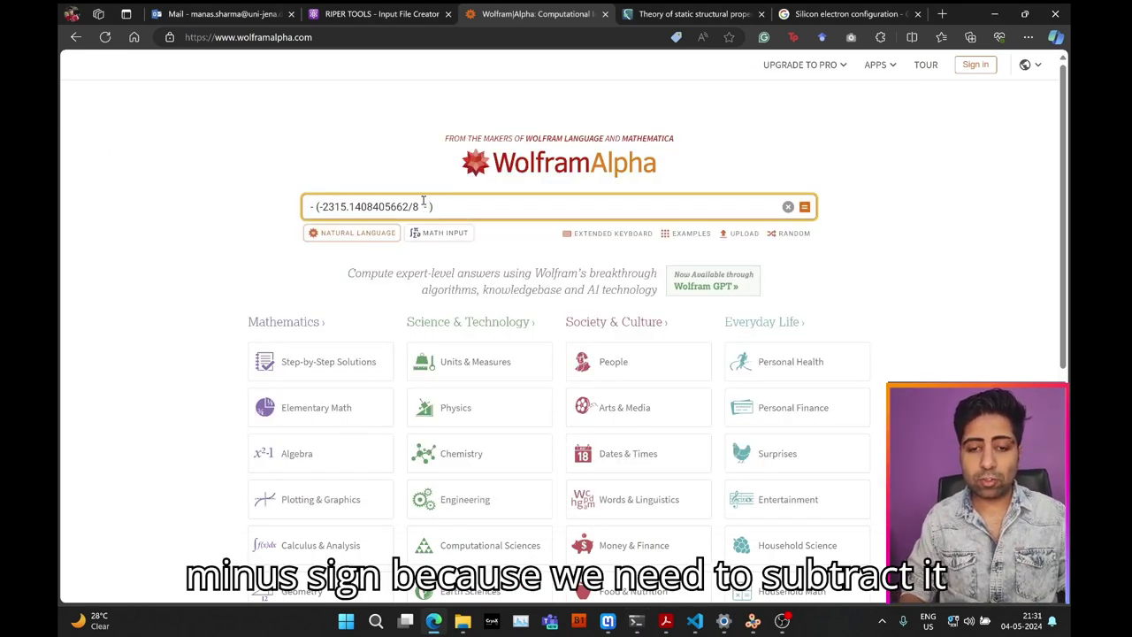
key("ctrl+v")
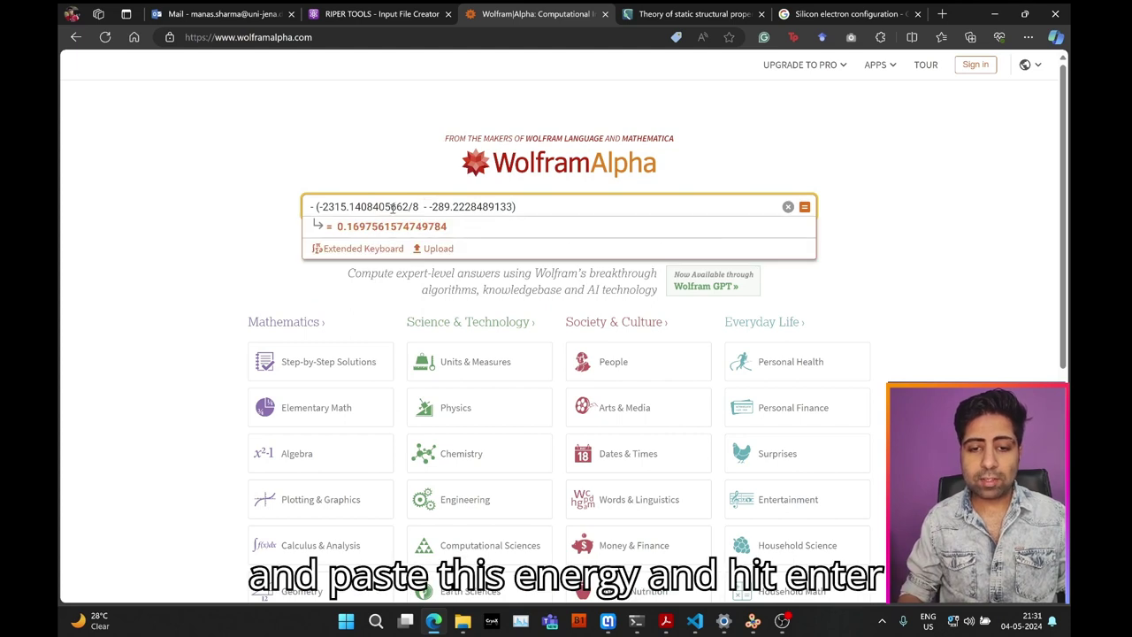
key("Return")
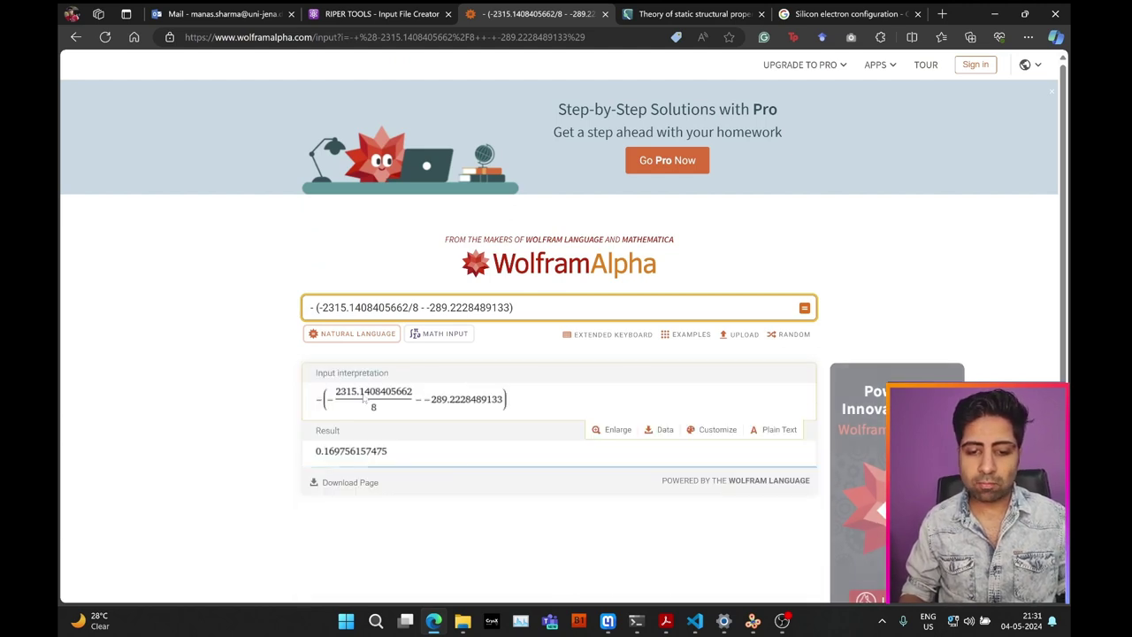
scroll(209, 438, "down", 2)
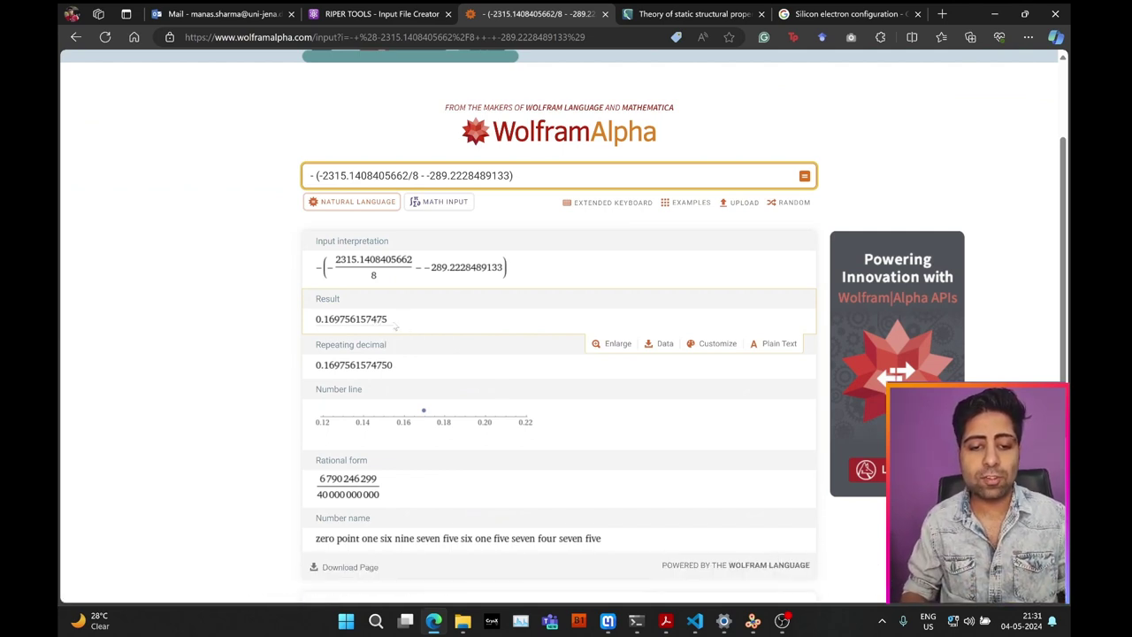
left_click_drag(404, 327, 310, 325)
key("ctrl+c")
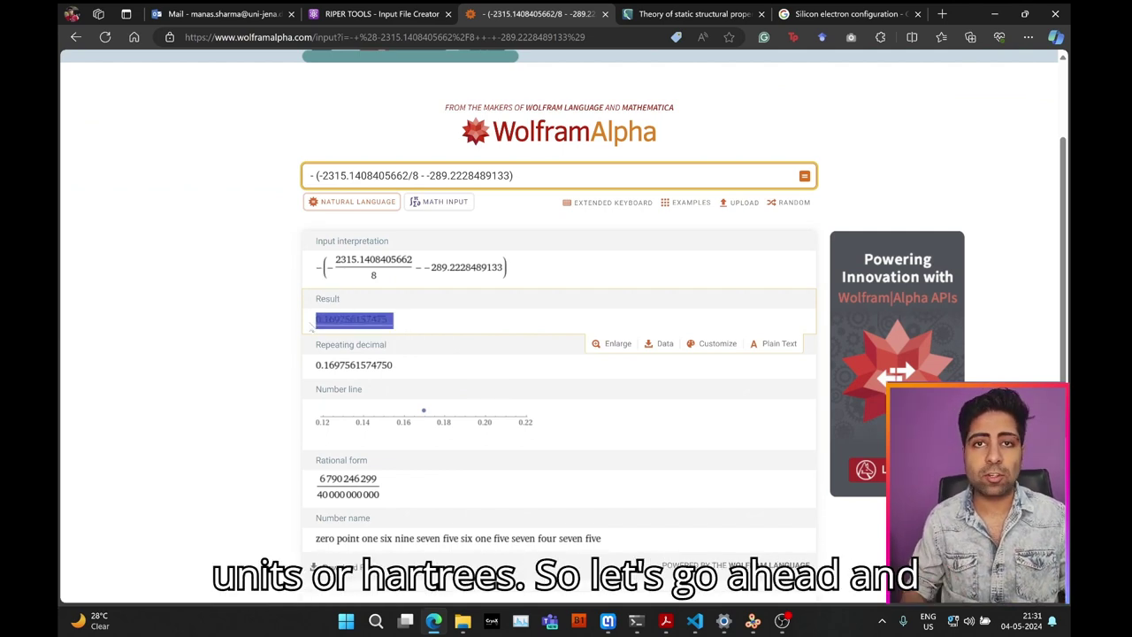
left_click(372, 12)
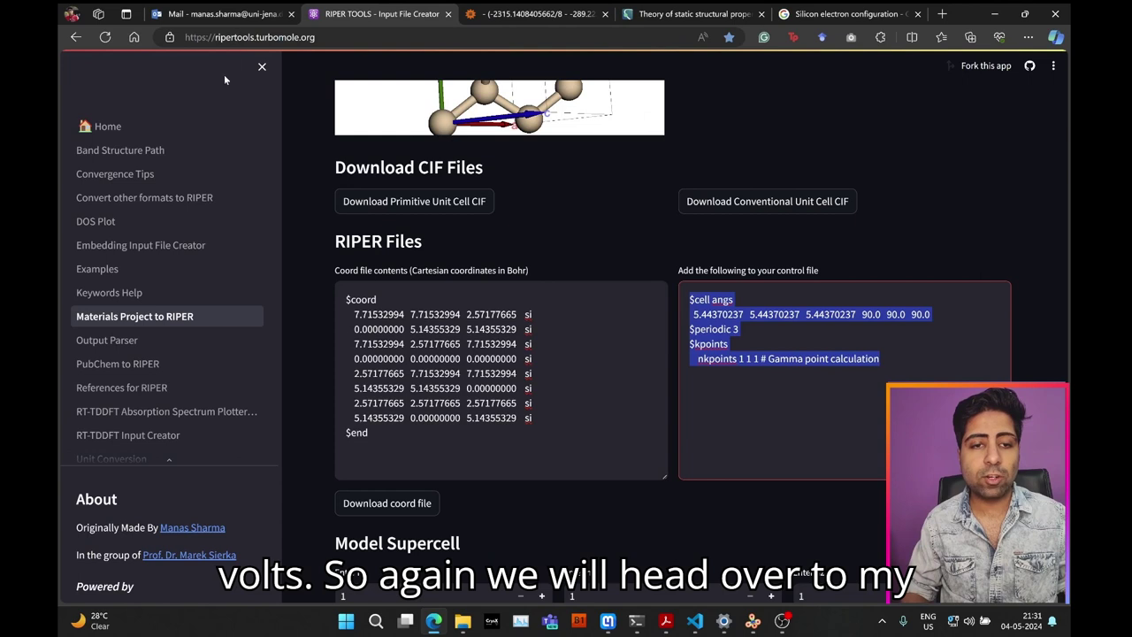
Convert 0.169756157475 au in the Unit Conversion tool, giving 4.619 eV.
scroll(171, 265, "down", 1)
left_click(99, 449)
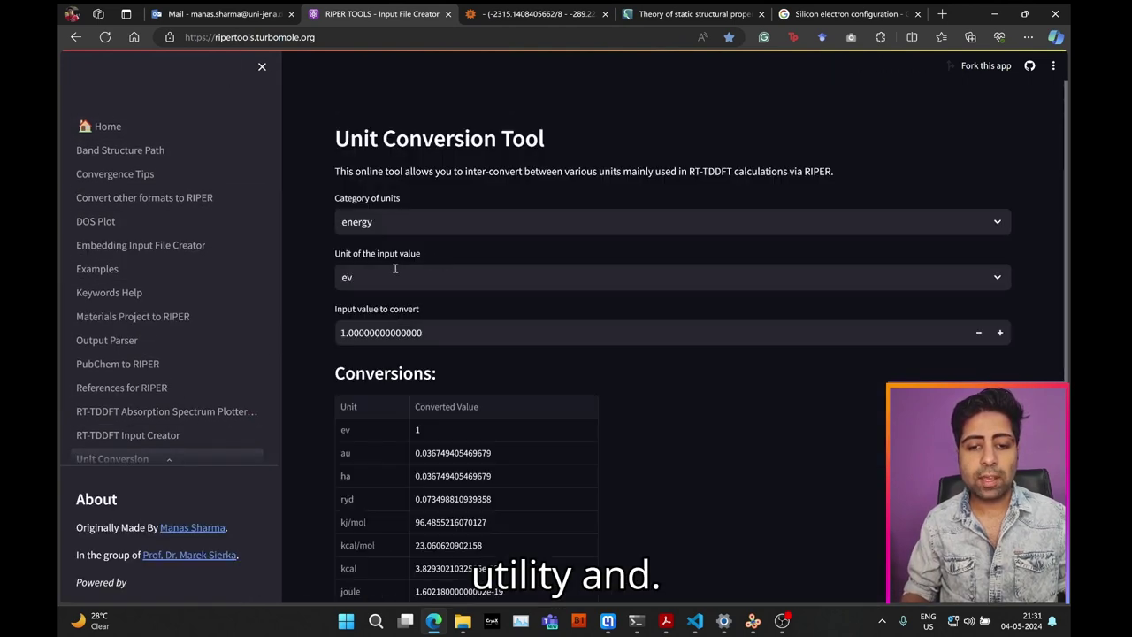
left_click(378, 276)
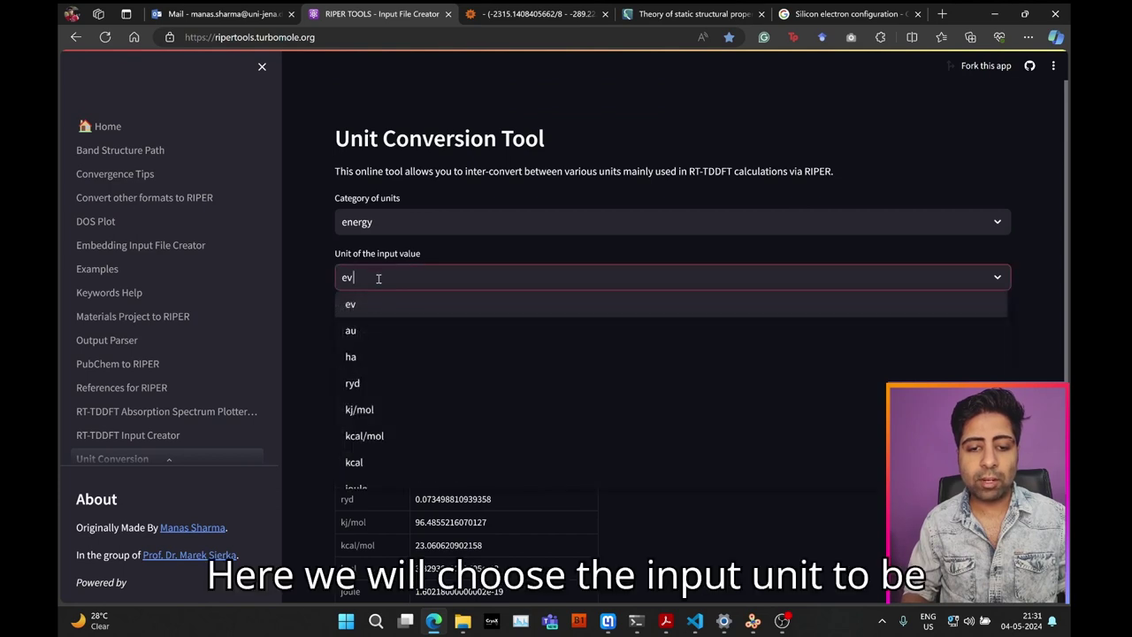
left_click(366, 326)
left_click_drag(445, 332, 326, 326)
key("ctrl+v")
key("Return")
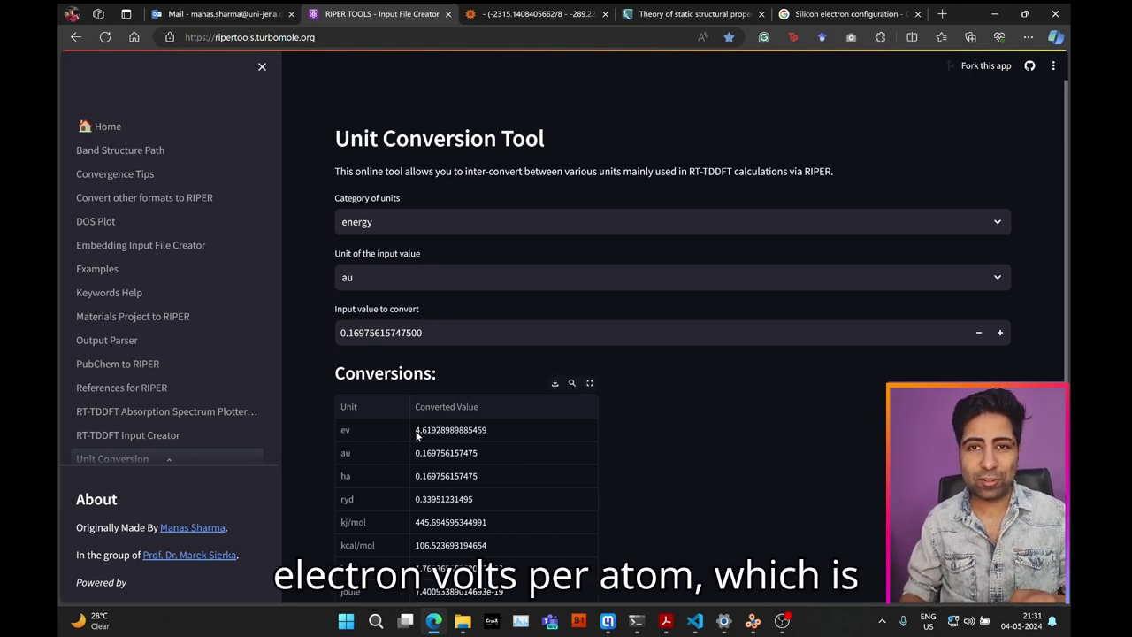
Compare Table II's 4.63 eV/atom with the result, checking the bulk control file's cell parameters.
left_click(661, 14)
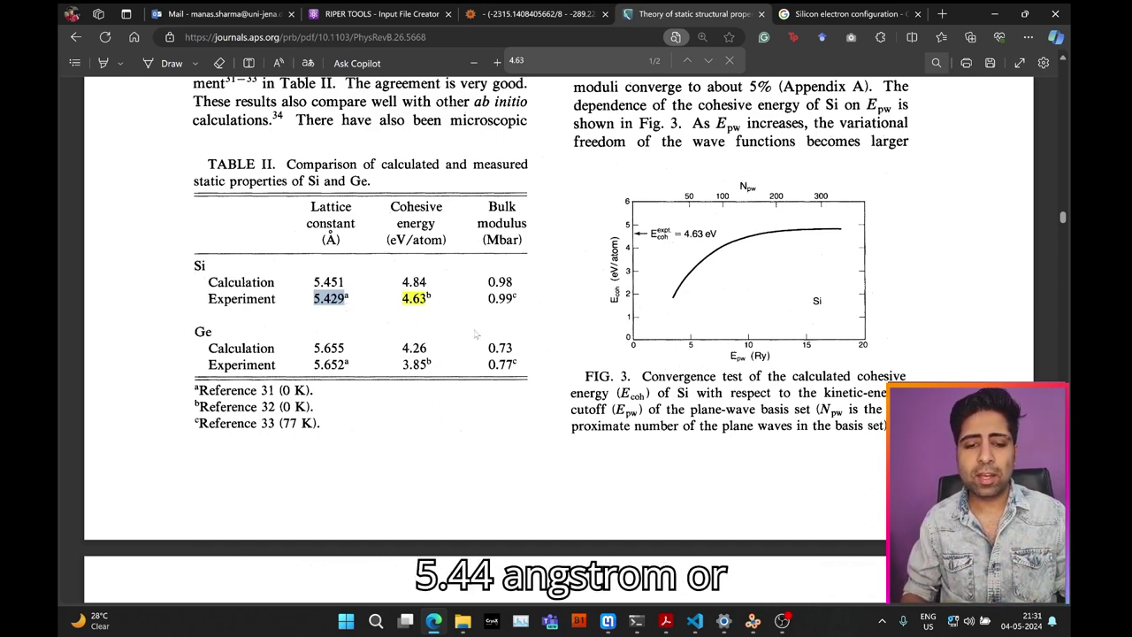
mouse_move(636, 621)
left_click(699, 549)
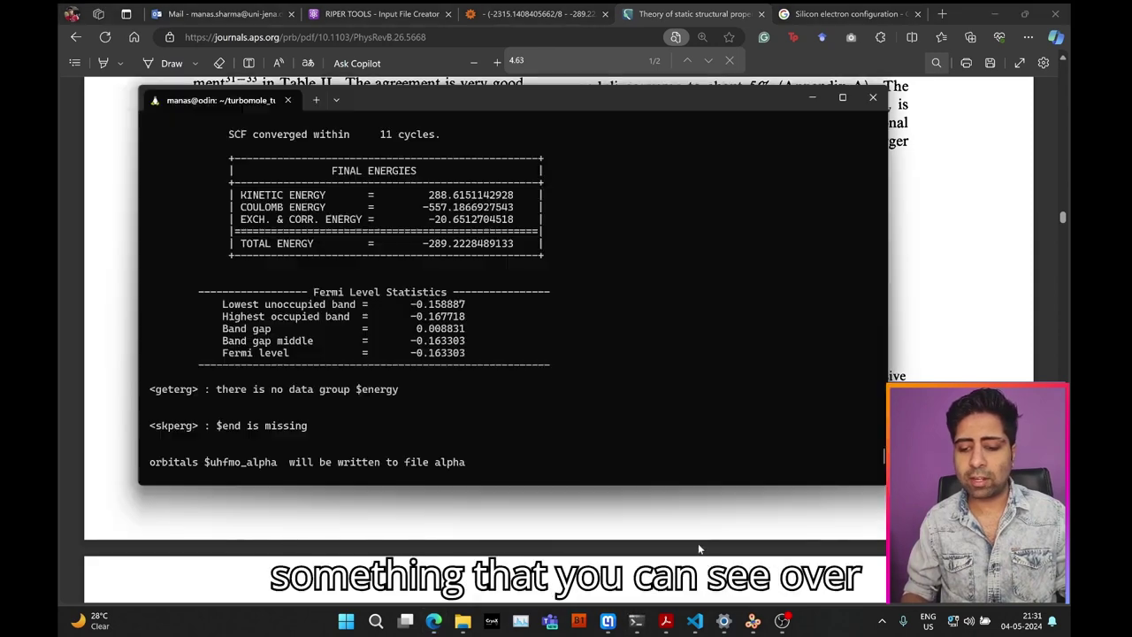
type("/bulk/control")
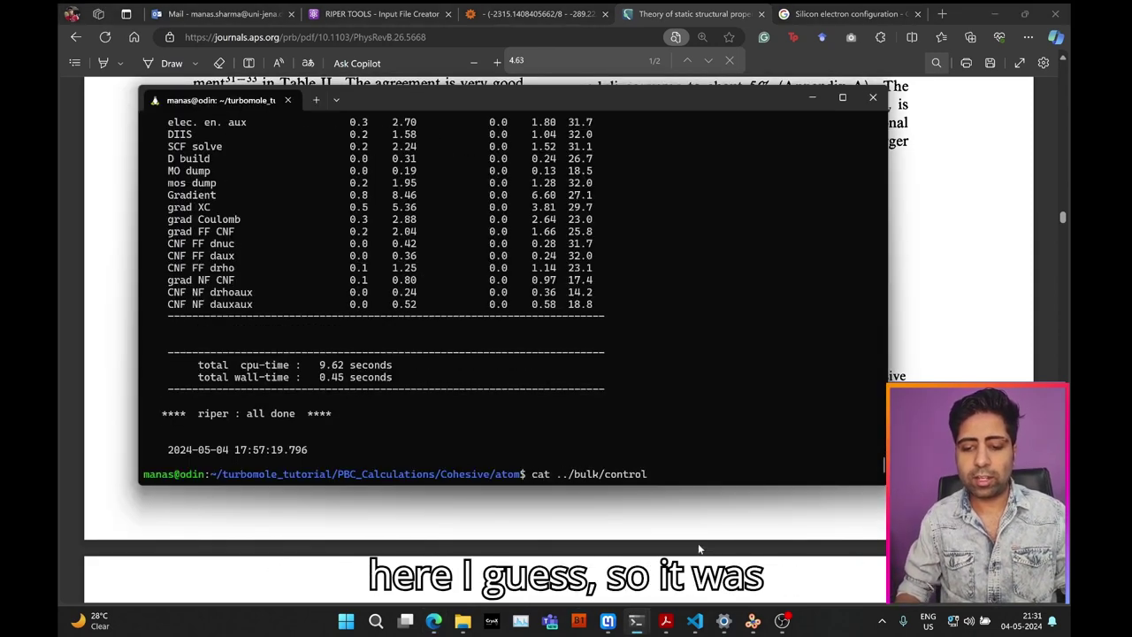
key("Return")
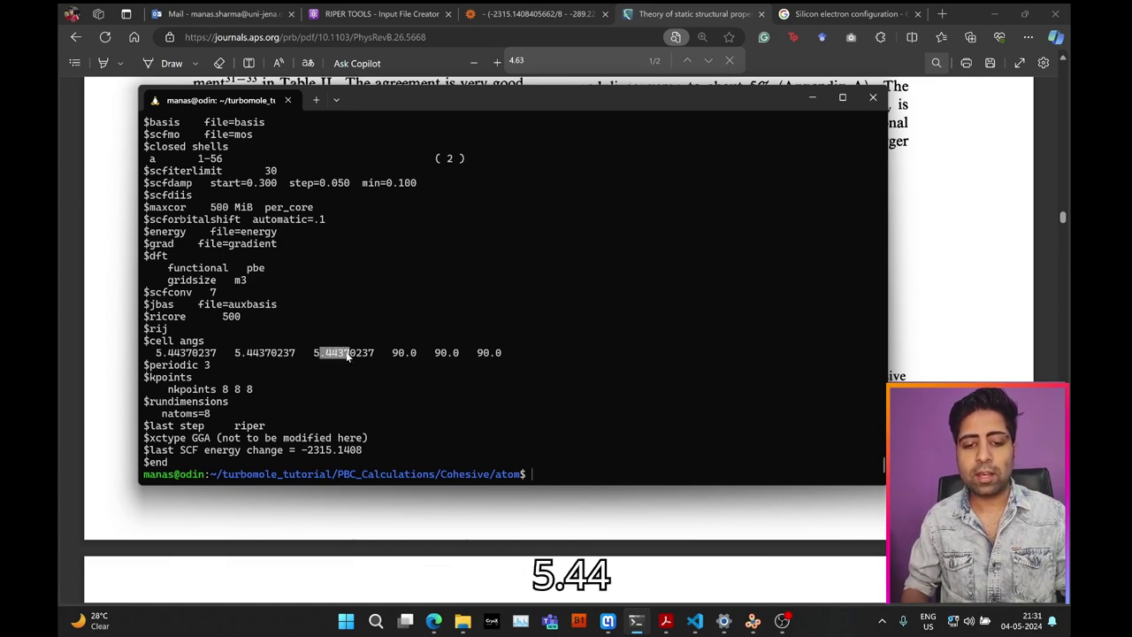
left_click(529, 540)
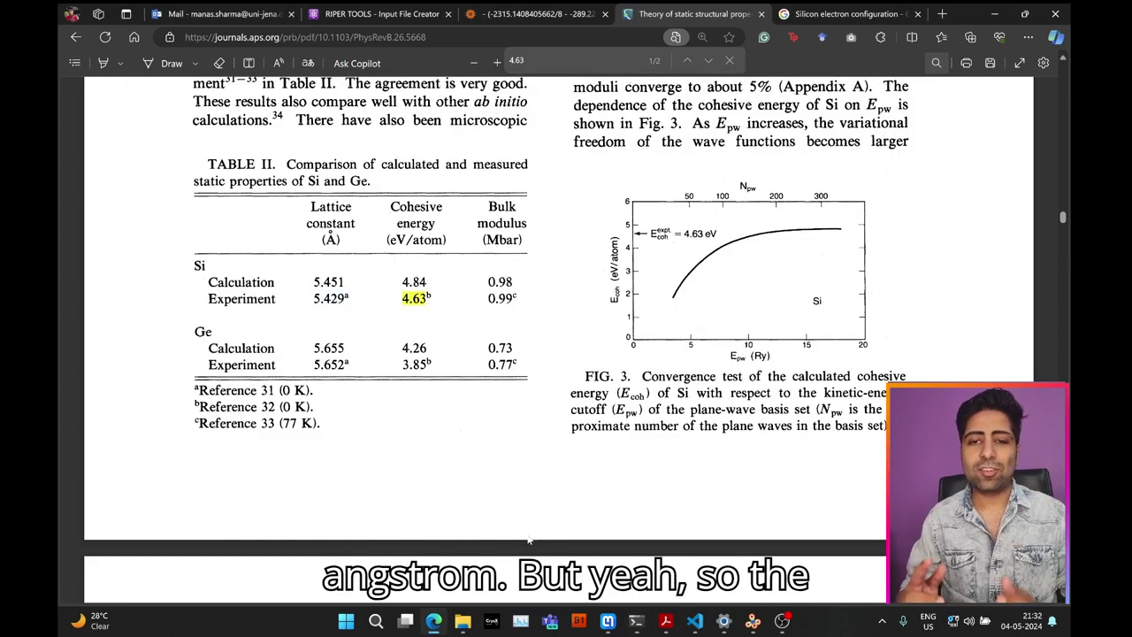